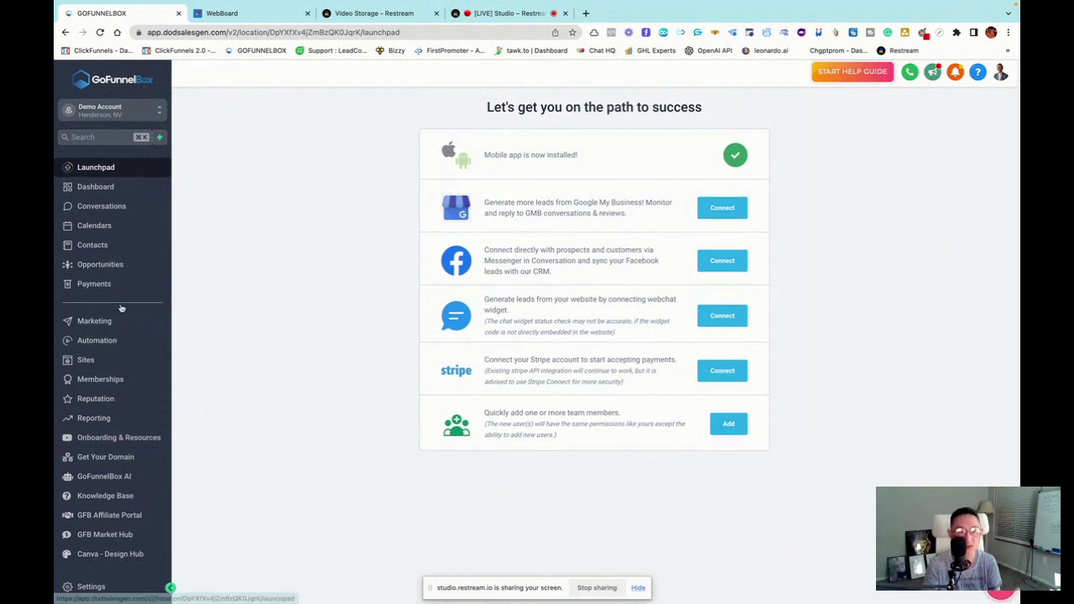
- Enable sales receipts for order form and subscription payments in the payment settings
click(94, 284)
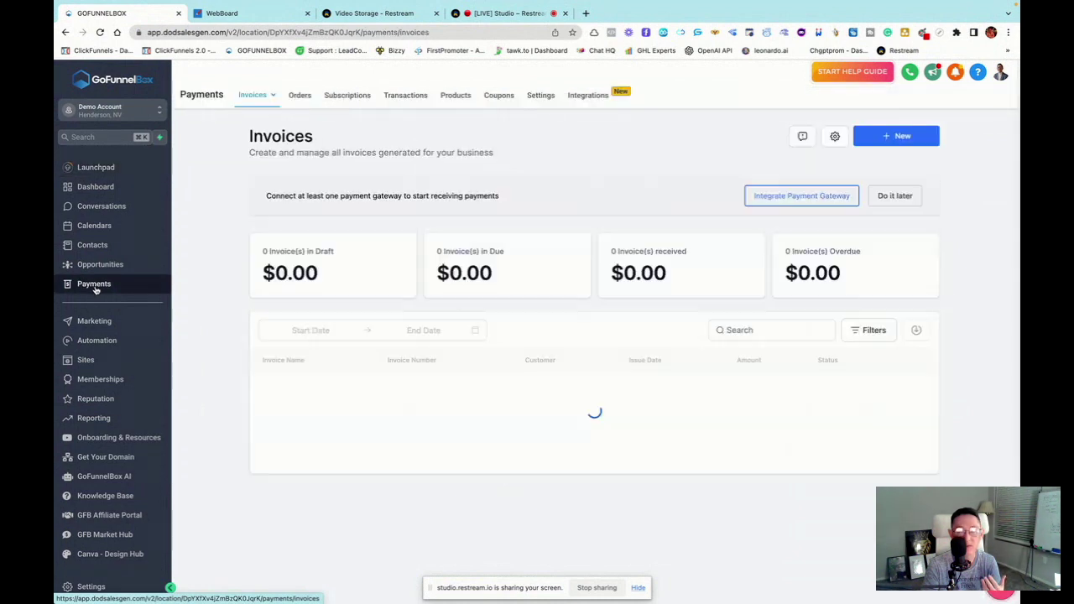
click(540, 97)
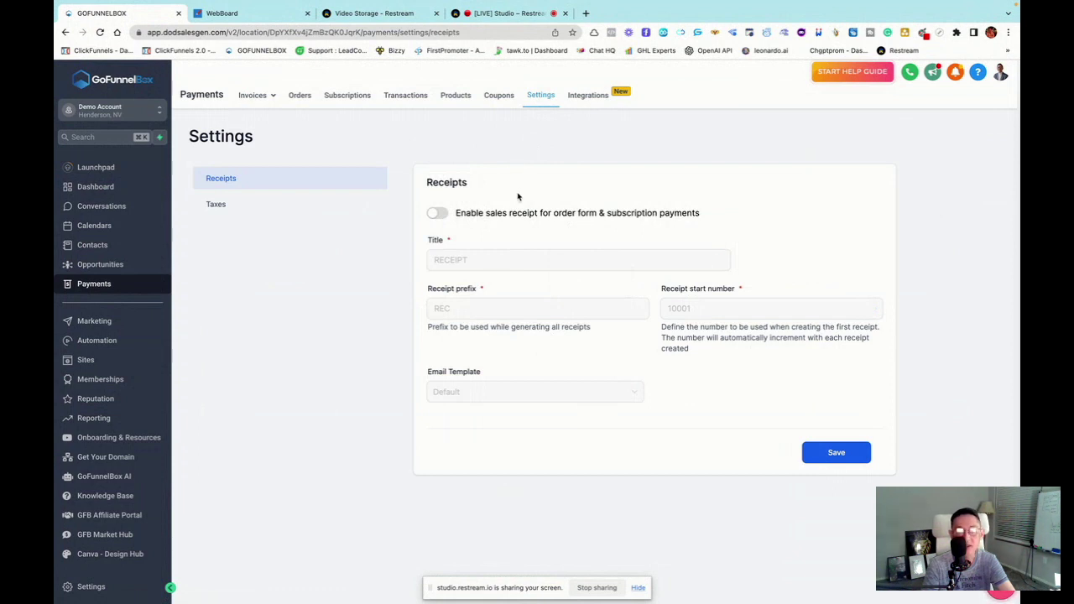
click(438, 214)
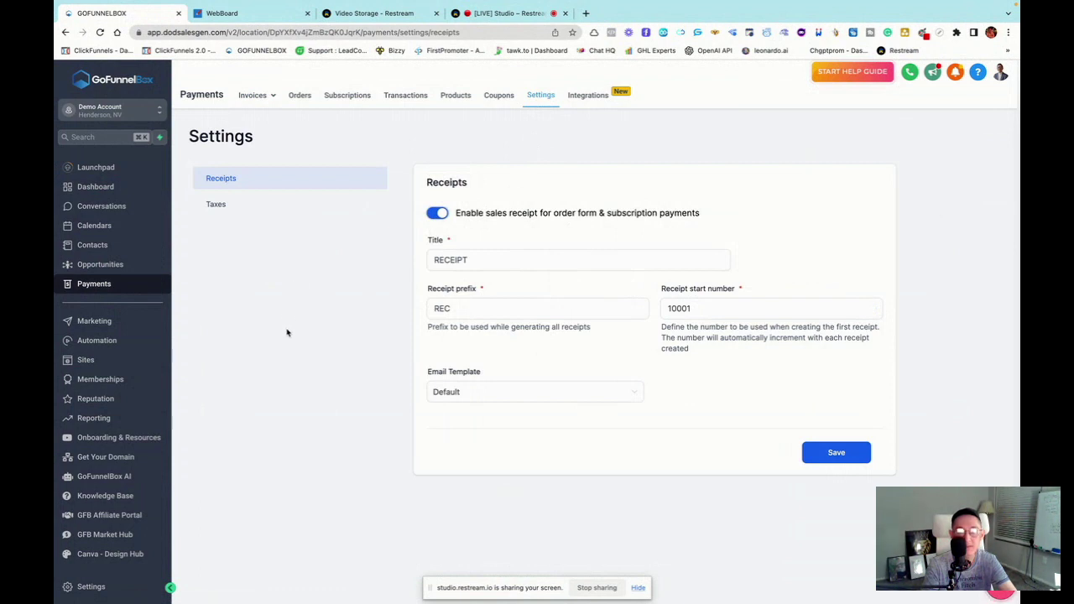
- Examine the title, receipt prefix and receipt start number in the receipt settings
drag(472, 259, 413, 262)
click(336, 285)
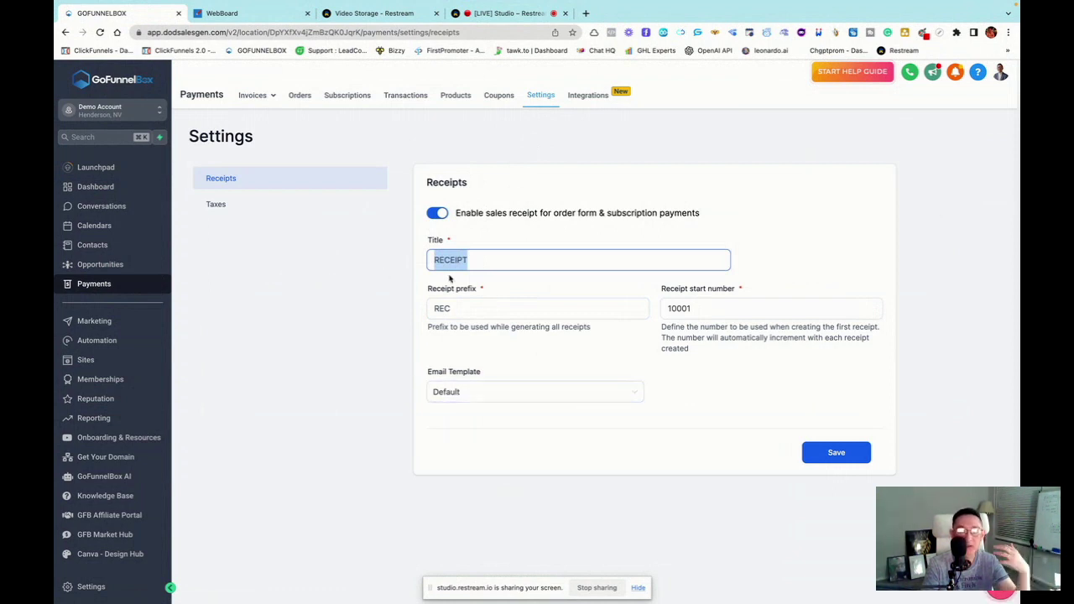
click(484, 261)
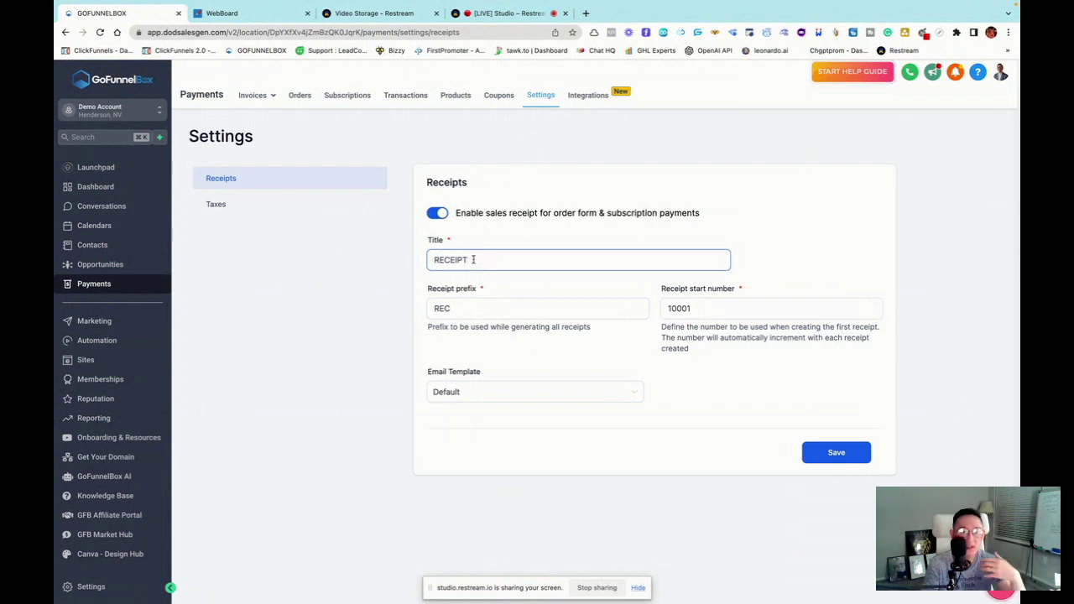
drag(485, 260, 401, 262)
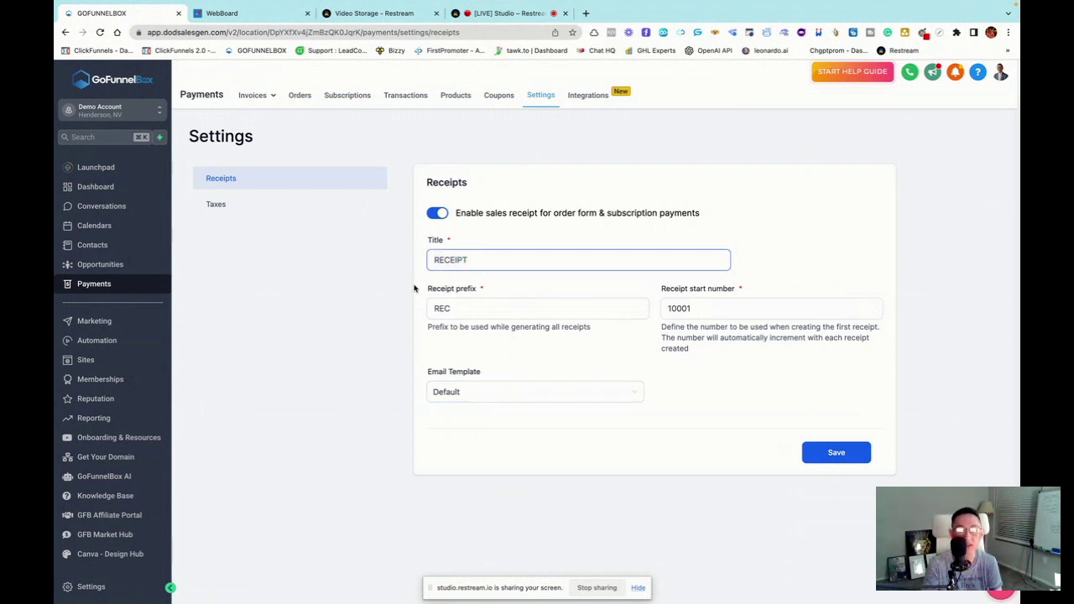
click(485, 261)
drag(484, 261, 413, 263)
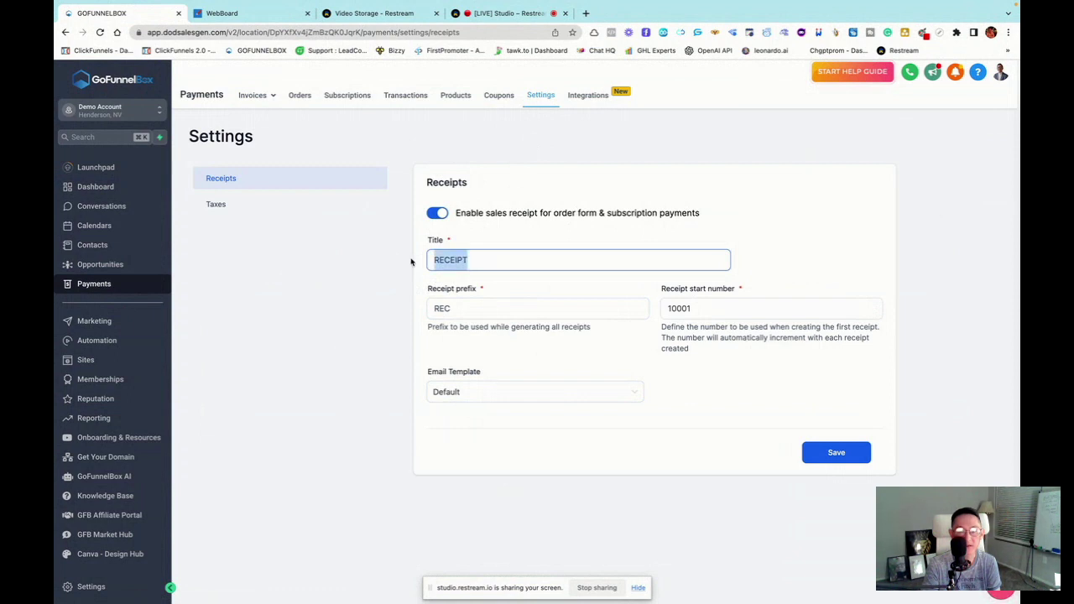
click(394, 315)
click(458, 308)
drag(458, 309, 362, 319)
click(398, 326)
drag(461, 310, 396, 310)
click(548, 350)
click(693, 308)
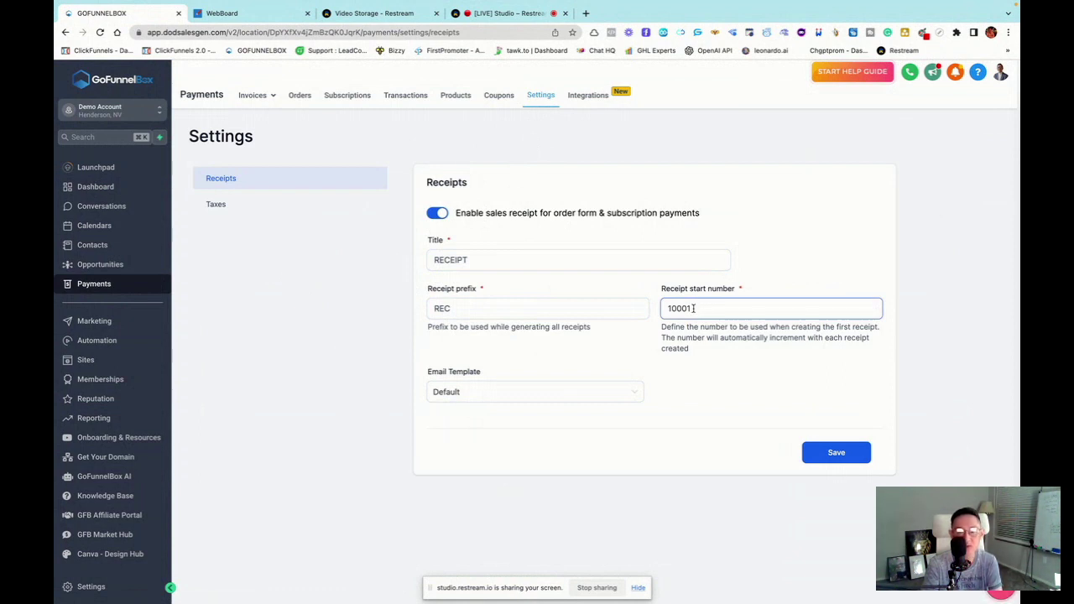
drag(711, 307, 663, 308)
click(689, 310)
click(693, 348)
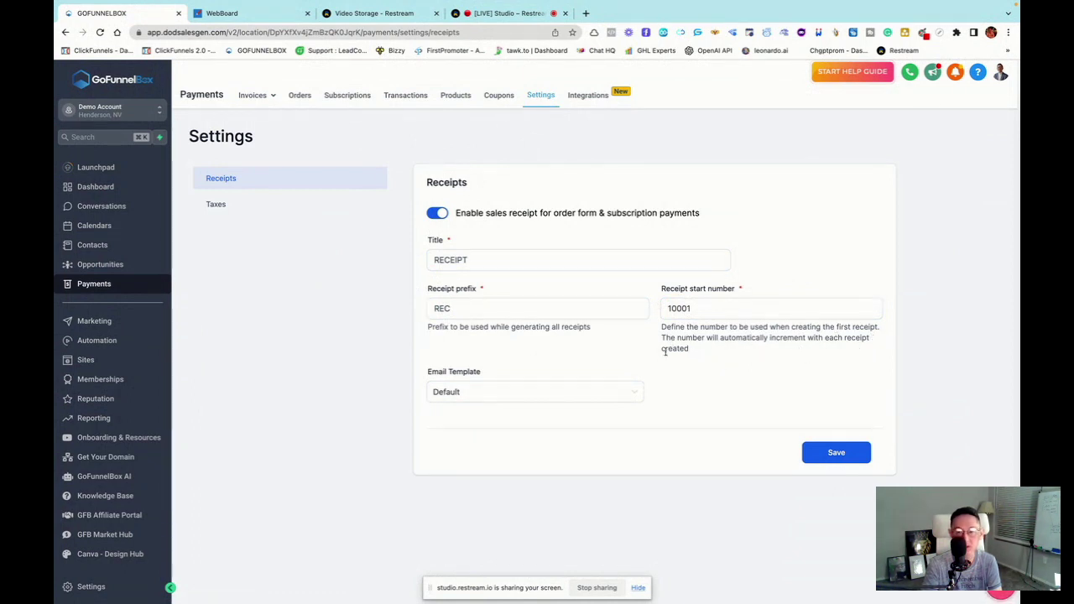
drag(704, 317, 643, 305)
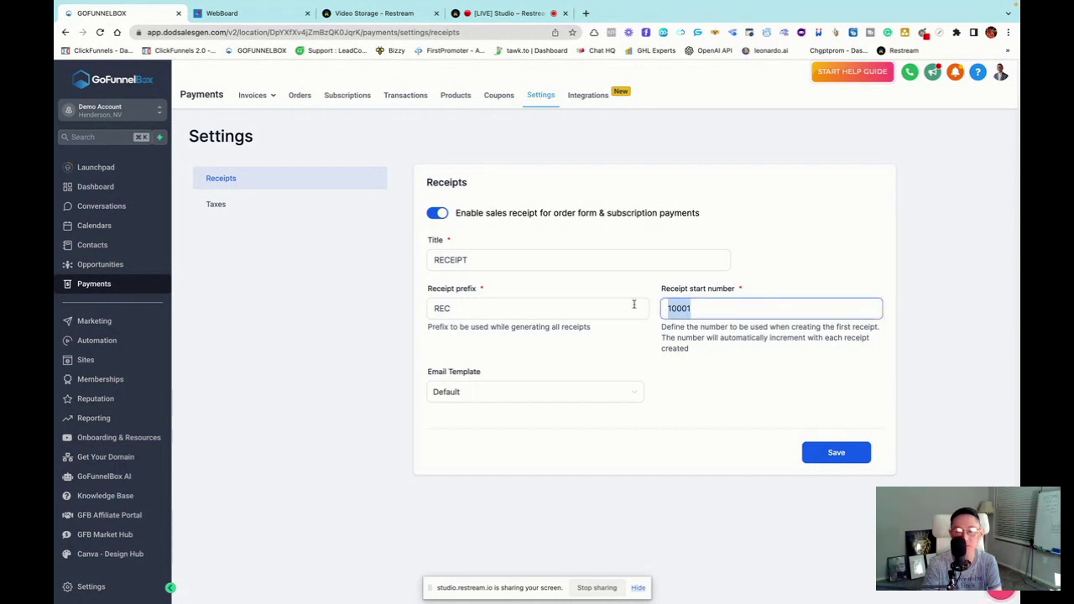
click(711, 307)
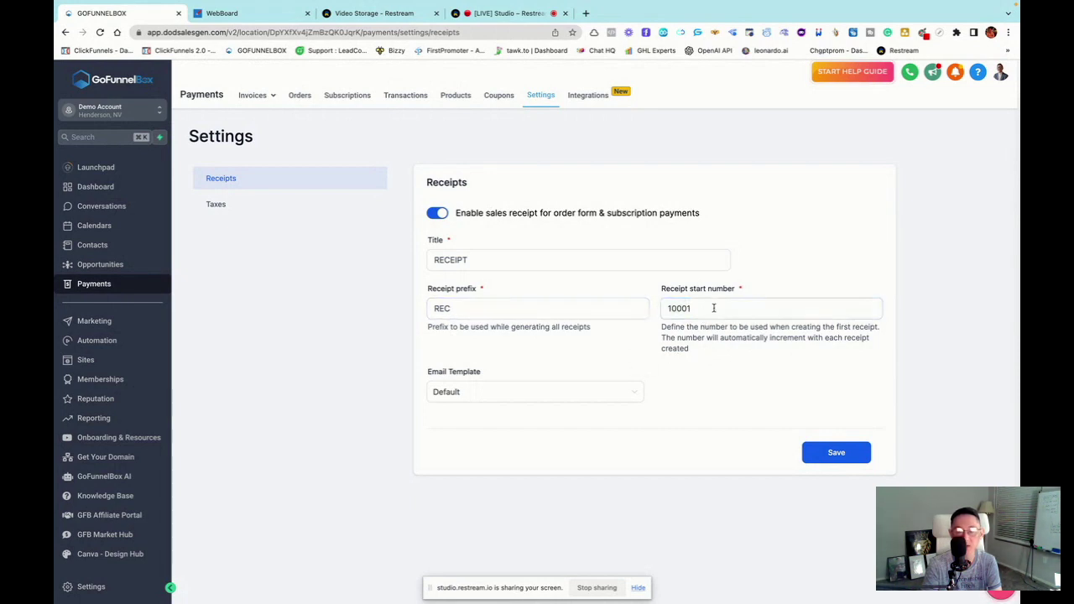
drag(705, 307, 620, 333)
click(634, 349)
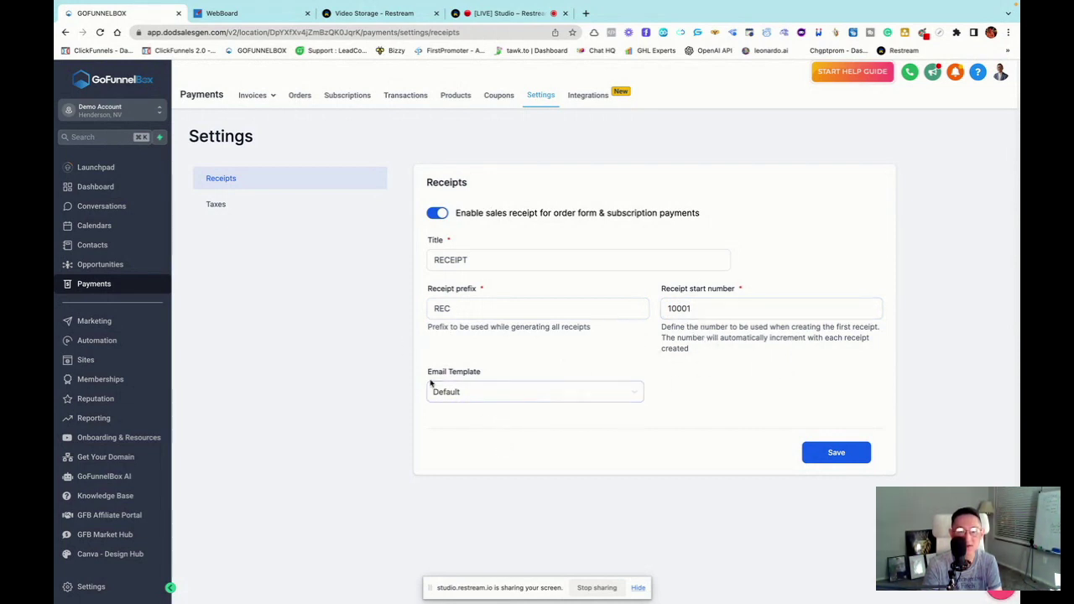
- Check the available receipt email templates, keep Default, and save the receipt settings
click(495, 396)
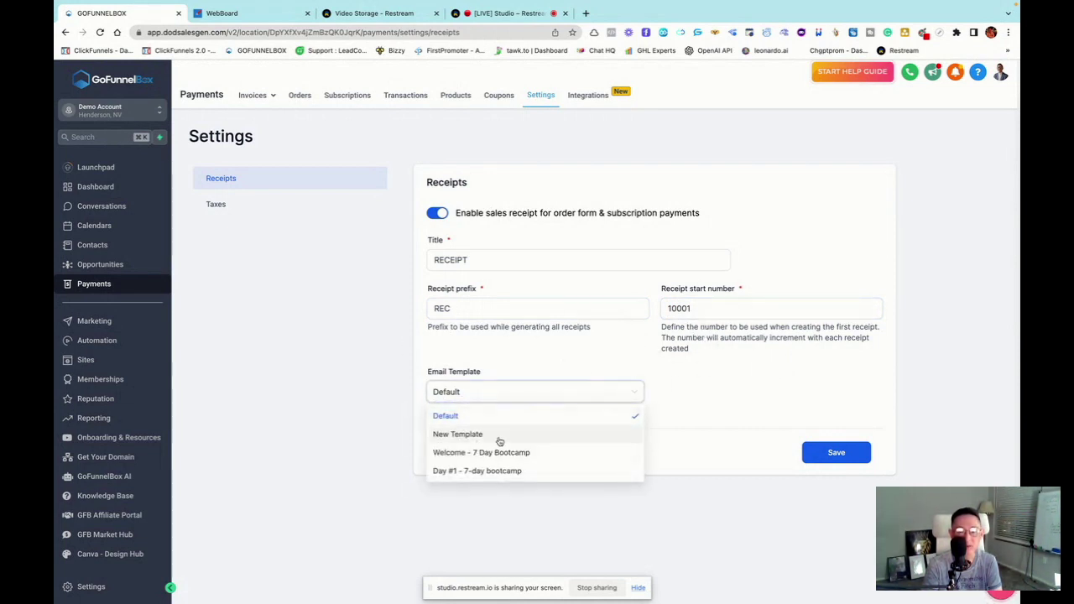
click(475, 392)
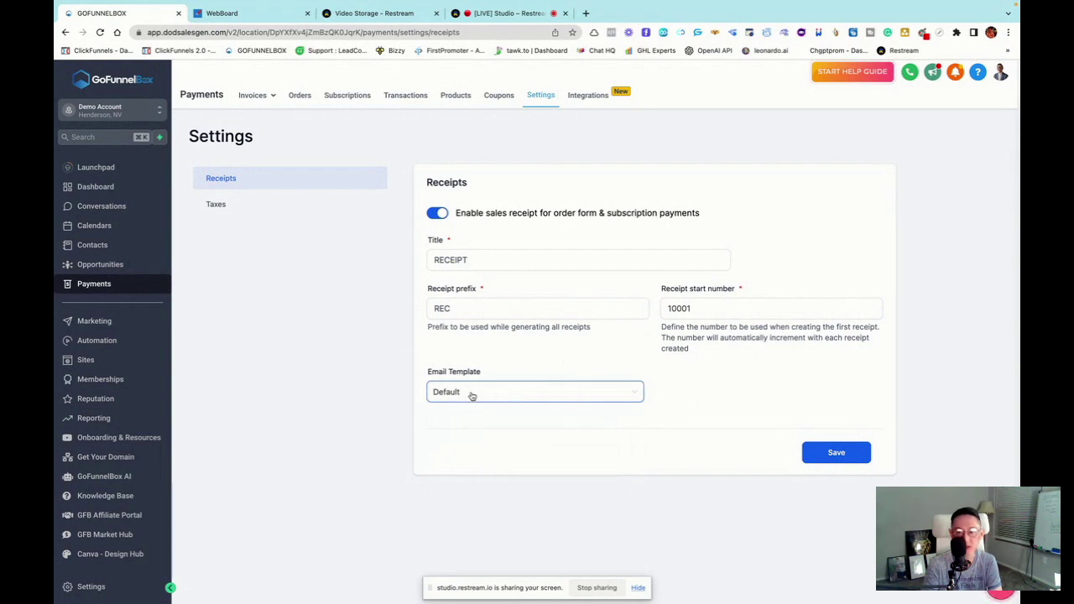
click(835, 454)
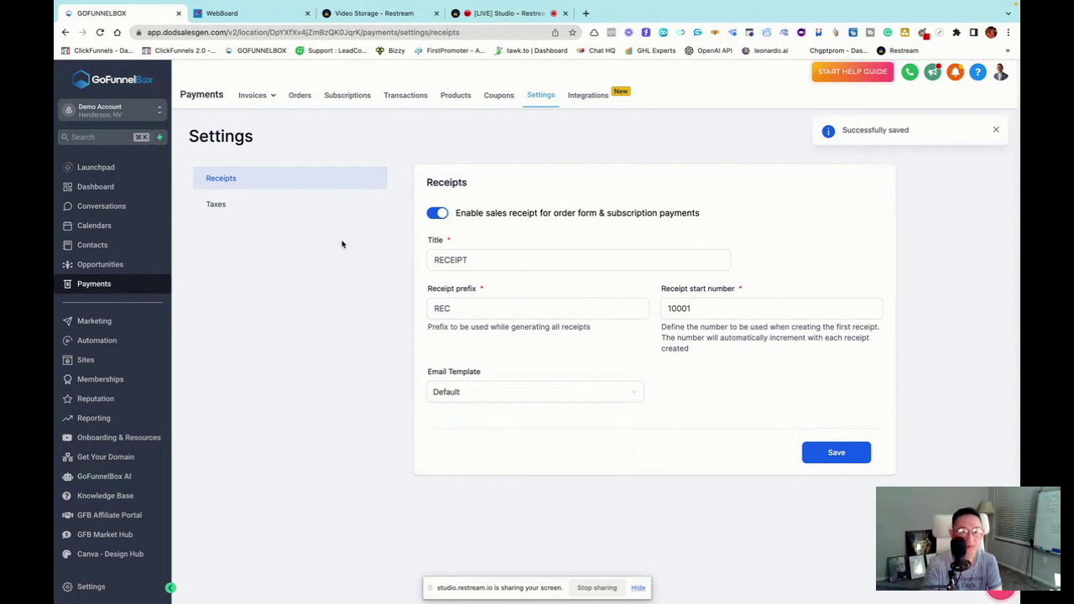
click(996, 131)
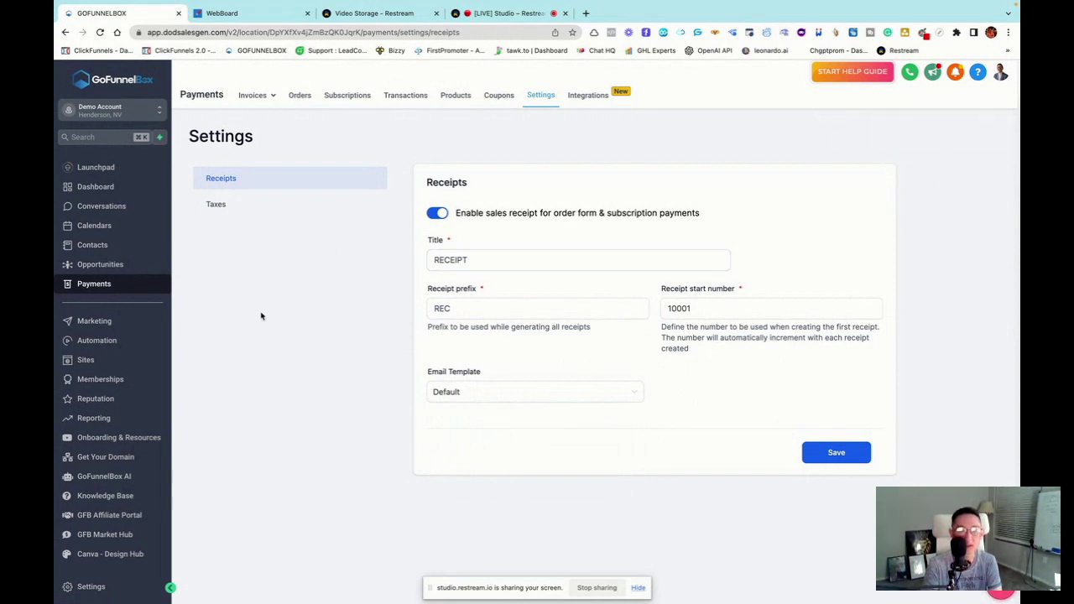
- Open the email templates in the marketing area and check the options for creating a new template
click(89, 320)
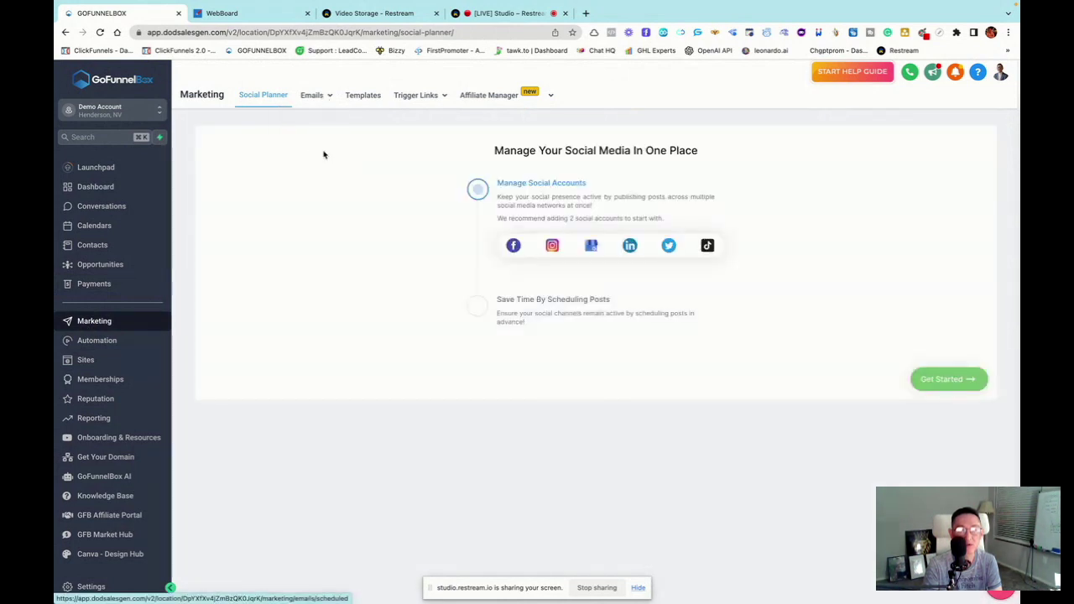
mouse_move(314, 99)
click(307, 140)
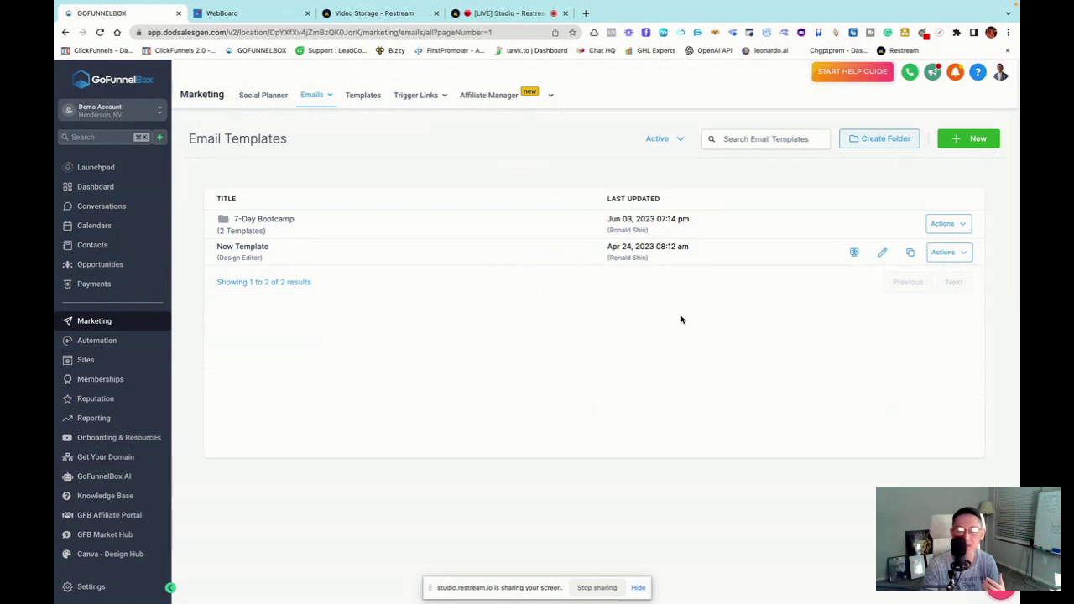
click(961, 141)
click(723, 173)
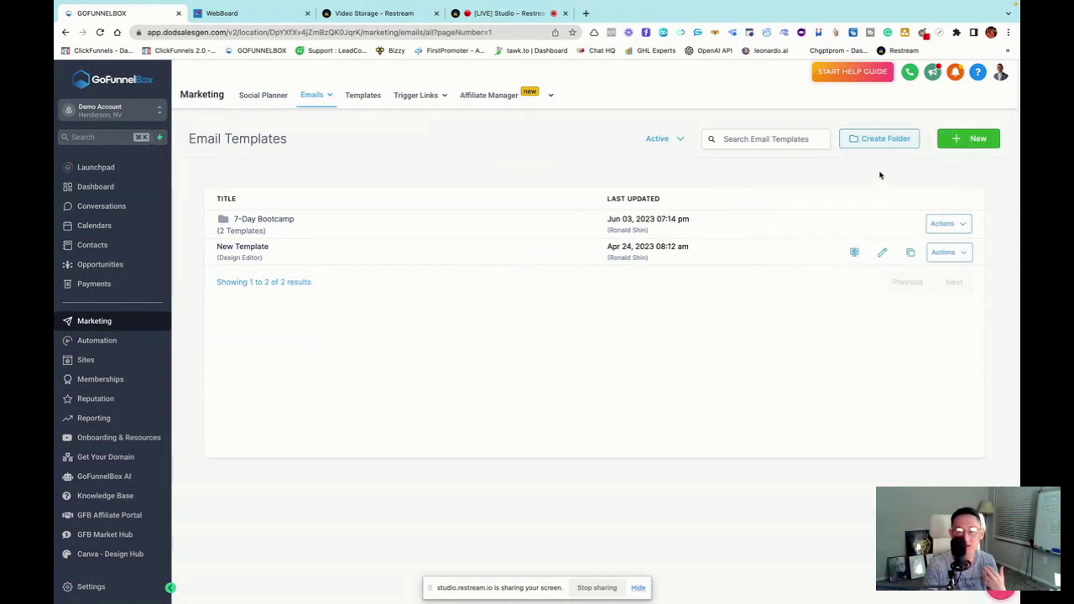
- Create an email template folder named Receipt
click(868, 143)
click(525, 370)
text(REce)
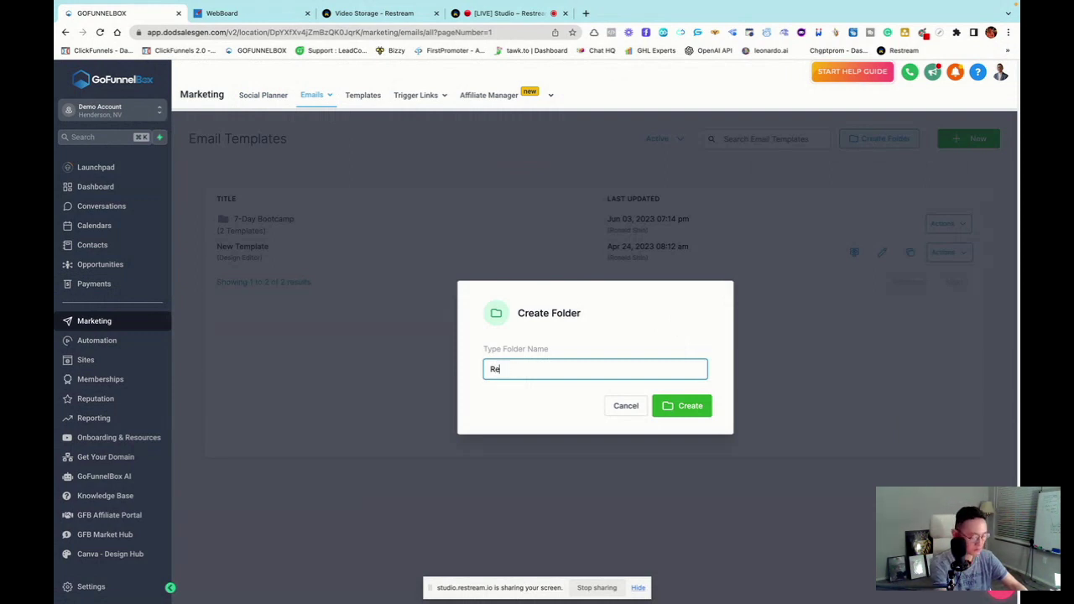
text(ipt)
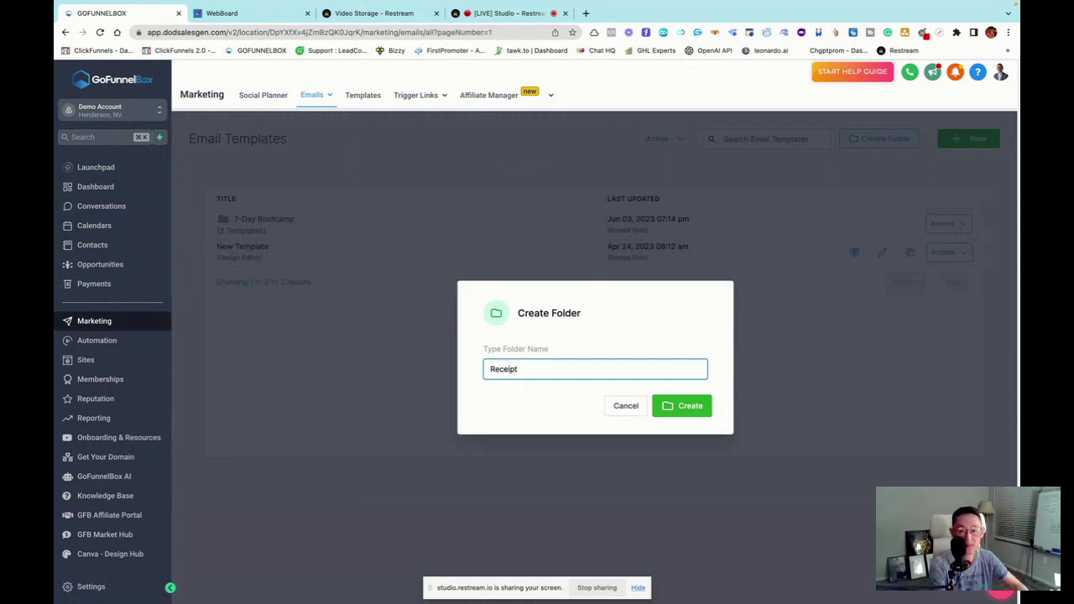
click(682, 412)
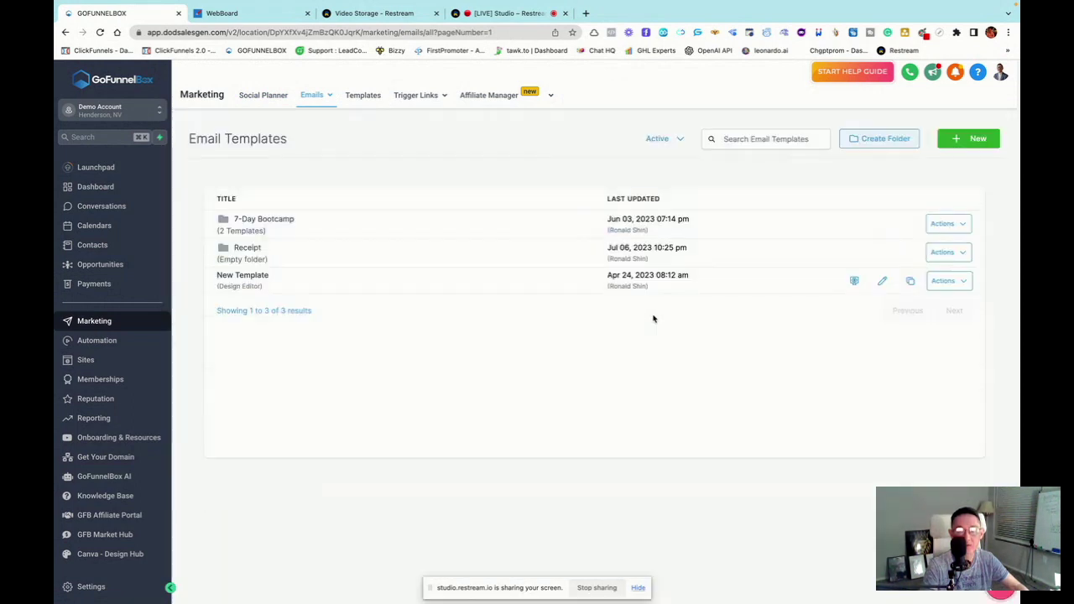
- From inside the Receipt folder, create an email template based on the system template "Shopify: Order confirmation"
click(240, 250)
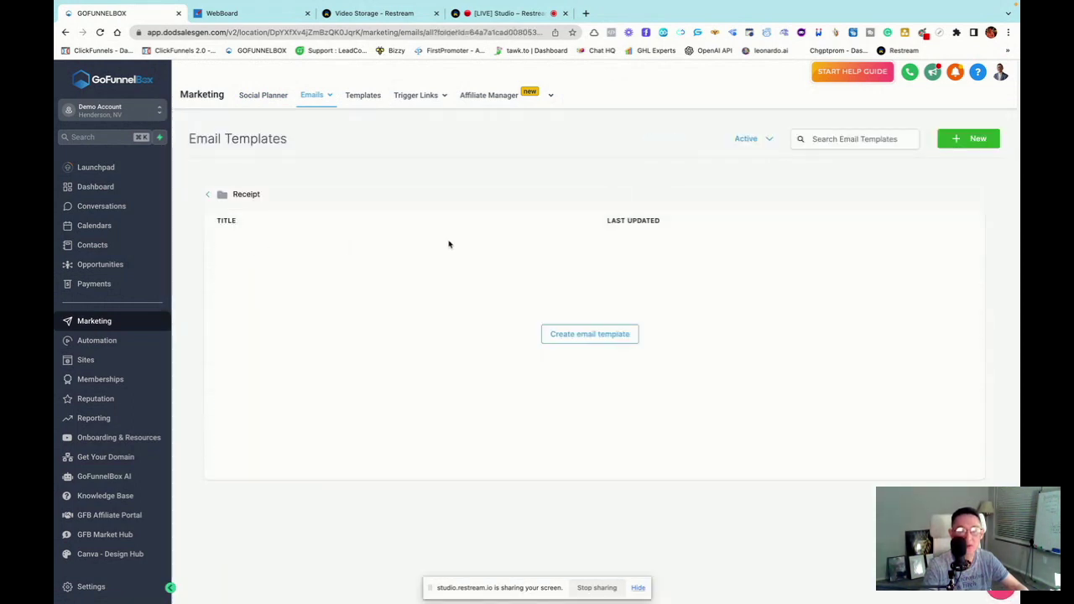
click(969, 138)
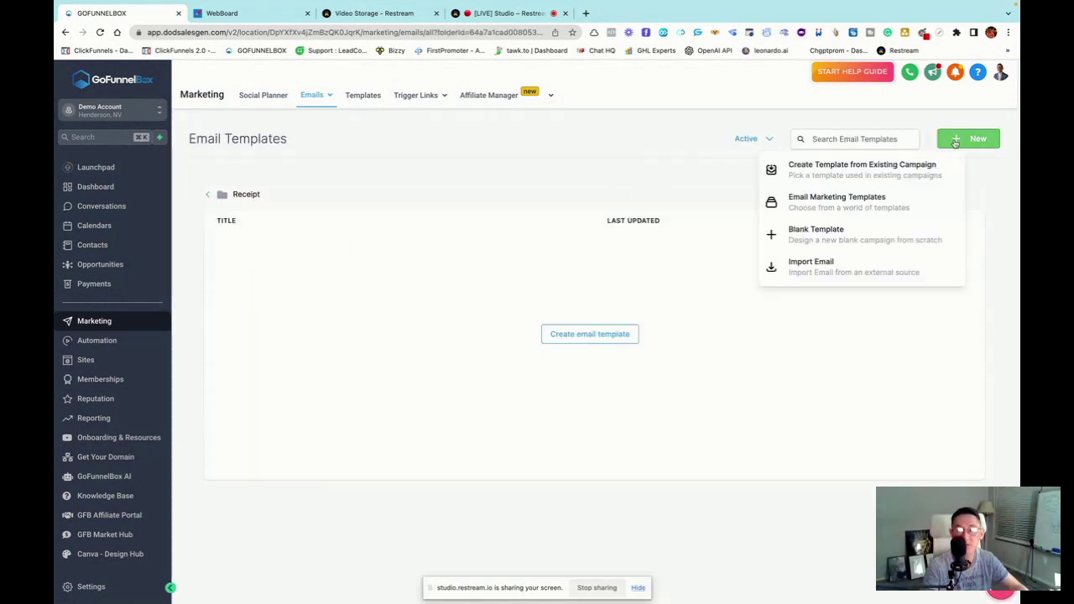
click(812, 203)
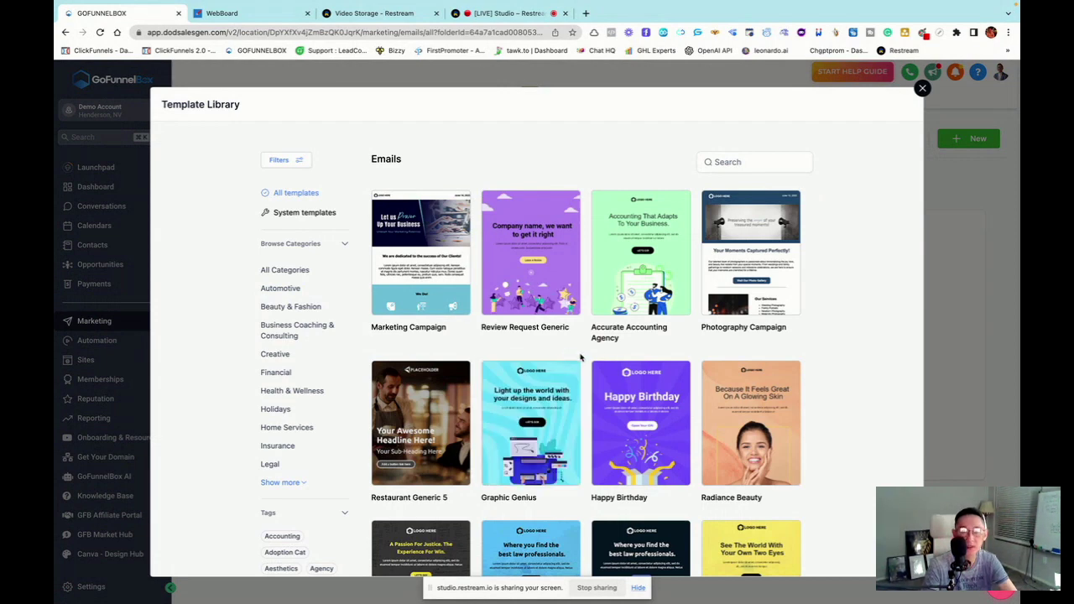
scroll(585, 360, down, 1)
scroll(585, 360, down, 1)
scroll(586, 361, up, 3)
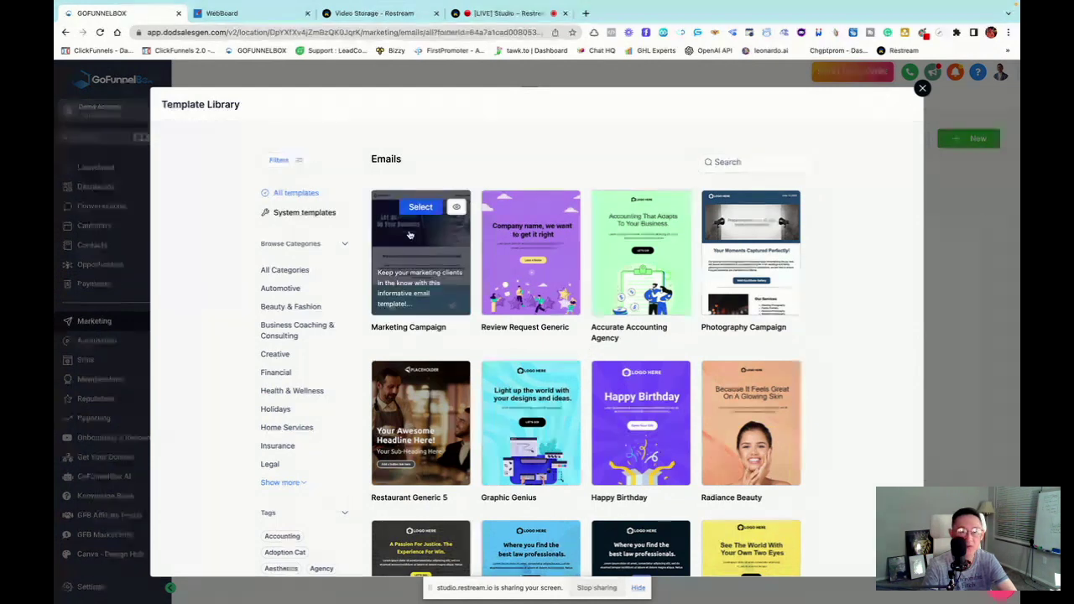
click(306, 214)
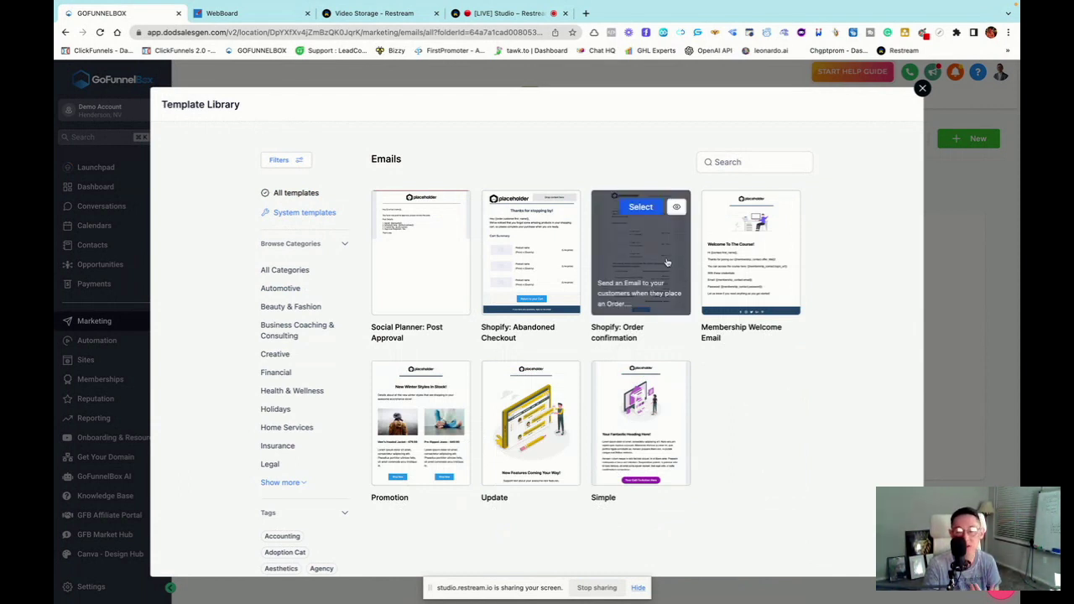
click(639, 207)
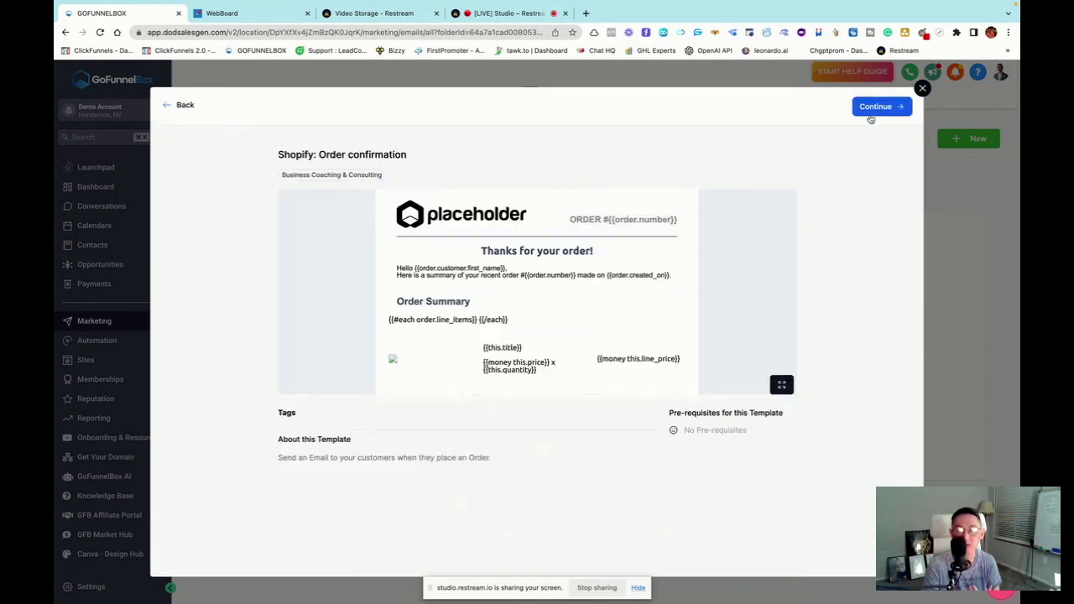
click(873, 107)
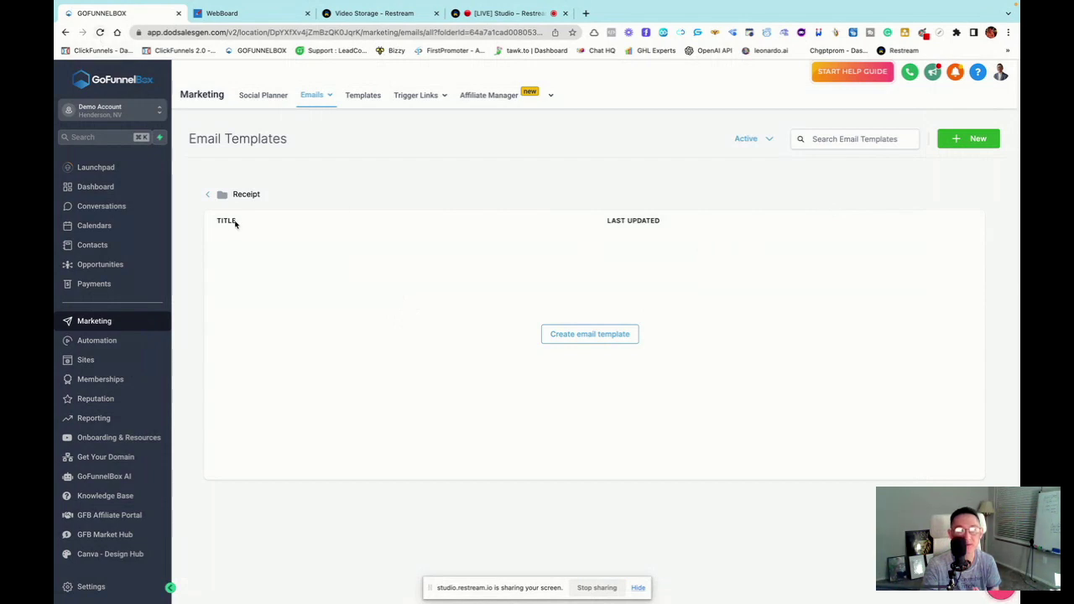
- Move the "System Template: Order Confirmation" email template into the Receipt folder
click(206, 197)
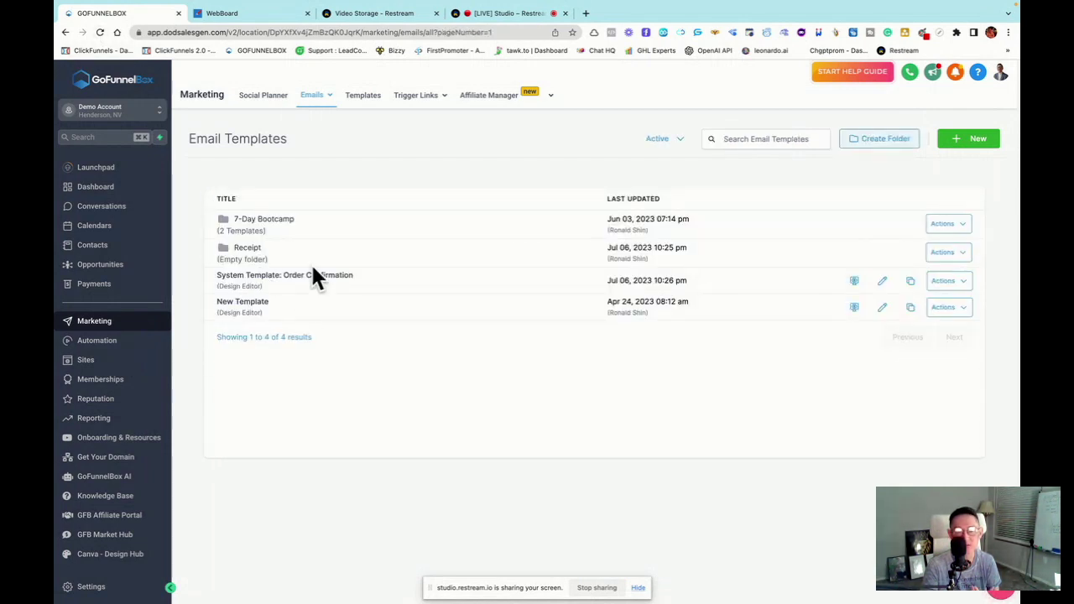
click(252, 249)
click(207, 196)
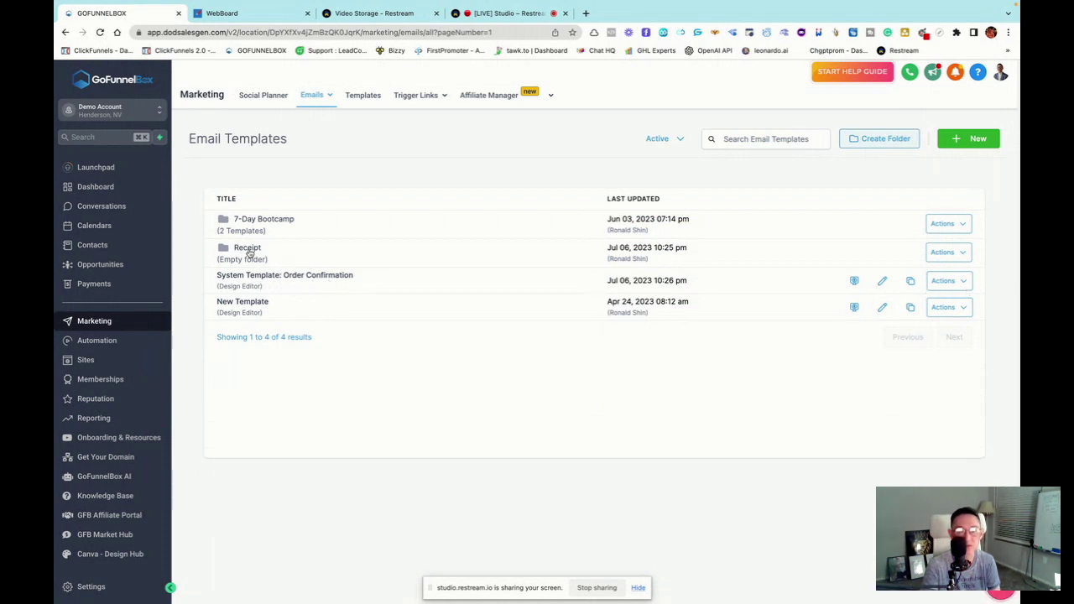
click(963, 285)
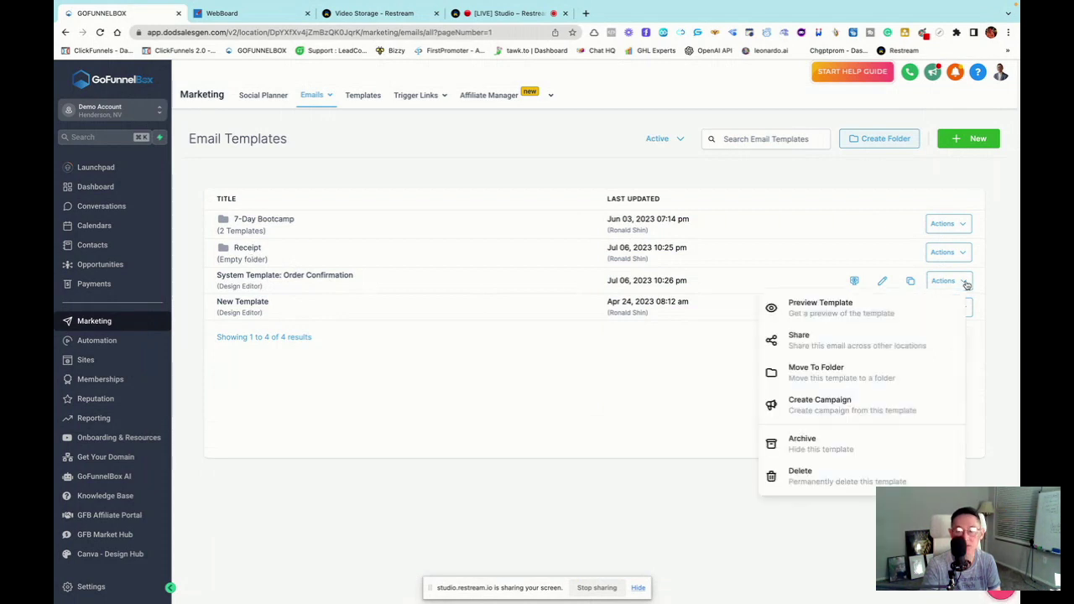
click(814, 372)
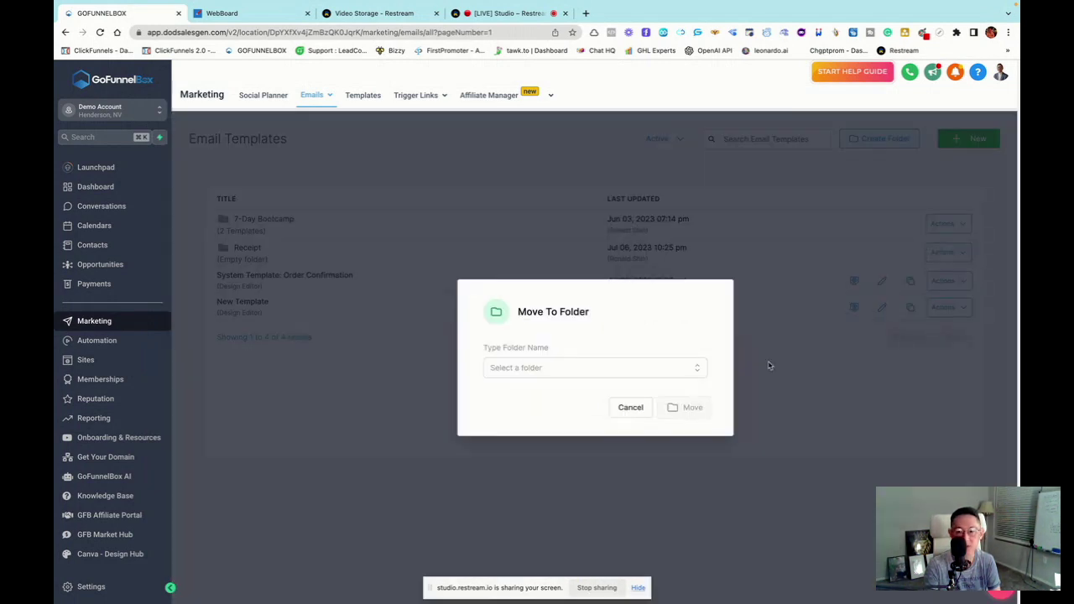
click(531, 371)
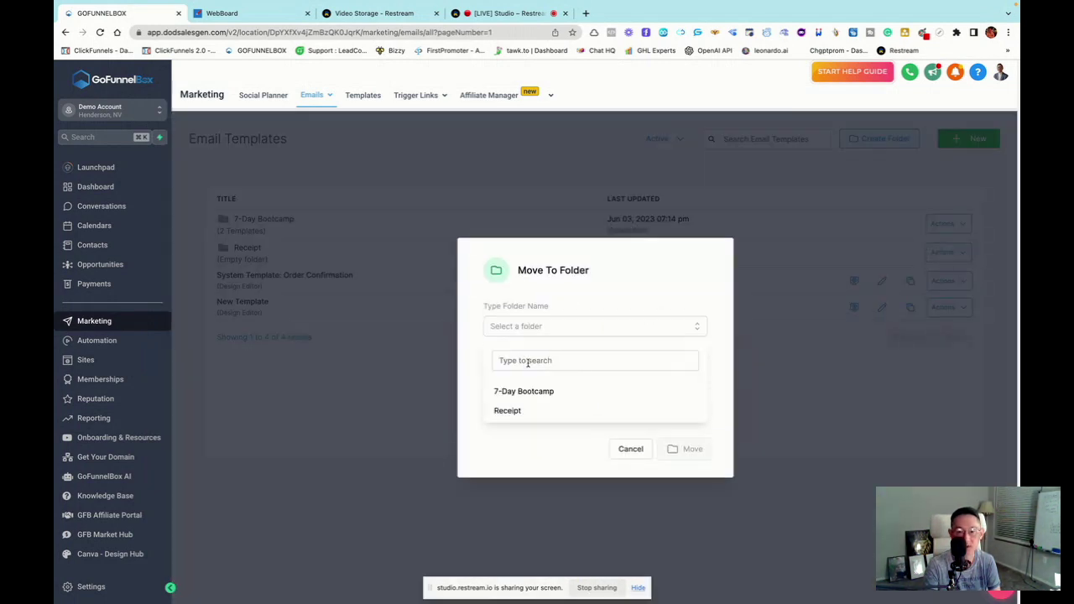
click(516, 412)
click(688, 451)
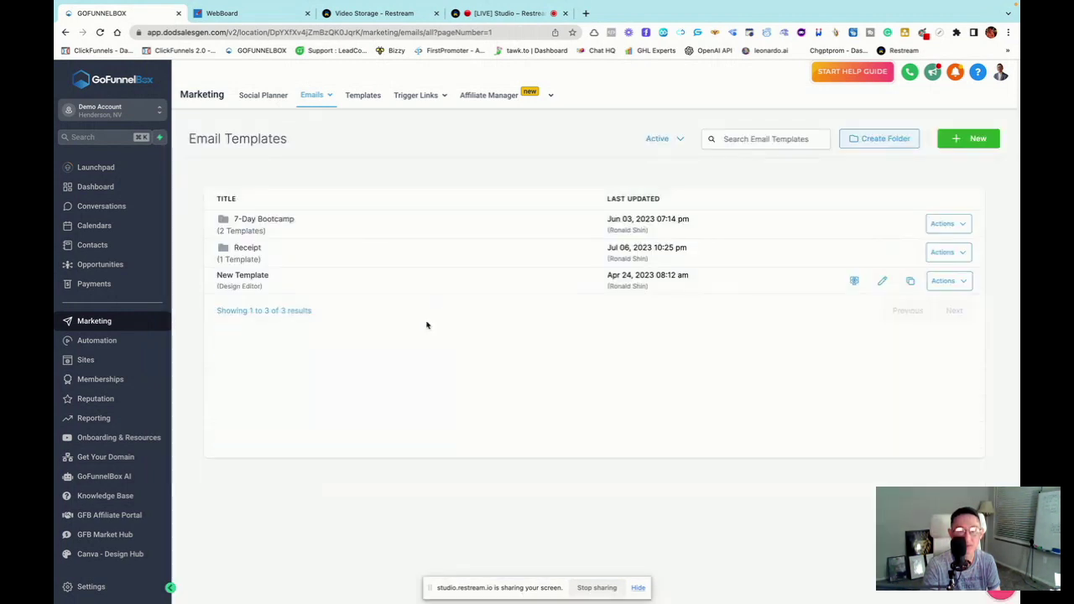
- Open the order confirmation template in the Receipt folder for editing and rename it "Receipt: Order Confirmation"
click(247, 247)
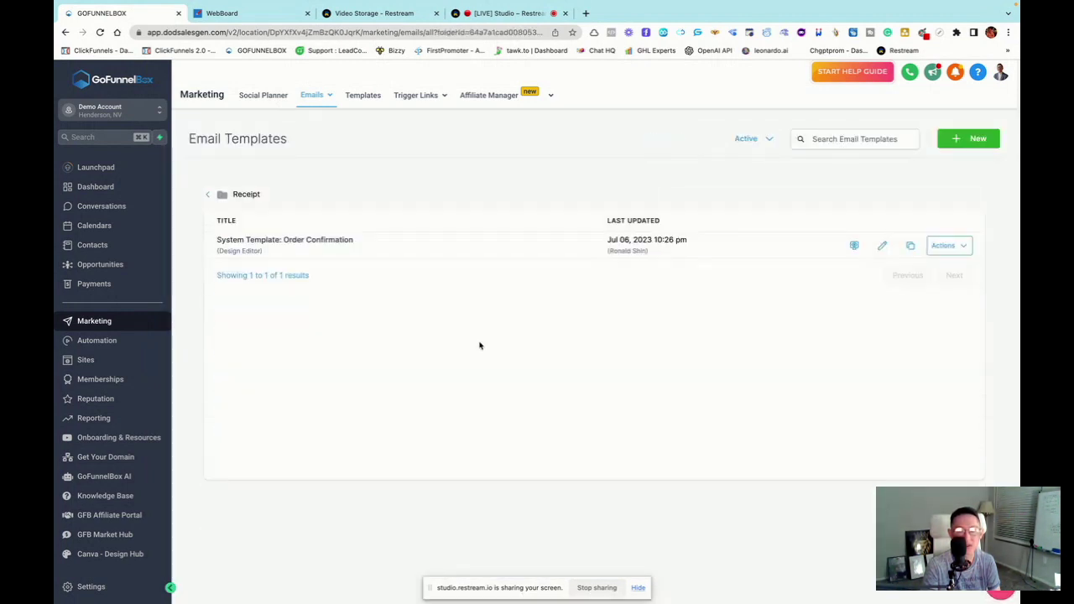
click(316, 241)
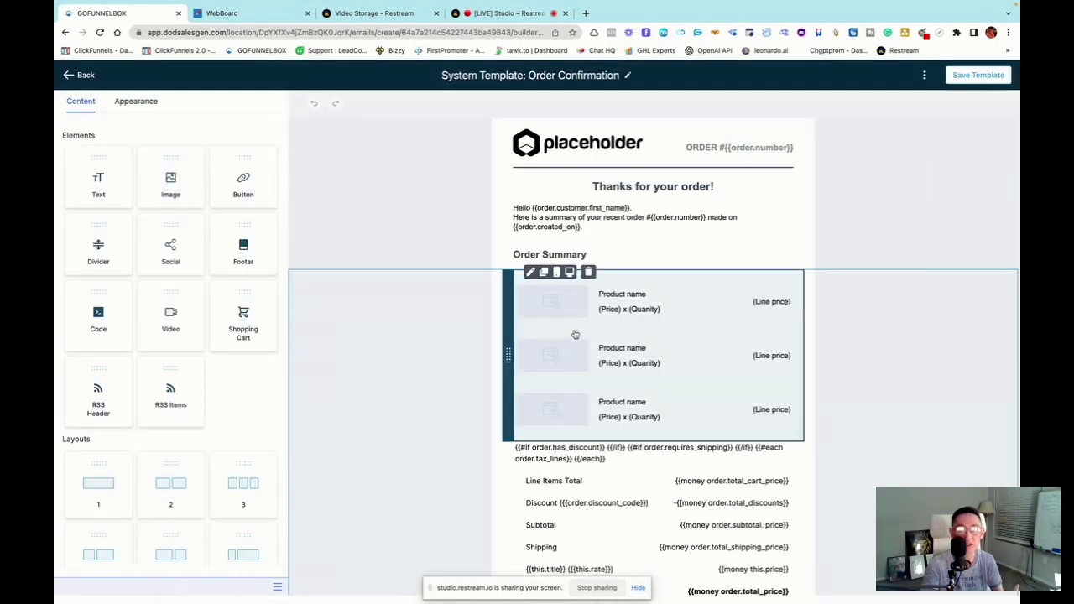
click(524, 76)
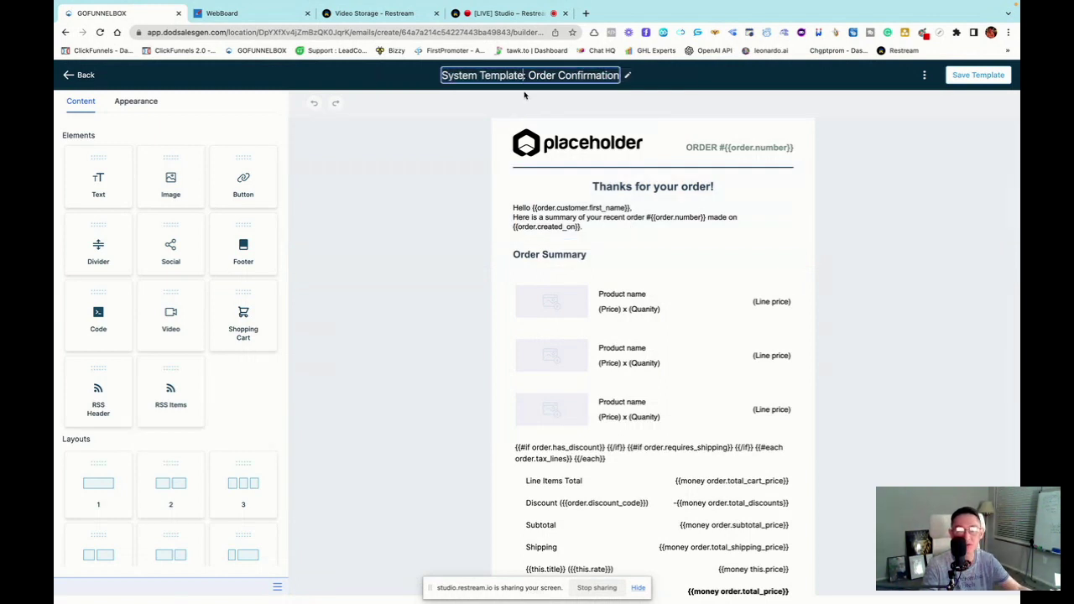
key(BackSpace)
key(BackSpace)
key(BackSpace)
key(BackSpace)
key(BackSpace)
key(BackSpace)
key(BackSpace)
key(BackSpace)
key(BackSpace)
key(BackSpace)
key(BackSpace)
key(BackSpace)
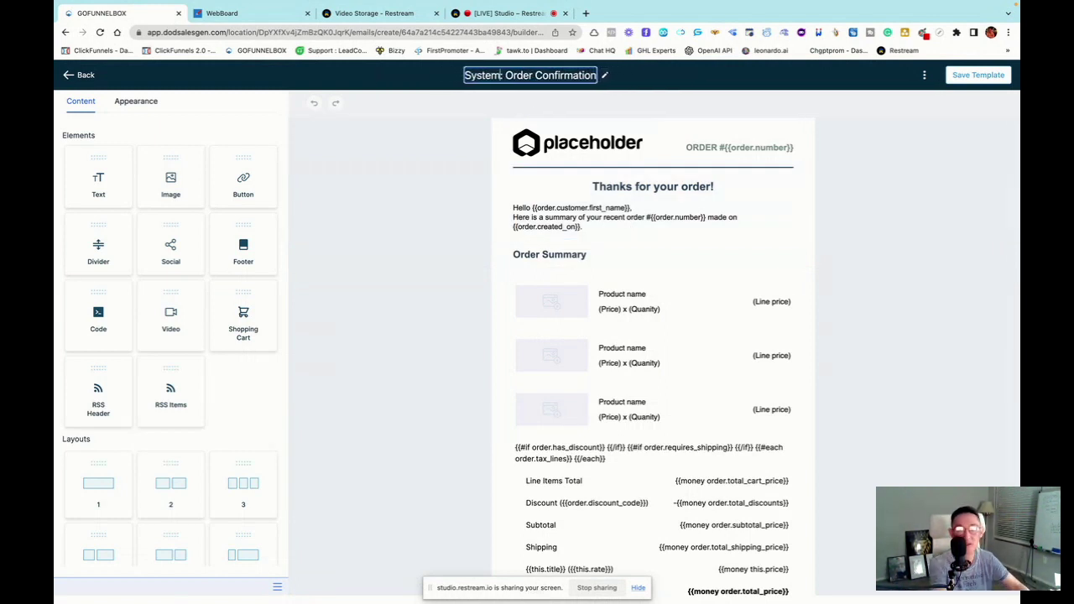
key(BackSpace)
key(BackSpace)
key(BackSpace)
text(Receipt)
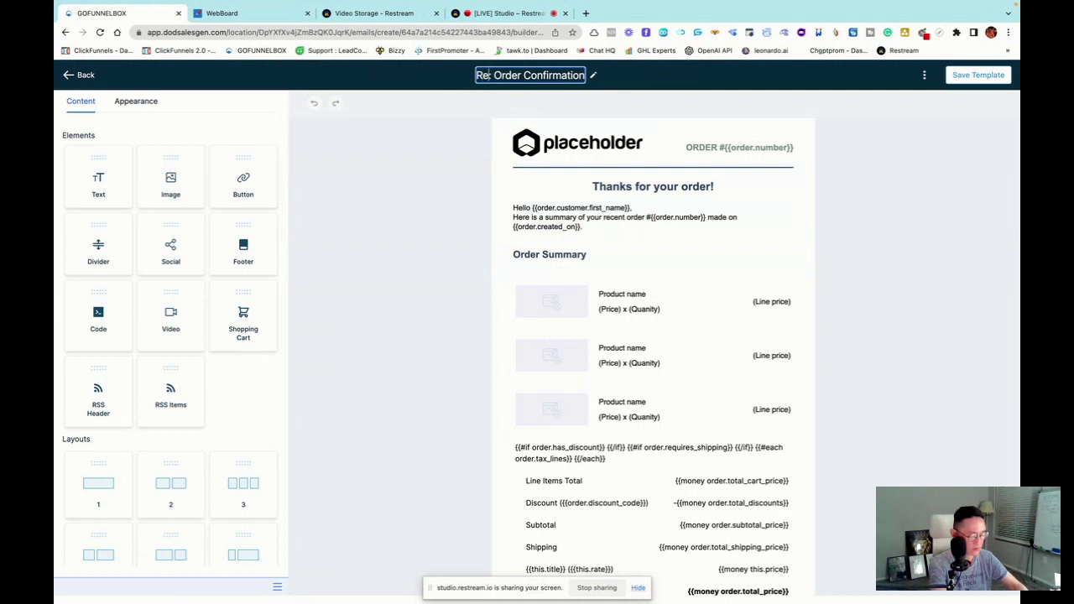
click(475, 171)
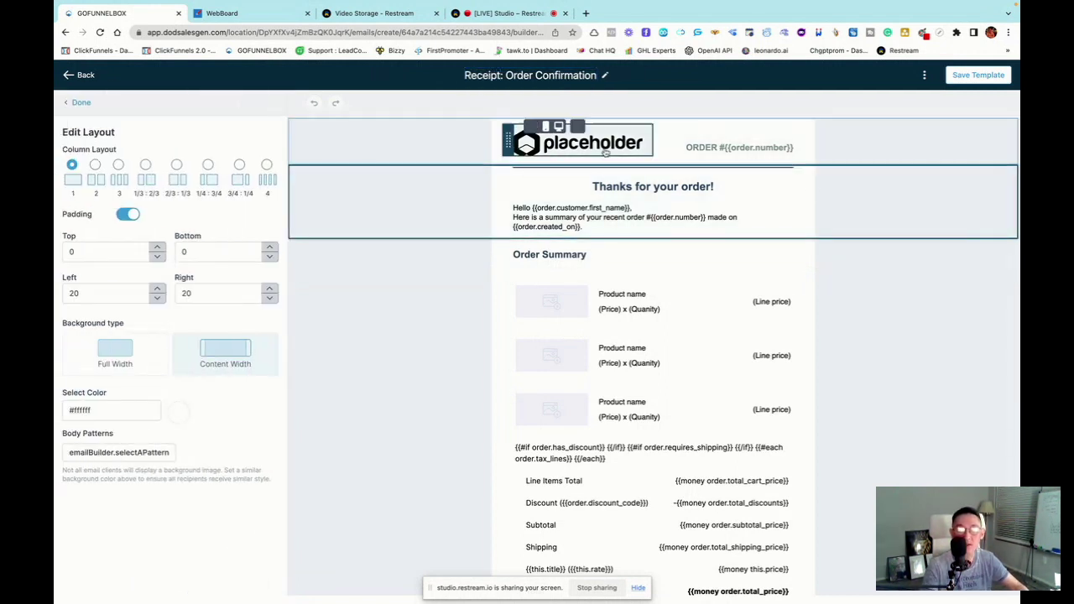
- Replace the placeholder logo in the email header with the uploaded file "gofunnel design logo-.png" from the Desktop's New gofunnel design logo folder
click(585, 149)
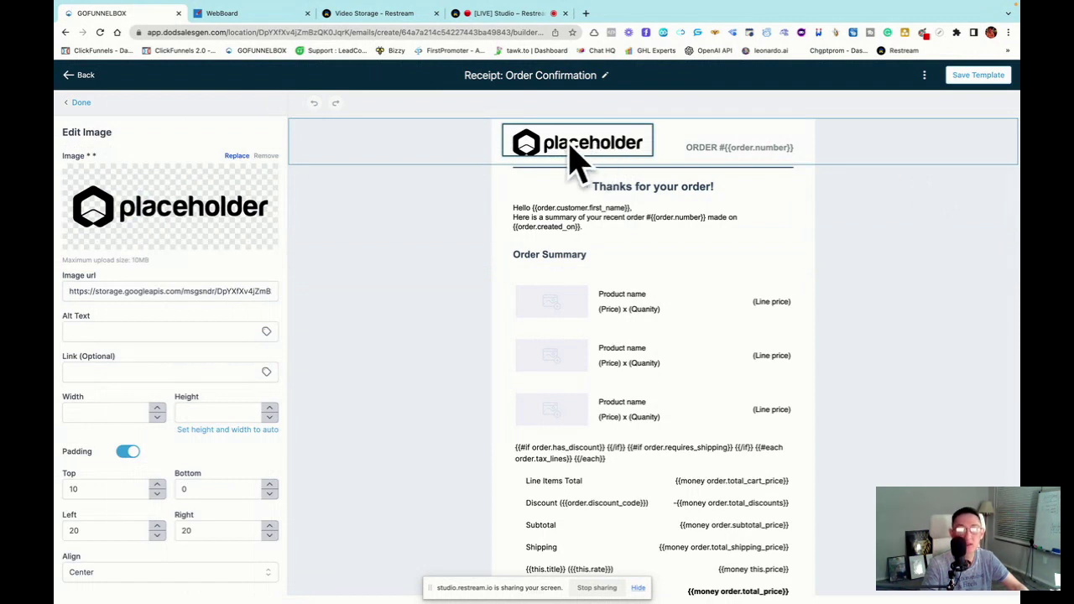
click(171, 212)
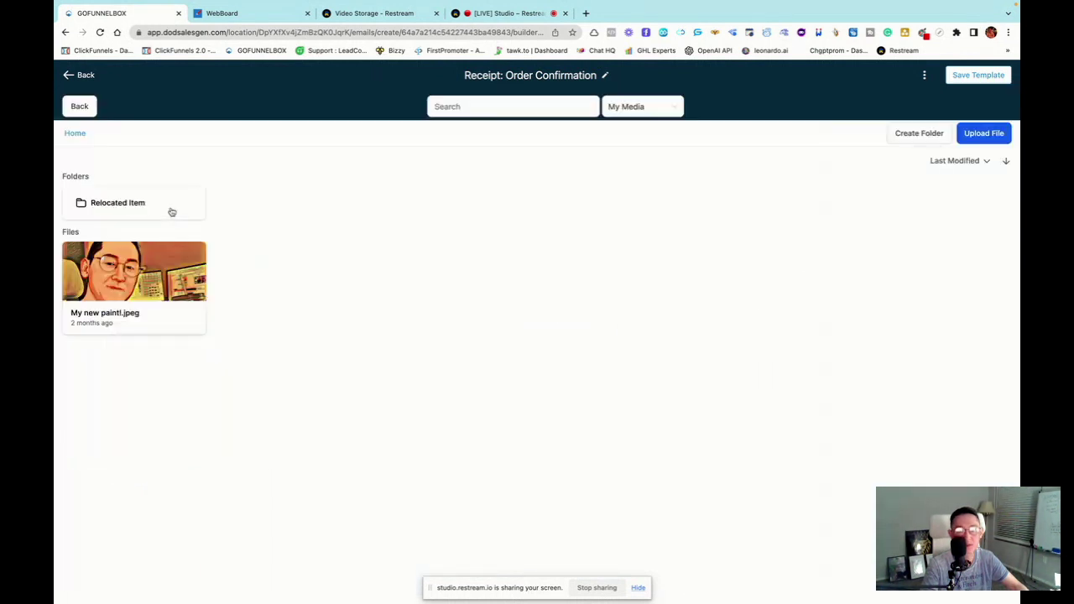
click(980, 134)
scroll(466, 285, down, 5)
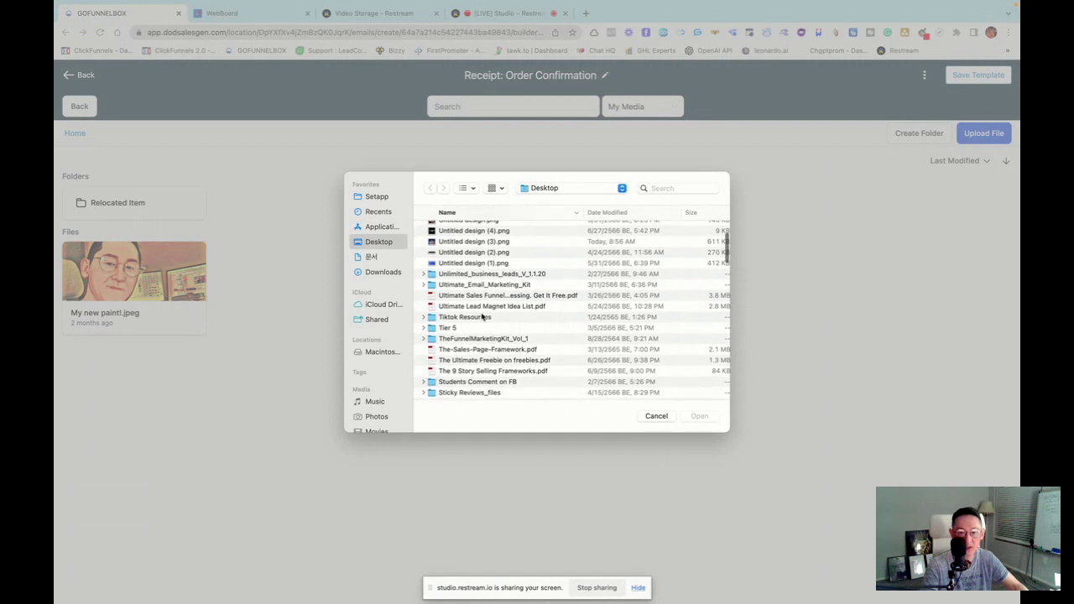
scroll(483, 316, down, 15)
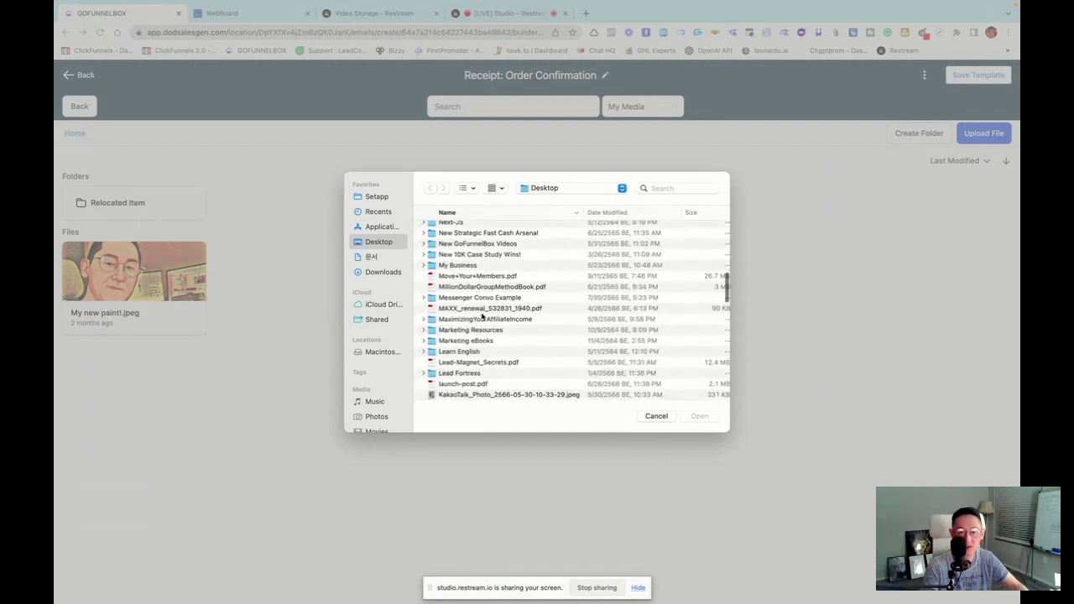
scroll(483, 316, down, 3)
scroll(482, 317, down, 2)
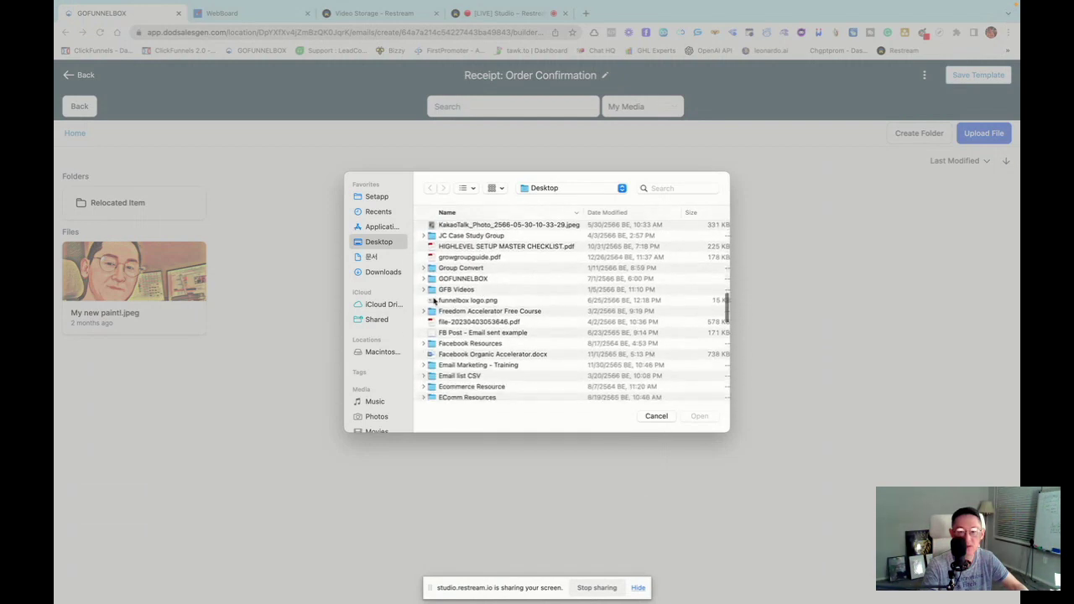
click(424, 284)
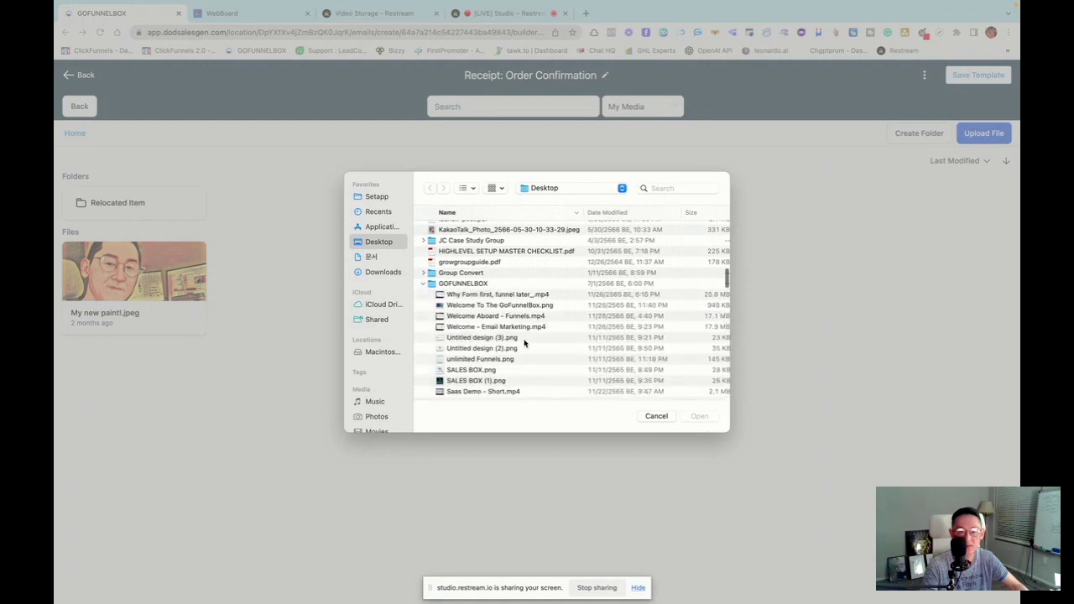
scroll(524, 341, down, 10)
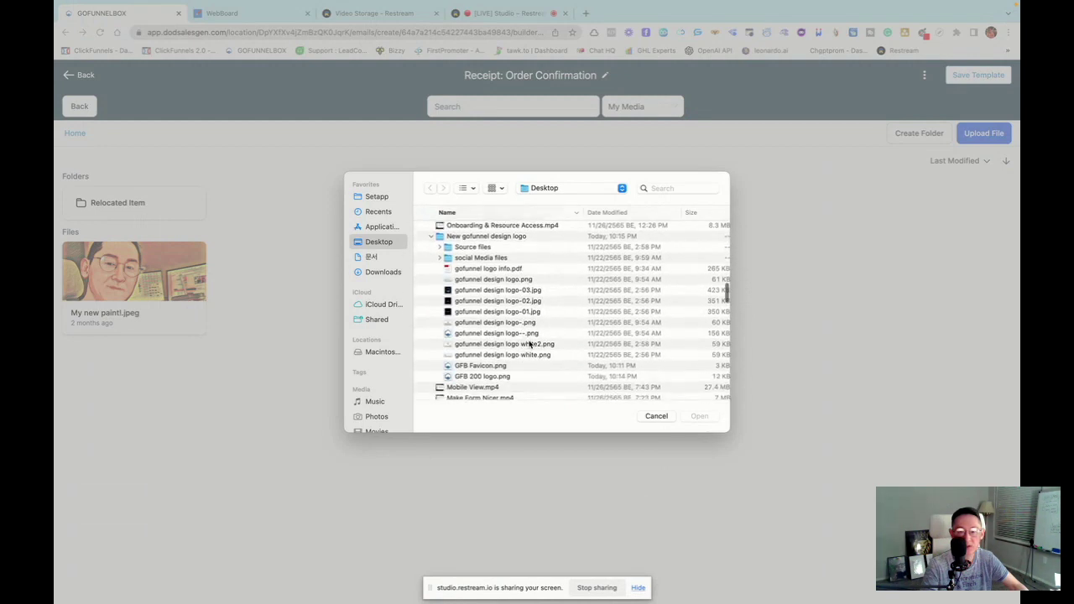
double_click(471, 325)
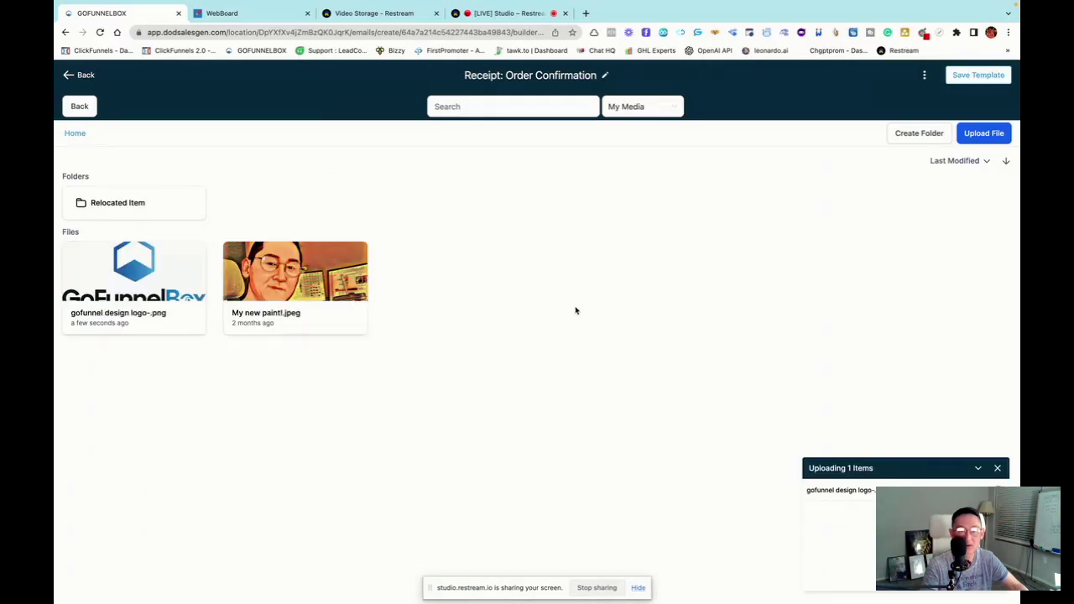
click(198, 278)
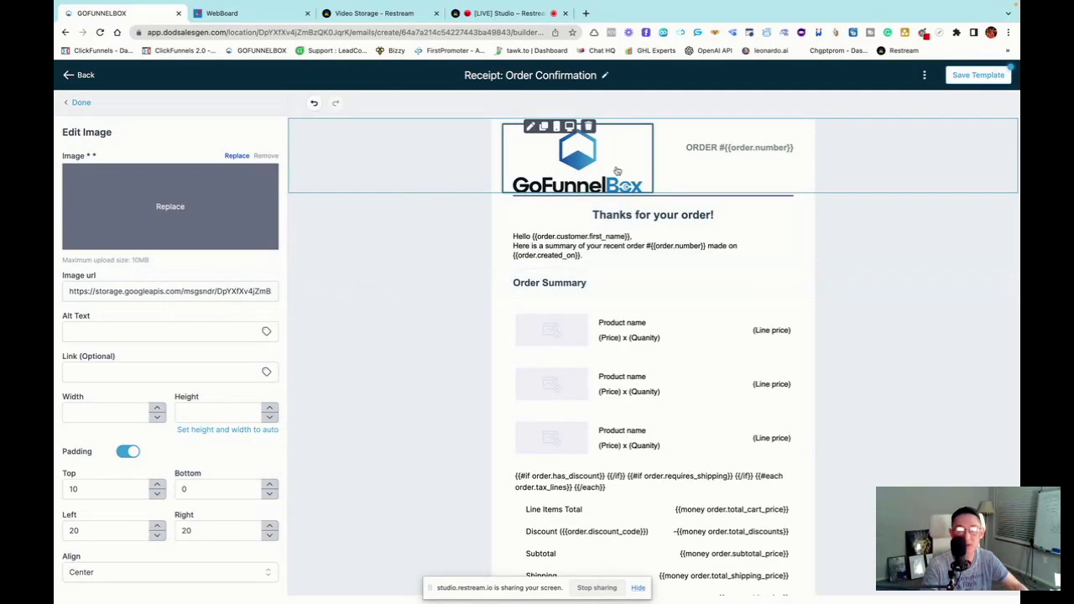
- Set the line spacing of the greeting and order summary sentence under "Thanks for your order!" to 1.5
click(731, 152)
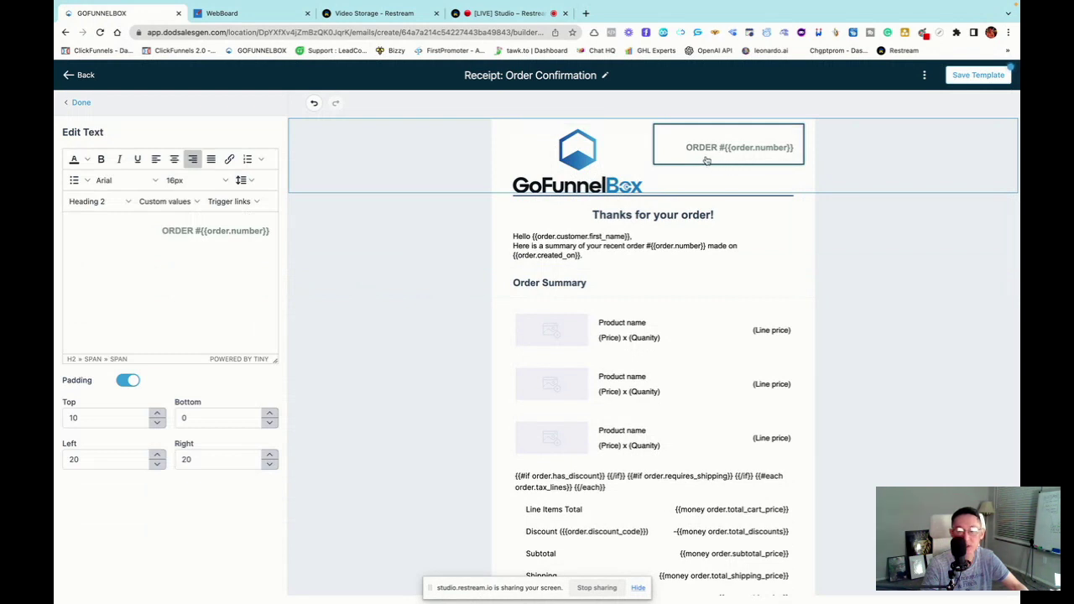
mouse_move(705, 167)
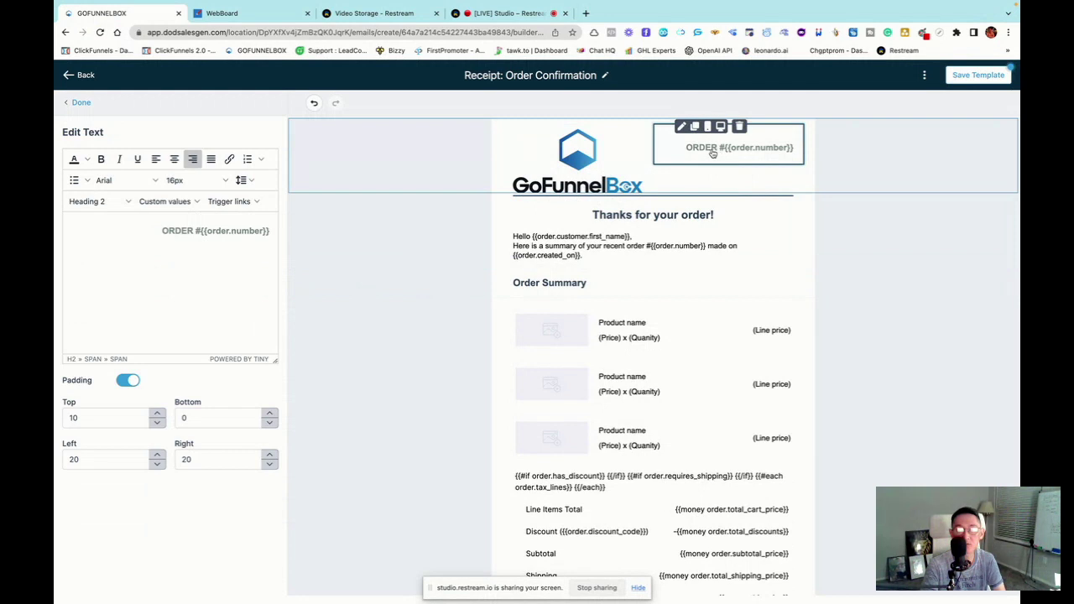
click(604, 249)
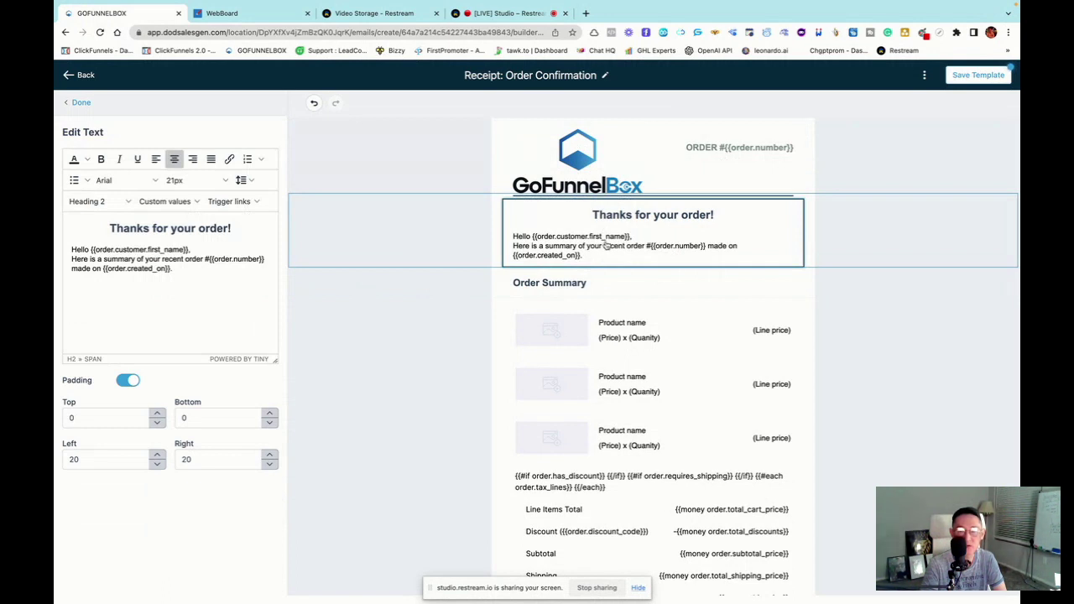
click(606, 245)
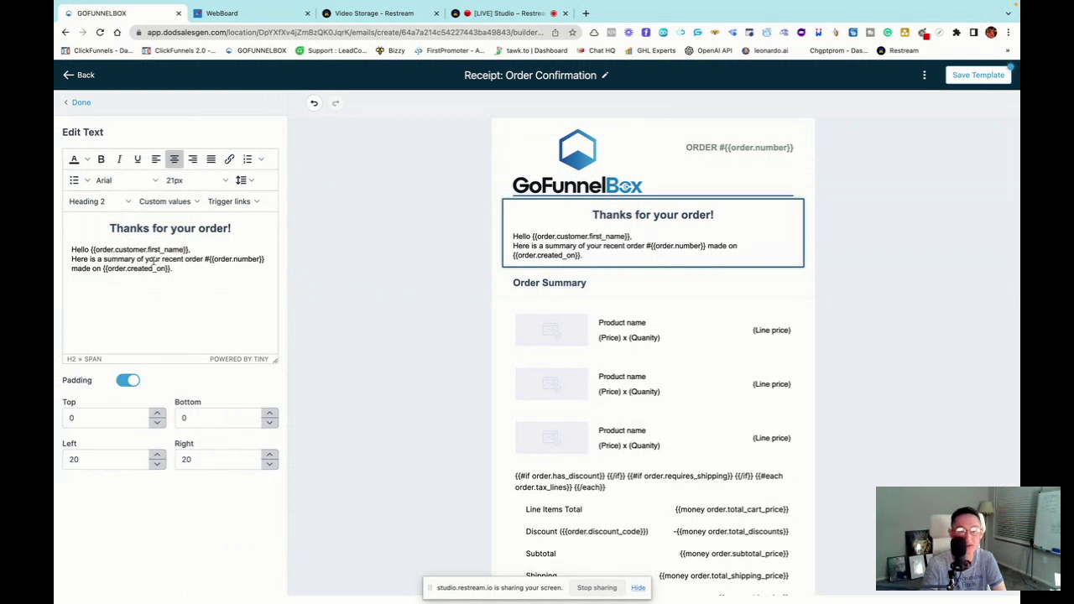
drag(174, 279, 68, 257)
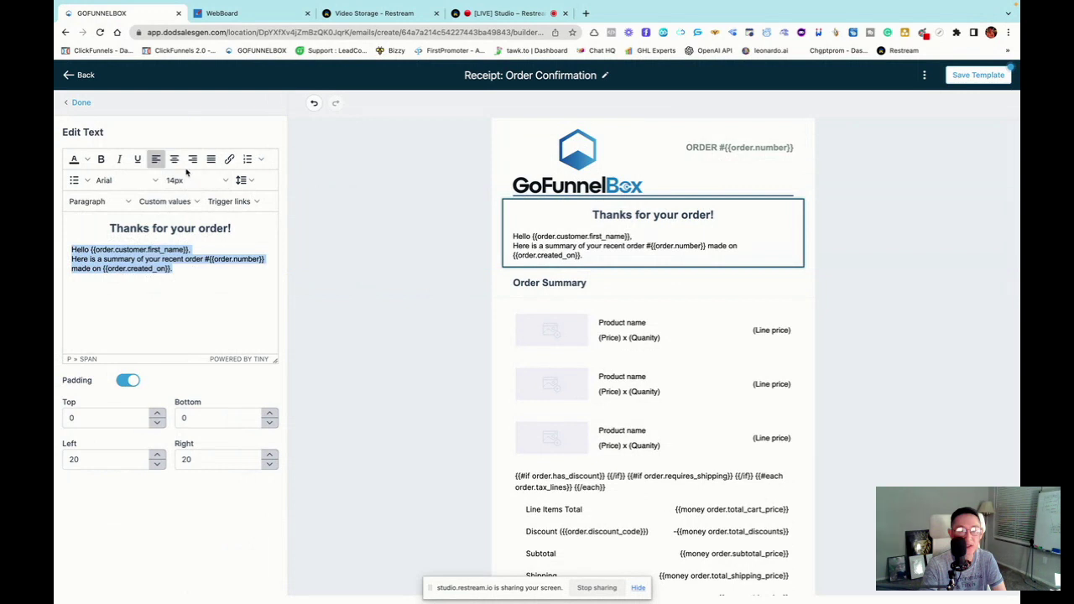
click(250, 180)
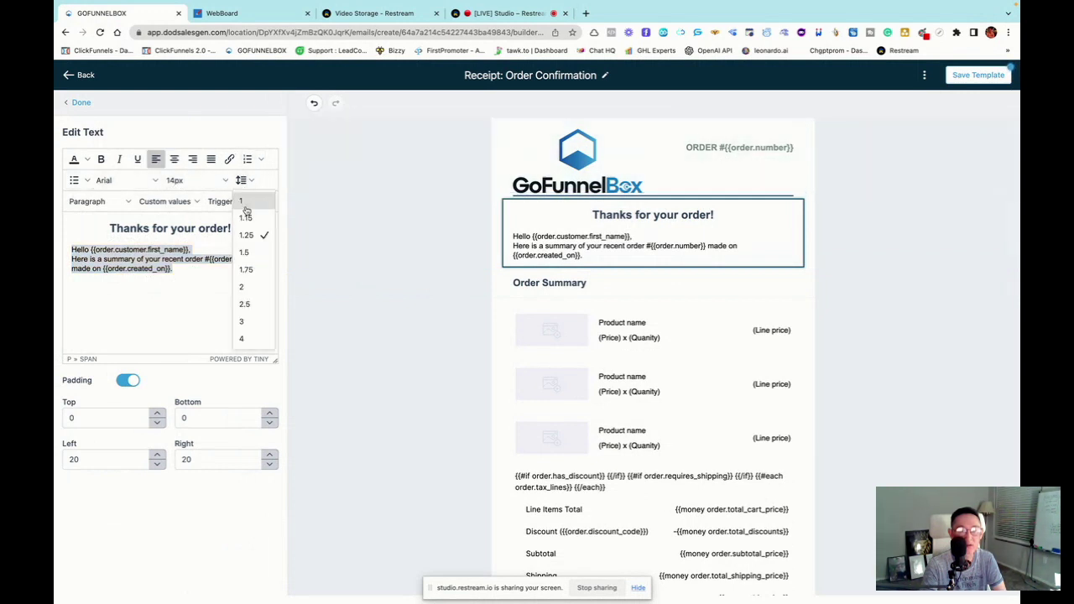
click(246, 252)
click(191, 288)
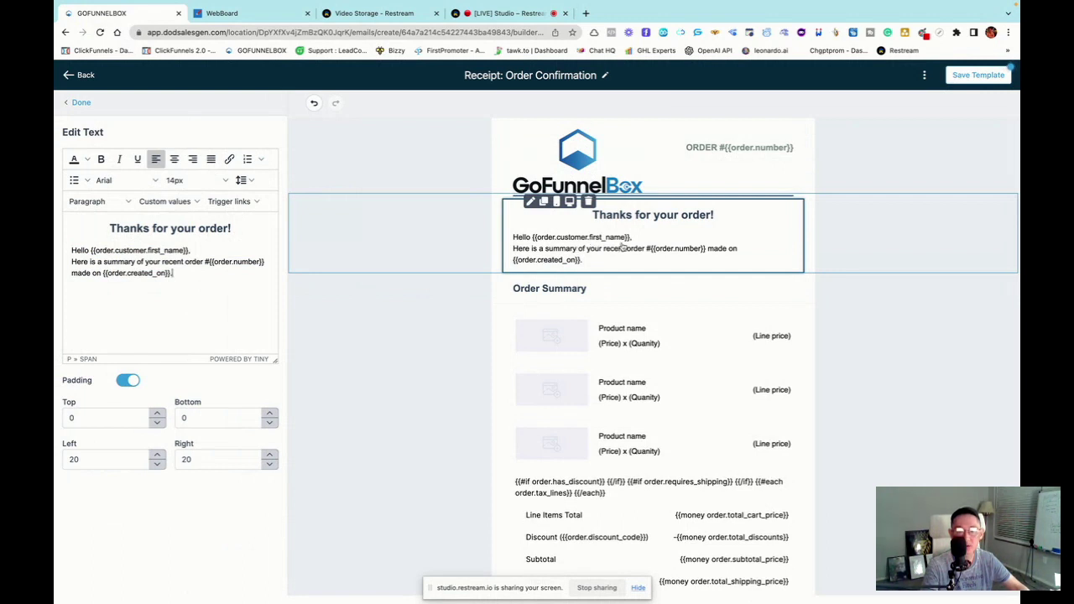
- Replace the {{order.customer.first_name}} placeholder after "Hello" with the receipt customer's First Name custom value
drag(188, 250, 98, 250)
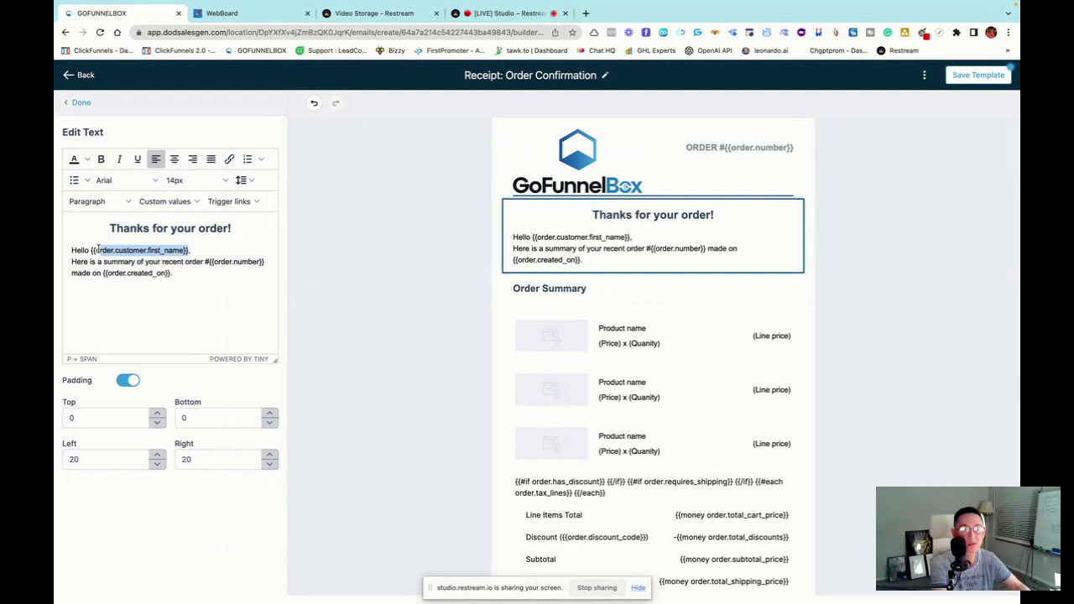
key(BackSpace)
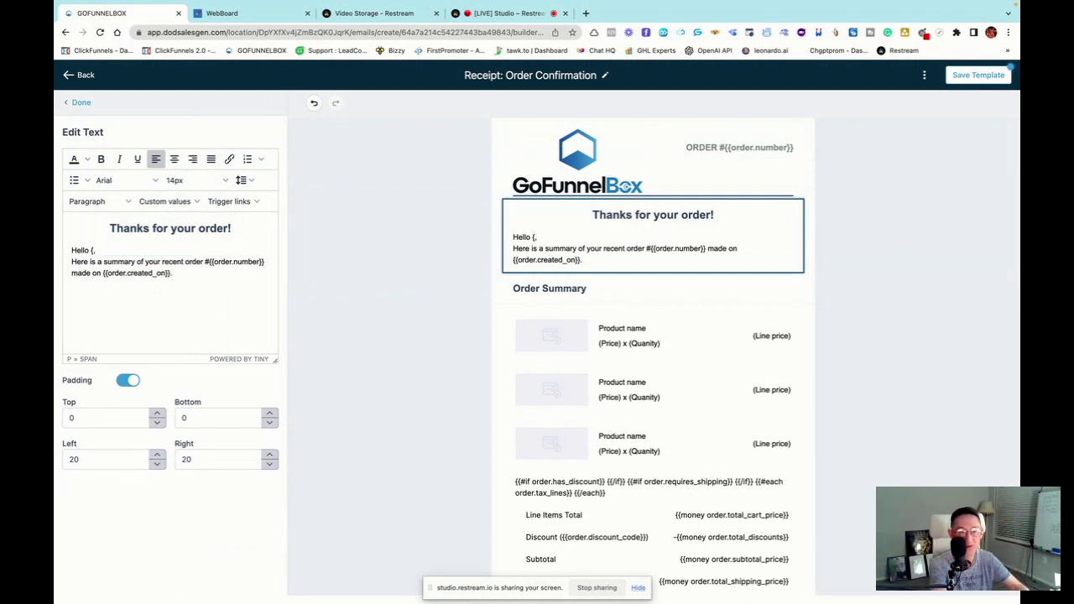
key(BackSpace)
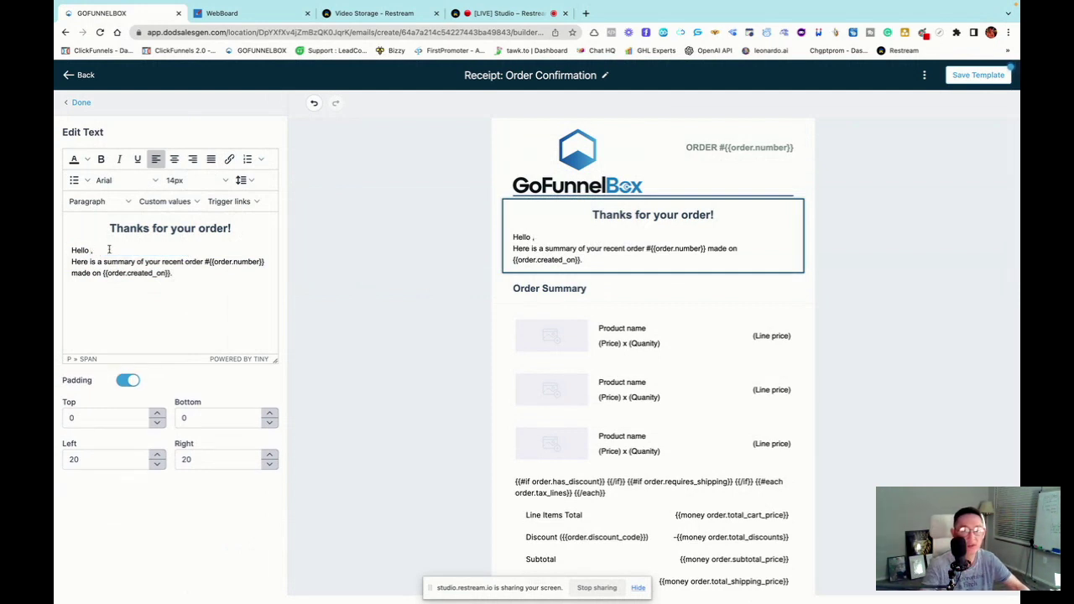
click(196, 205)
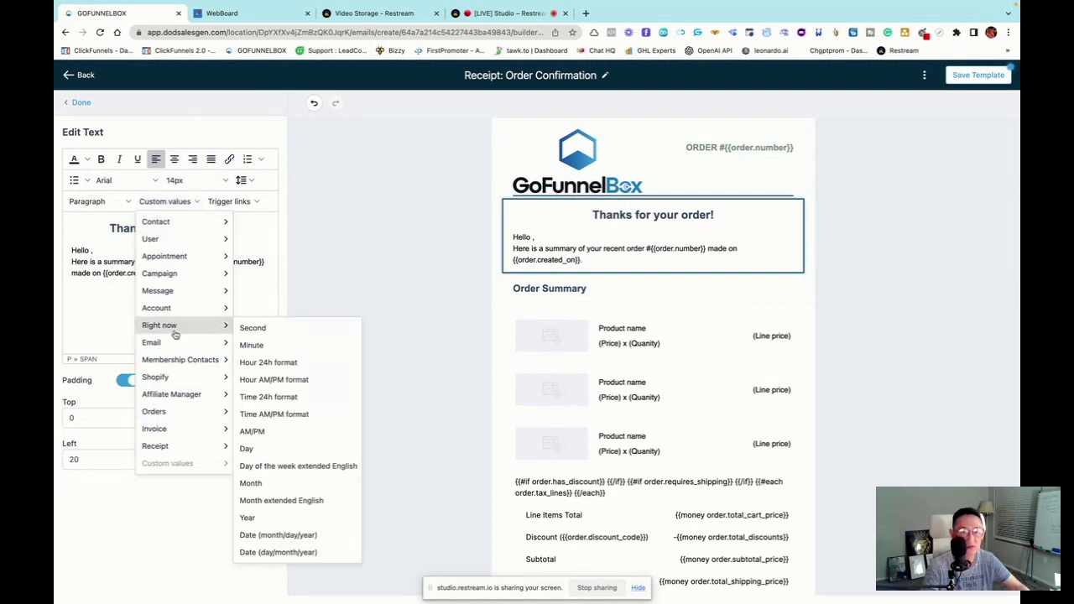
mouse_move(162, 448)
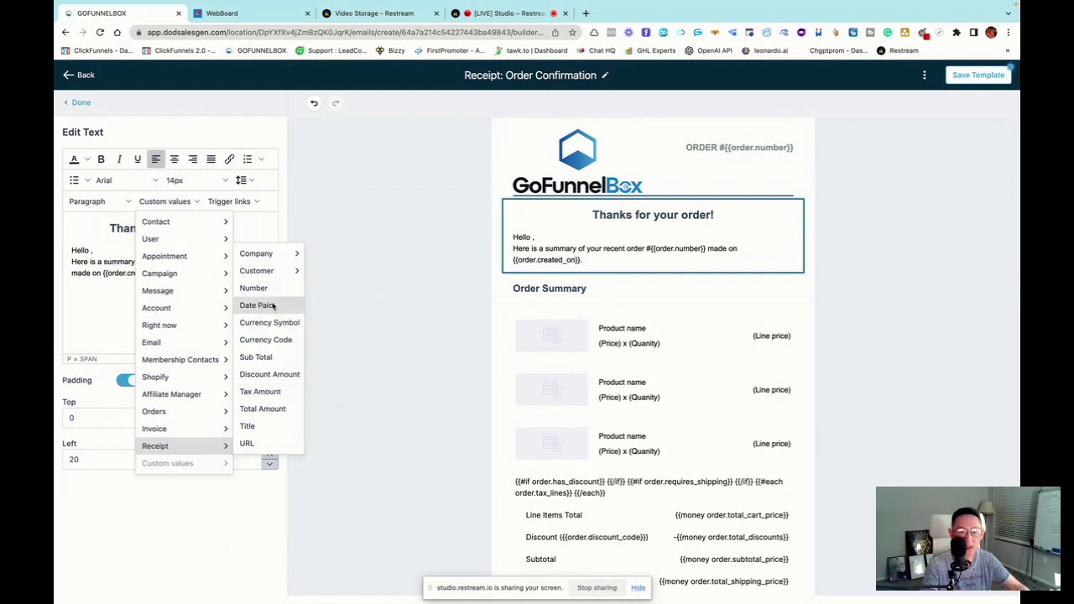
mouse_move(280, 273)
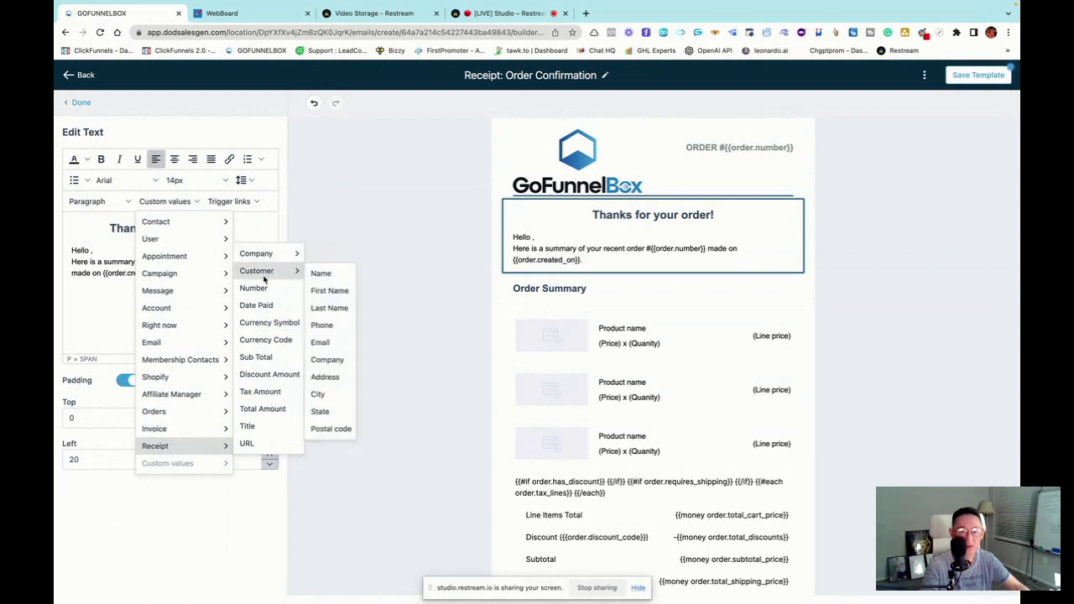
click(327, 292)
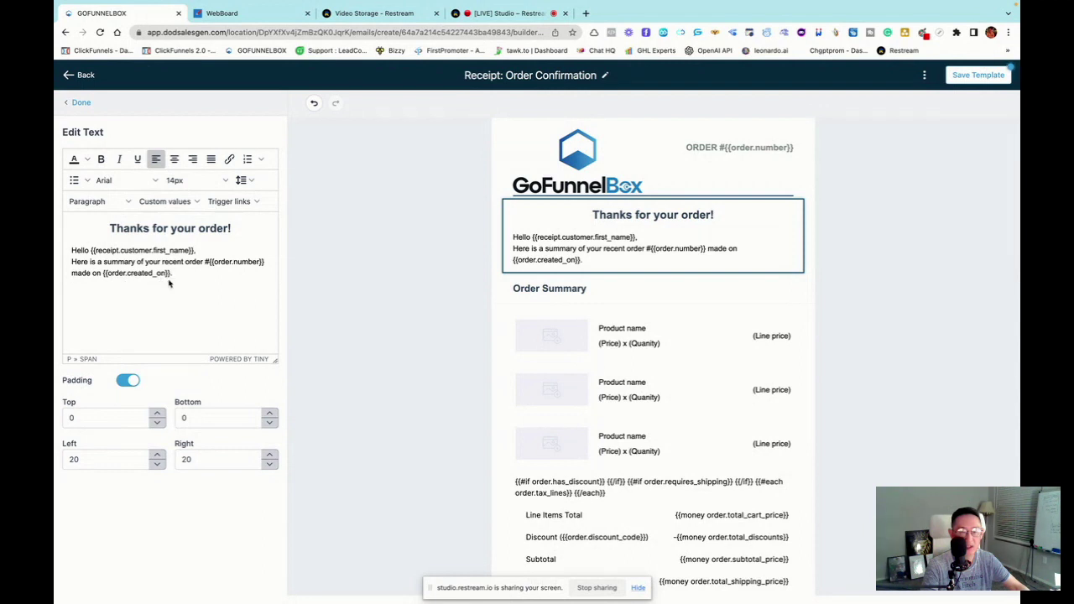
- Replace the {{order.created_on}} placeholder after "made on" with the receipt's Date Paid custom value
drag(171, 274, 125, 273)
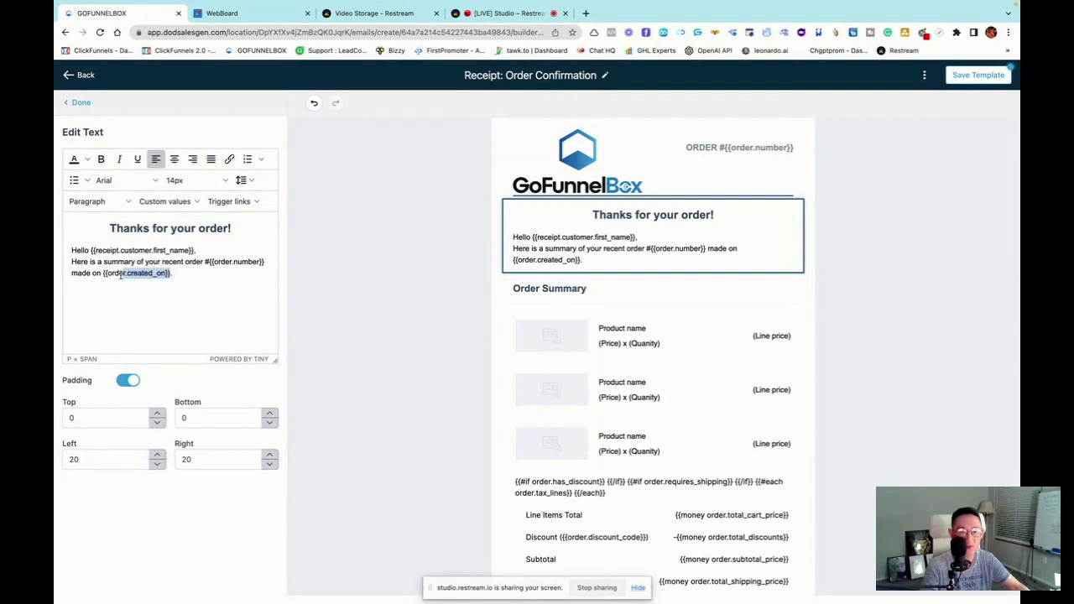
key(BackSpace)
key(BackSpace)
key(BackSpace)
key(BackSpace)
key(BackSpace)
key(BackSpace)
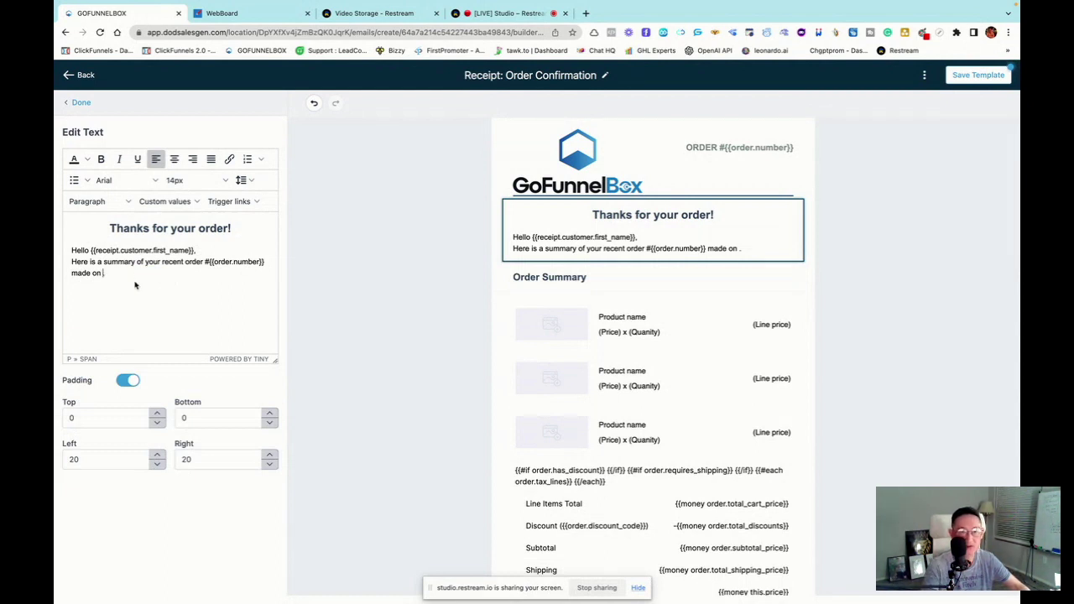
click(195, 202)
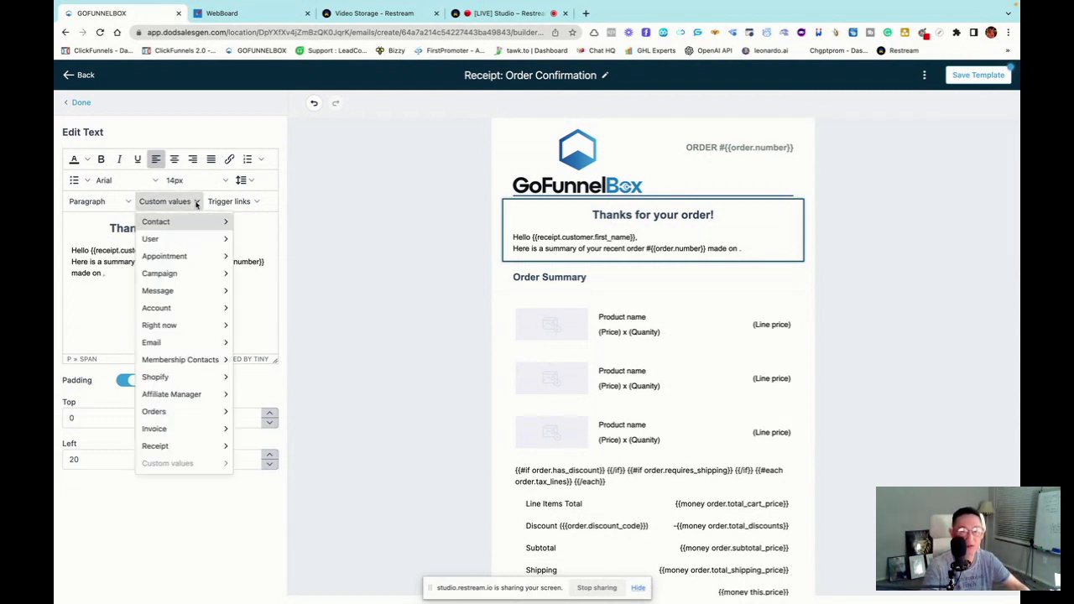
mouse_move(186, 298)
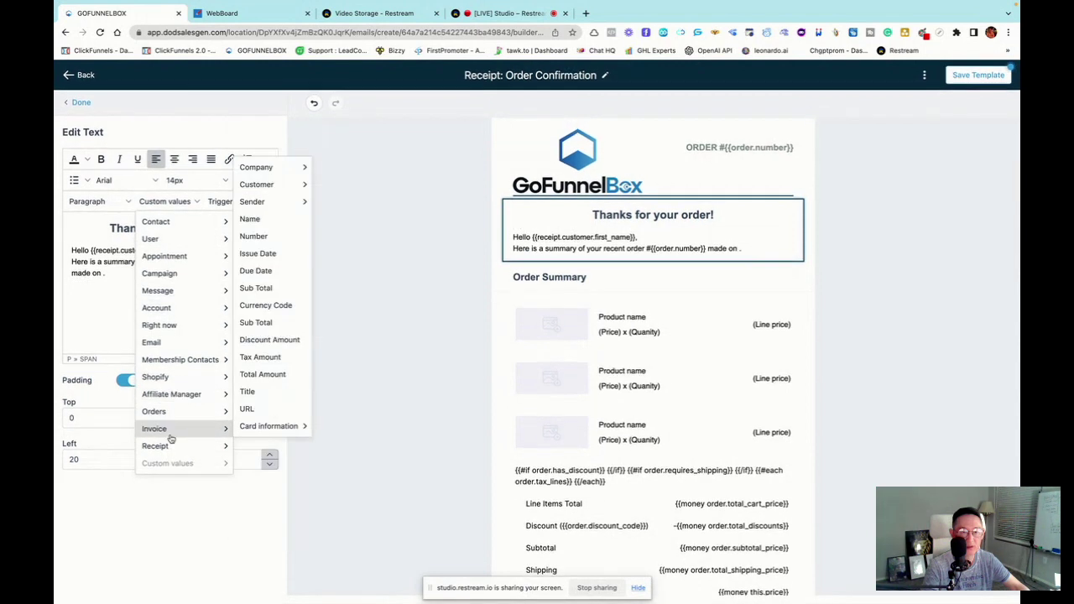
mouse_move(164, 450)
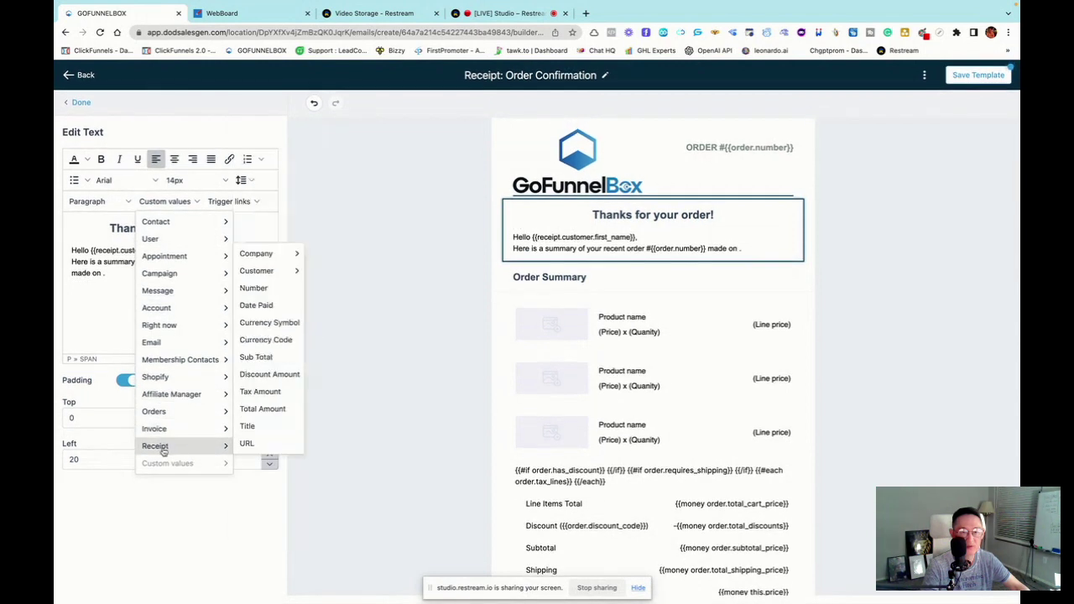
click(264, 307)
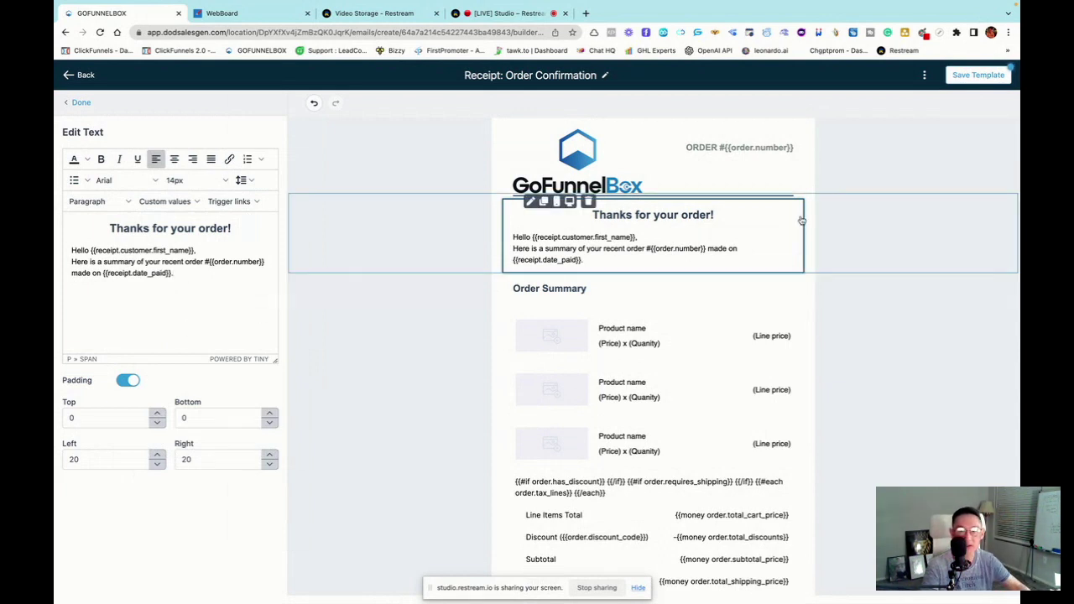
- Save the template and delete the product list block below the Order Summary heading
click(977, 75)
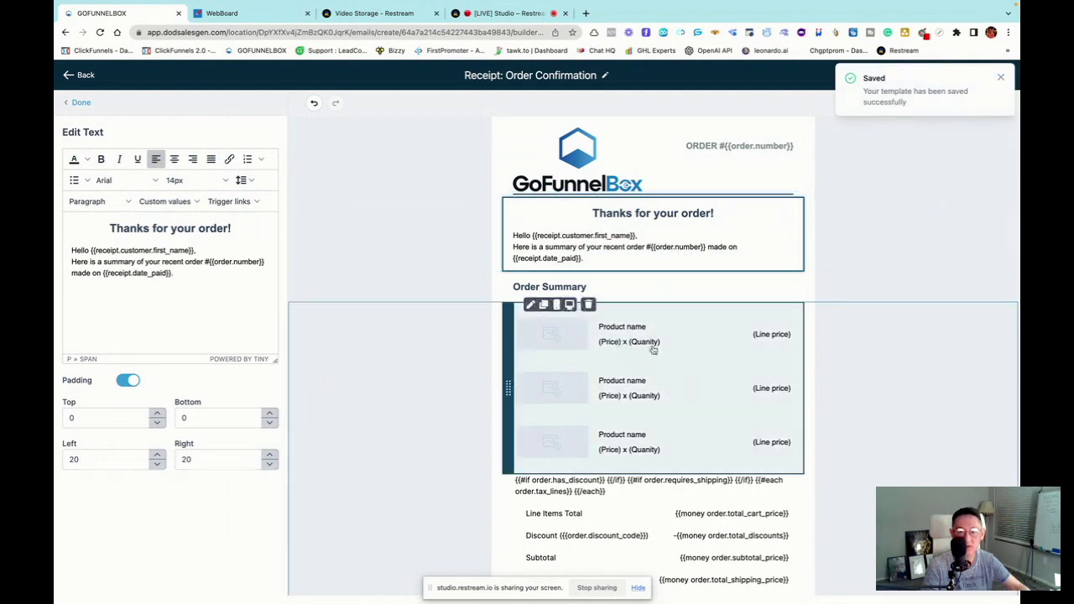
scroll(610, 347, down, 2)
scroll(619, 320, down, 5)
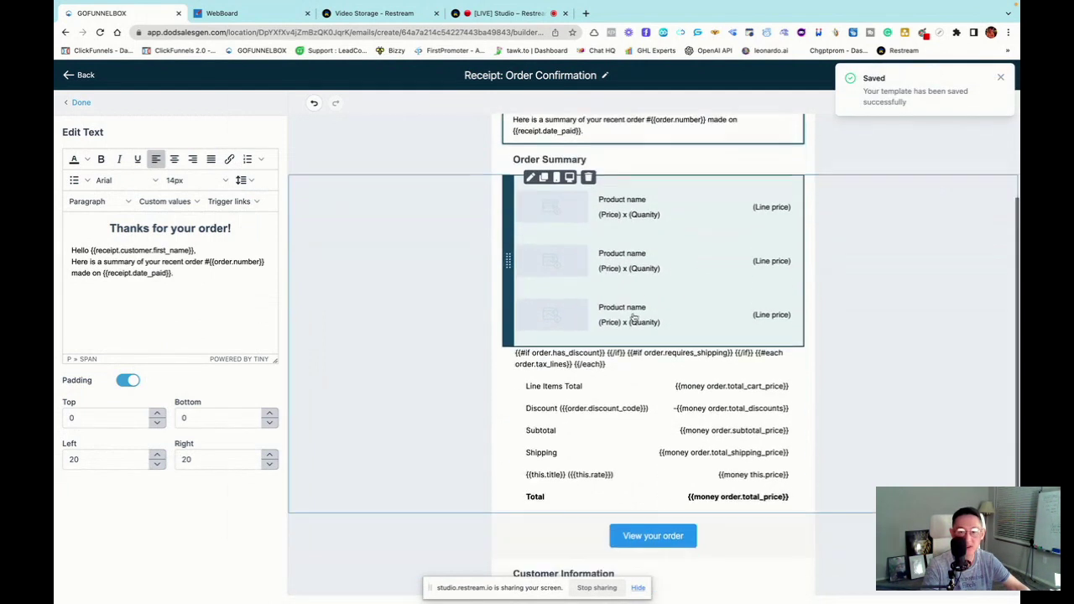
scroll(631, 306, up, 5)
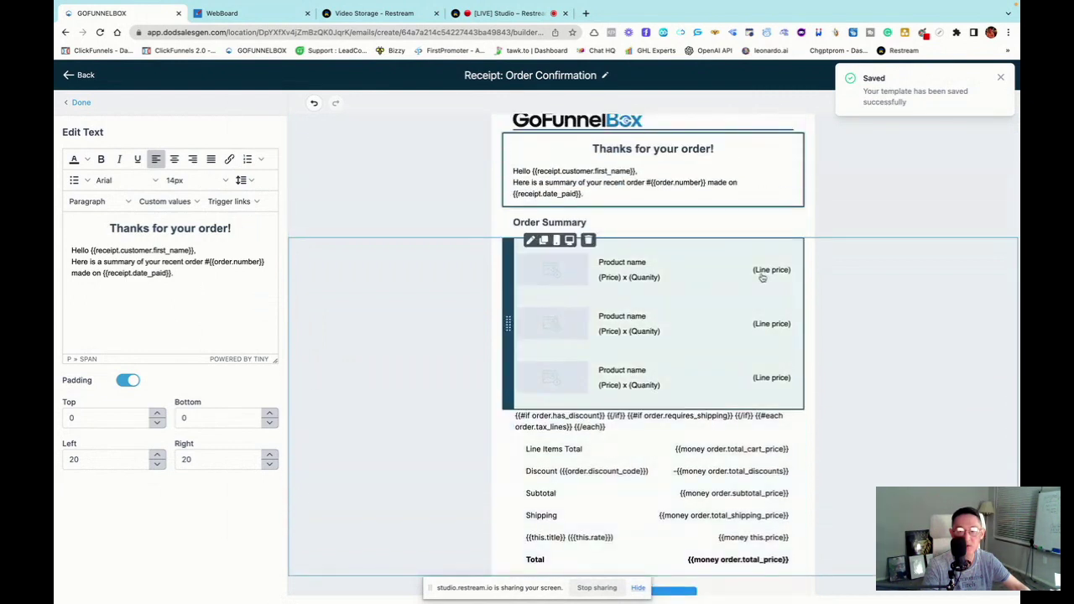
click(588, 241)
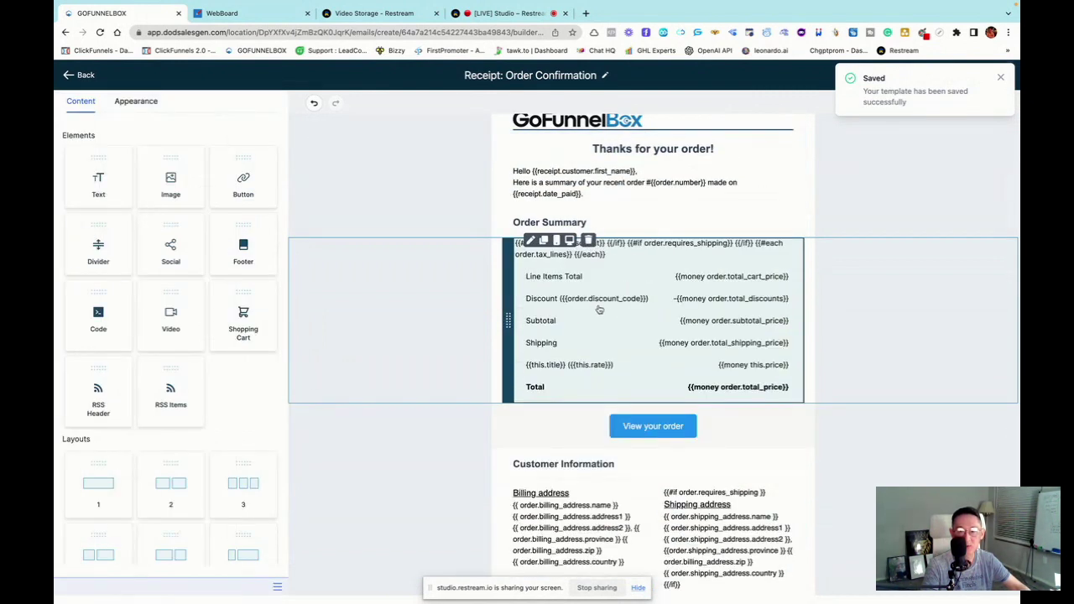
- Review the HTML code of the order totals block under Order Summary and delete that block
click(600, 310)
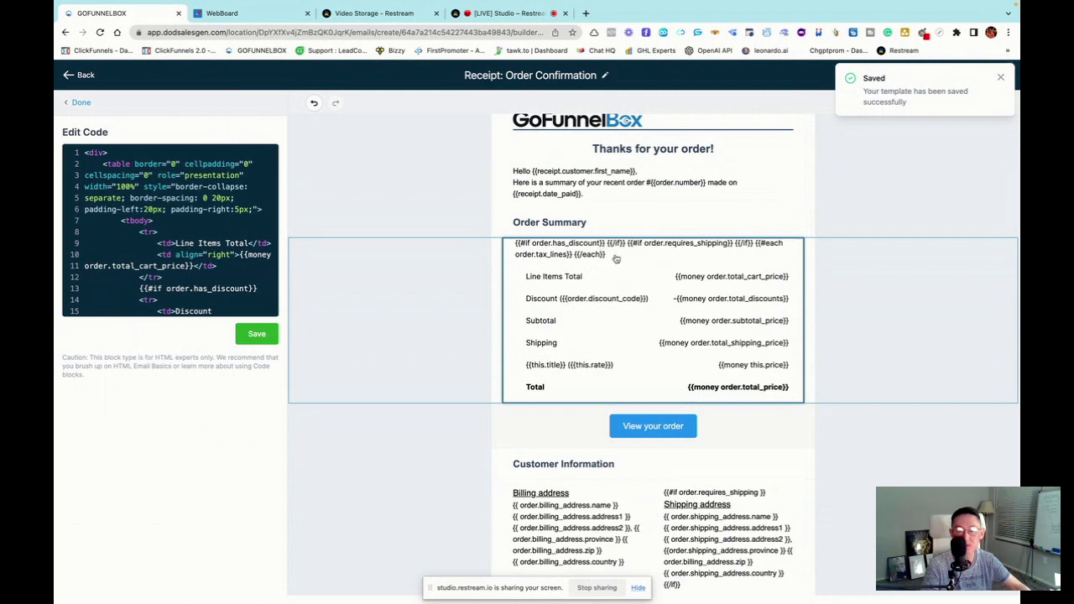
key(Escape)
click(652, 328)
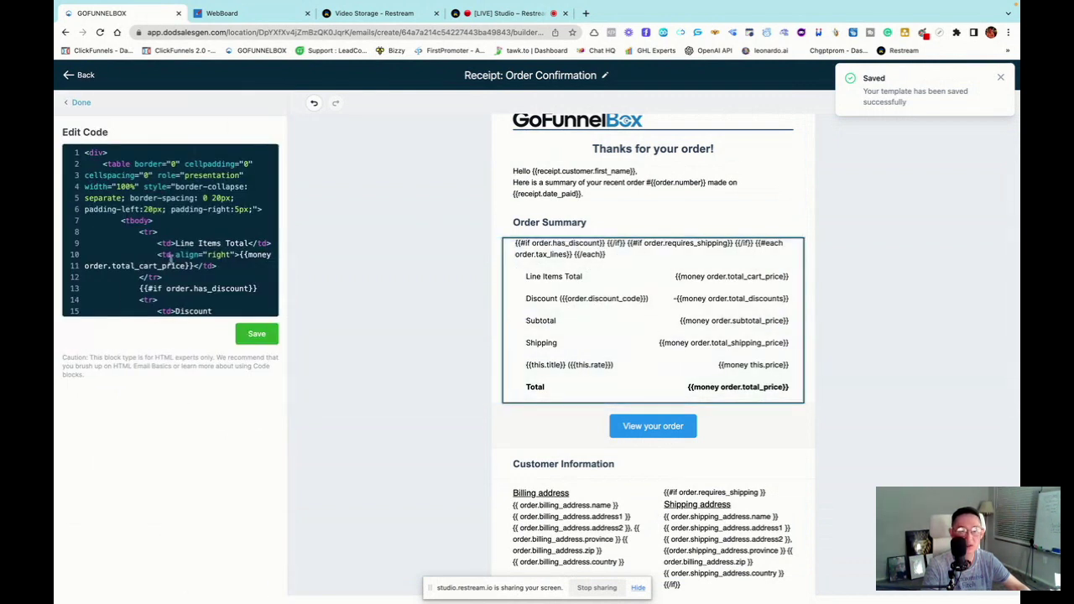
scroll(173, 259, down, 10)
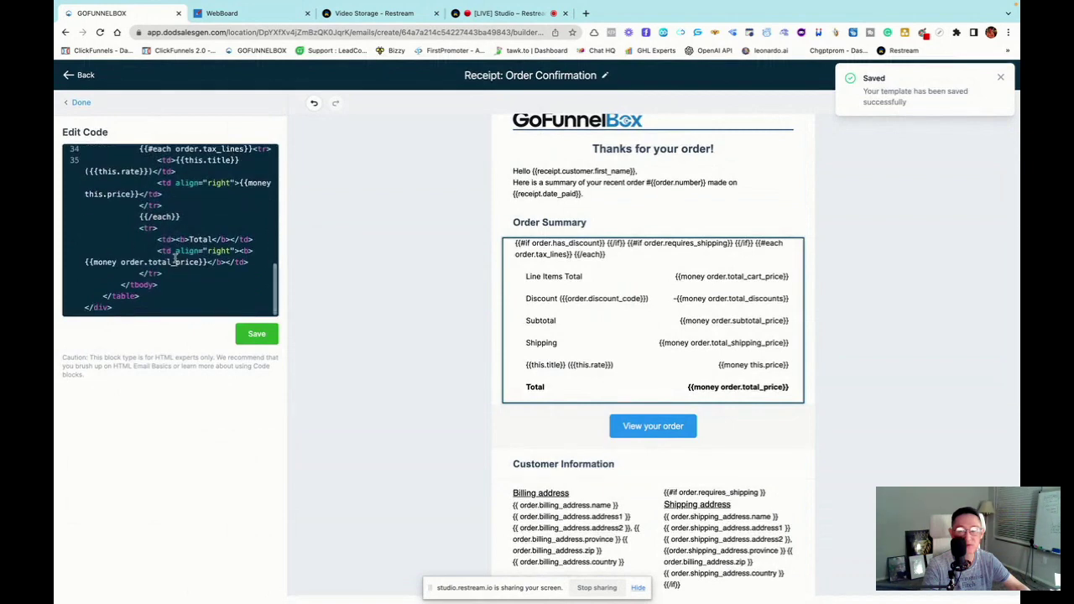
scroll(173, 259, up, 10)
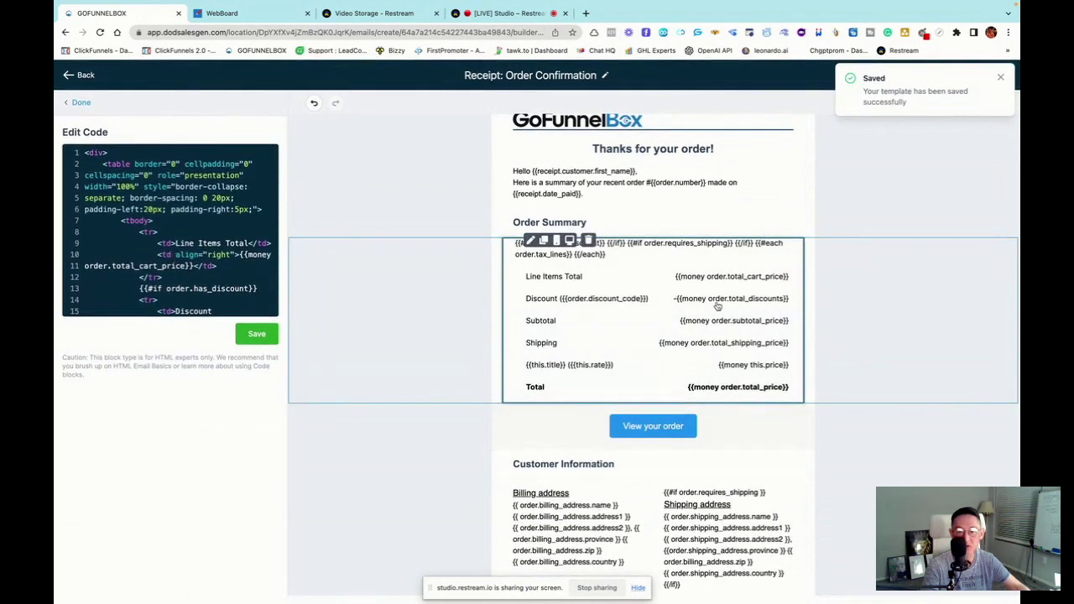
click(588, 242)
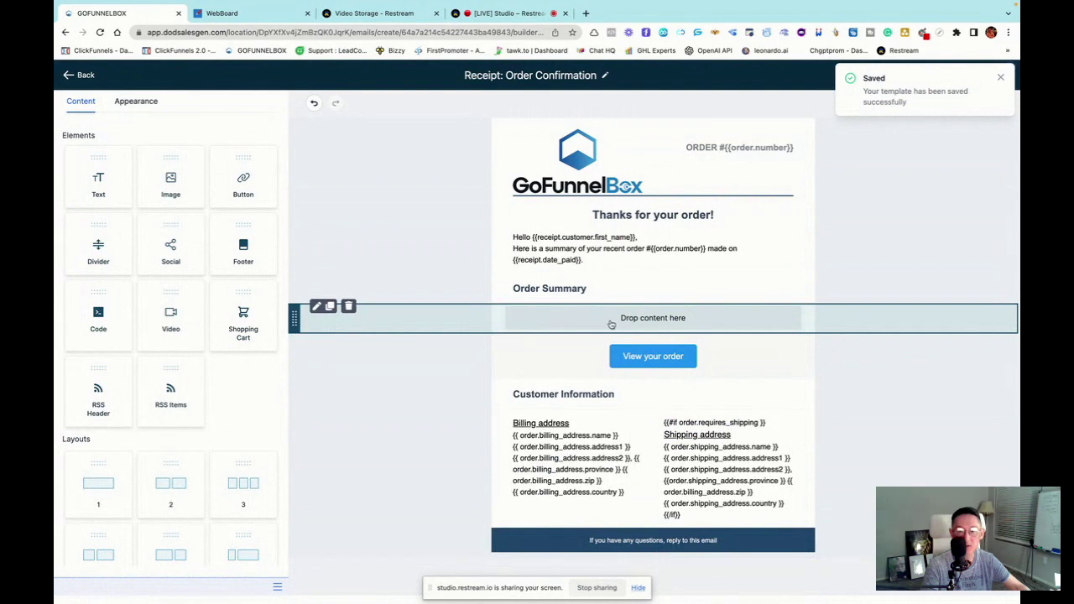
- Add a text element below the Order Summary heading and replace its placeholder heading and body with "Product Name:"
drag(97, 186, 576, 338)
click(573, 338)
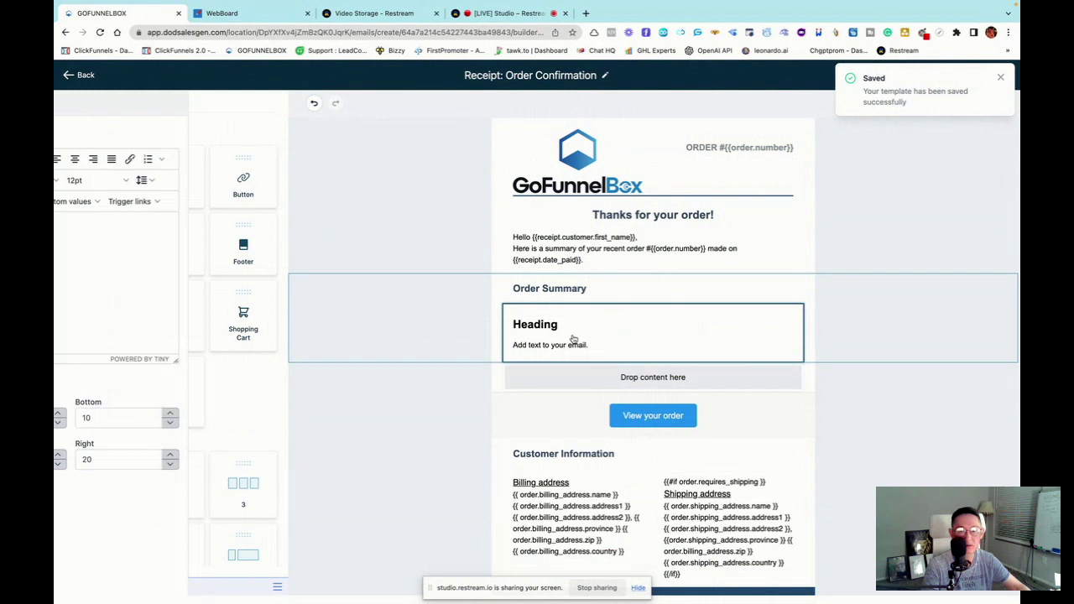
drag(131, 233, 67, 233)
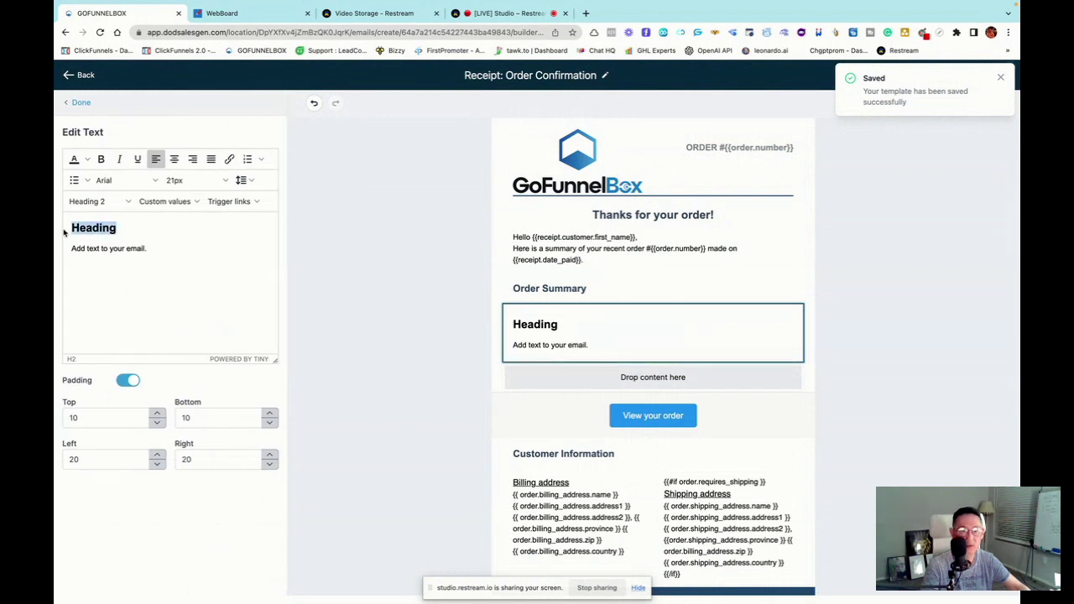
key(BackSpace)
drag(178, 250, 95, 249)
key(BackSpace)
key(BackSpace)
key(BackSpace)
key(BackSpace)
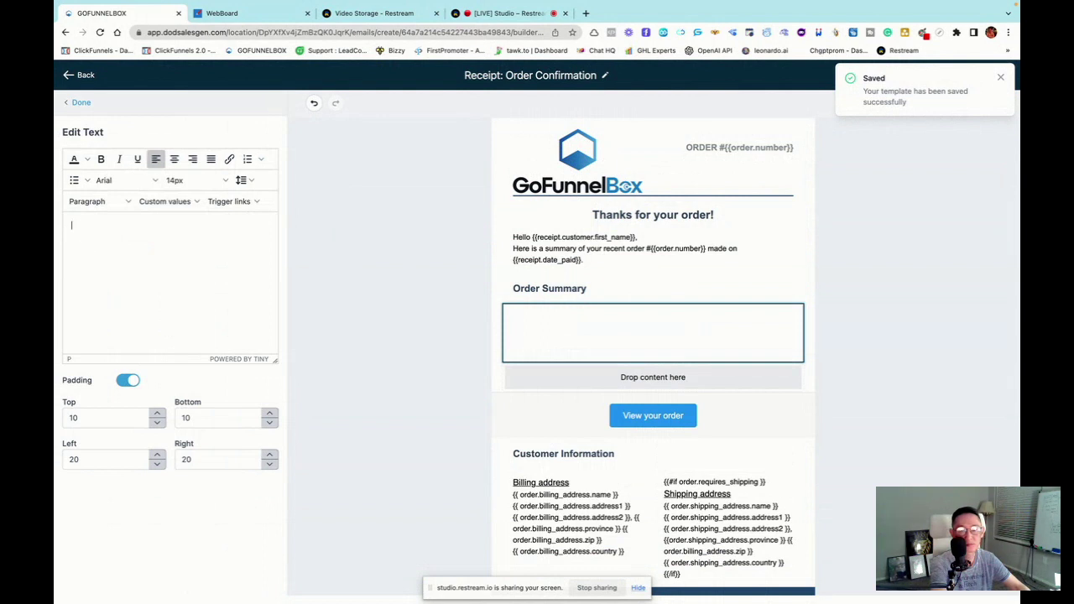
text(Produc)
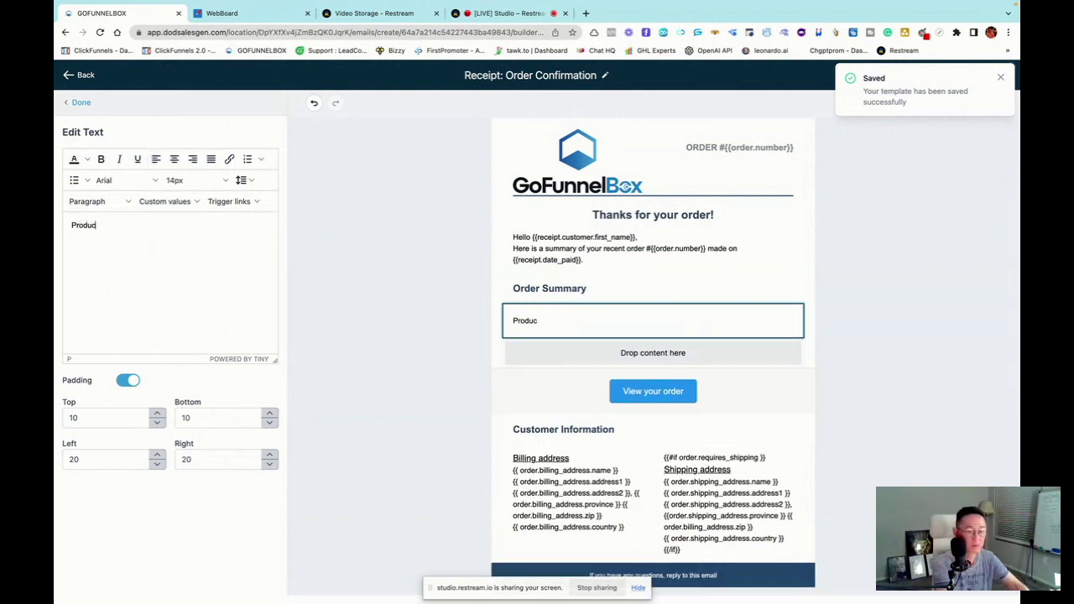
text(r Name:)
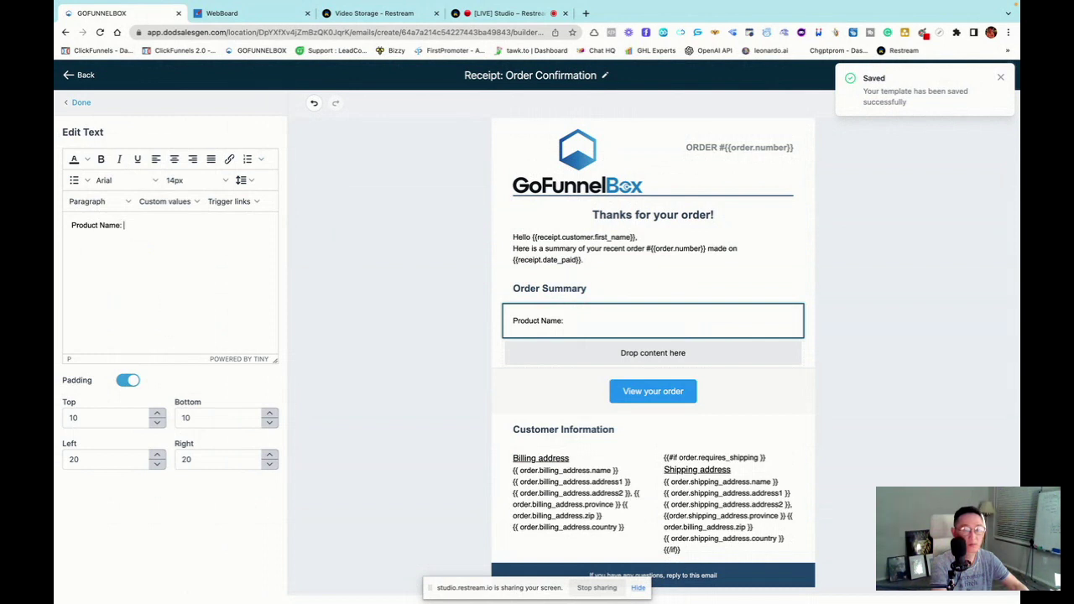
click(192, 201)
mouse_move(184, 240)
mouse_move(153, 445)
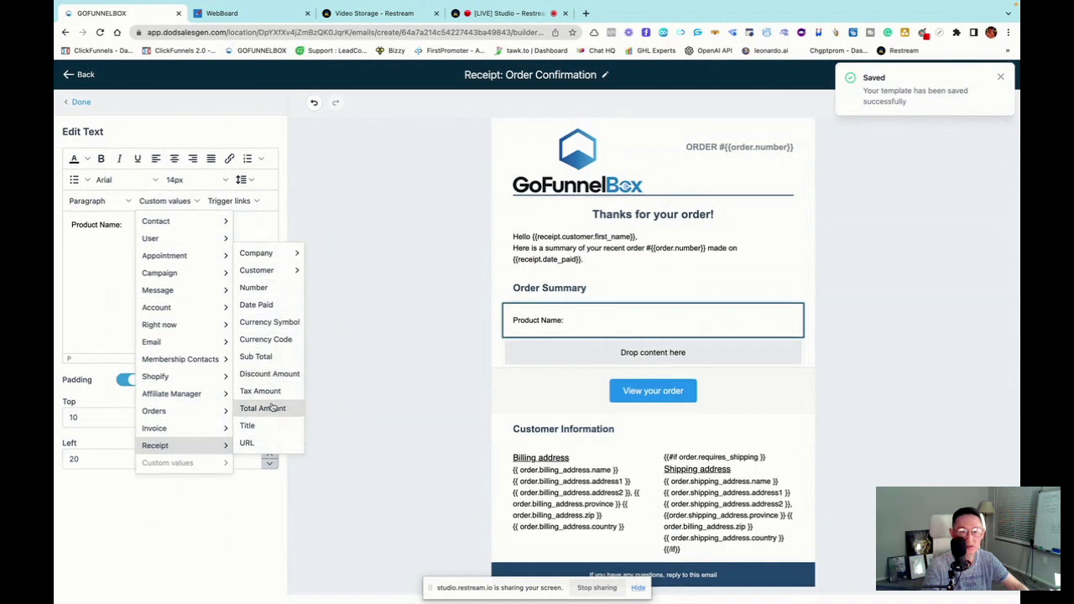
click(256, 427)
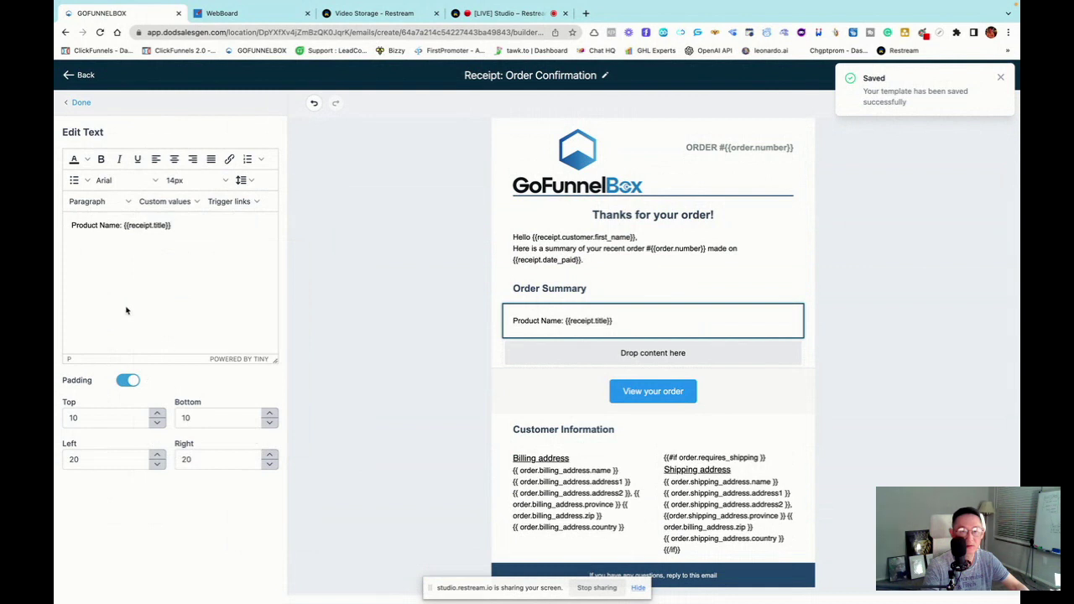
key(BackSpace)
key(BackSpace)
key(BackSpace)
key(BackSpace)
key(BackSpace)
key(BackSpace)
key(BackSpace)
key(BackSpace)
key(BackSpace)
key(BackSpace)
key(BackSpace)
key(BackSpace)
key(BackSpace)
key(BackSpace)
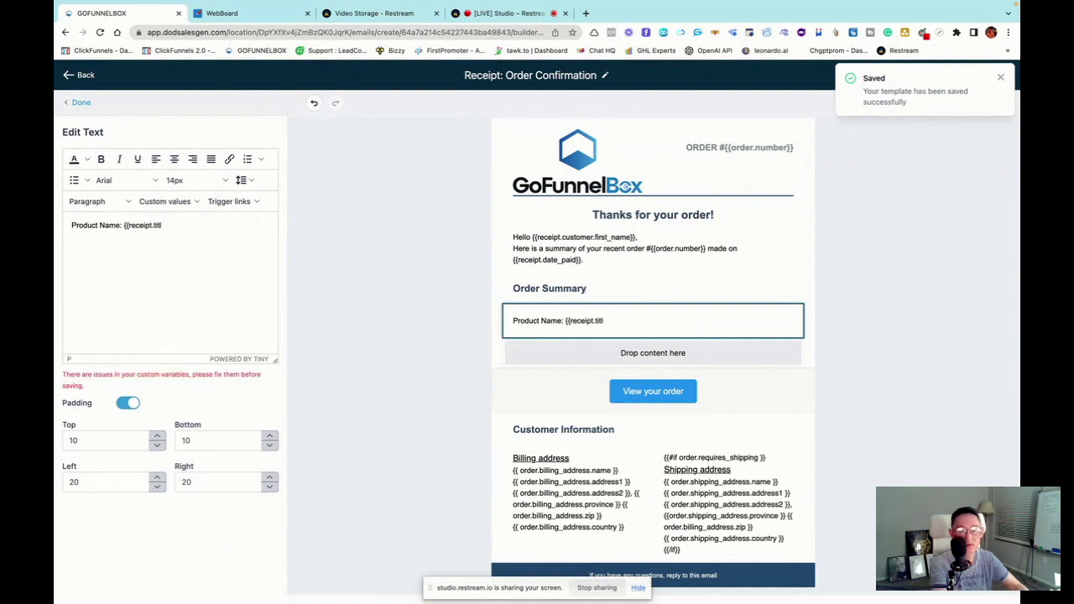
key(BackSpace)
key(BackSpace)
key(BackSpace)
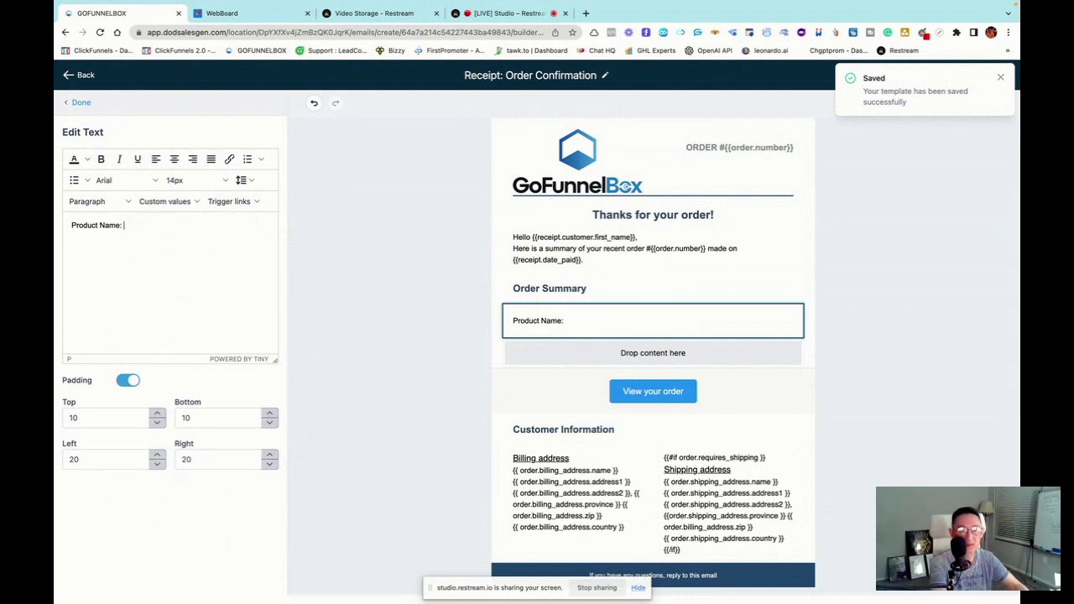
- Insert the Orders Source custom value after "Product Name:"
click(194, 205)
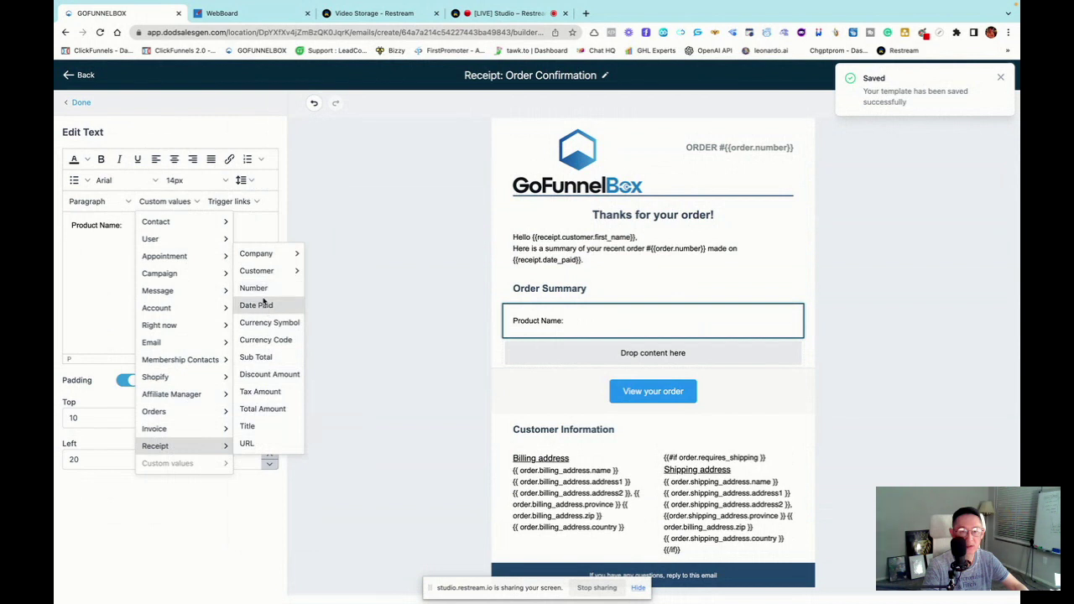
mouse_move(265, 280)
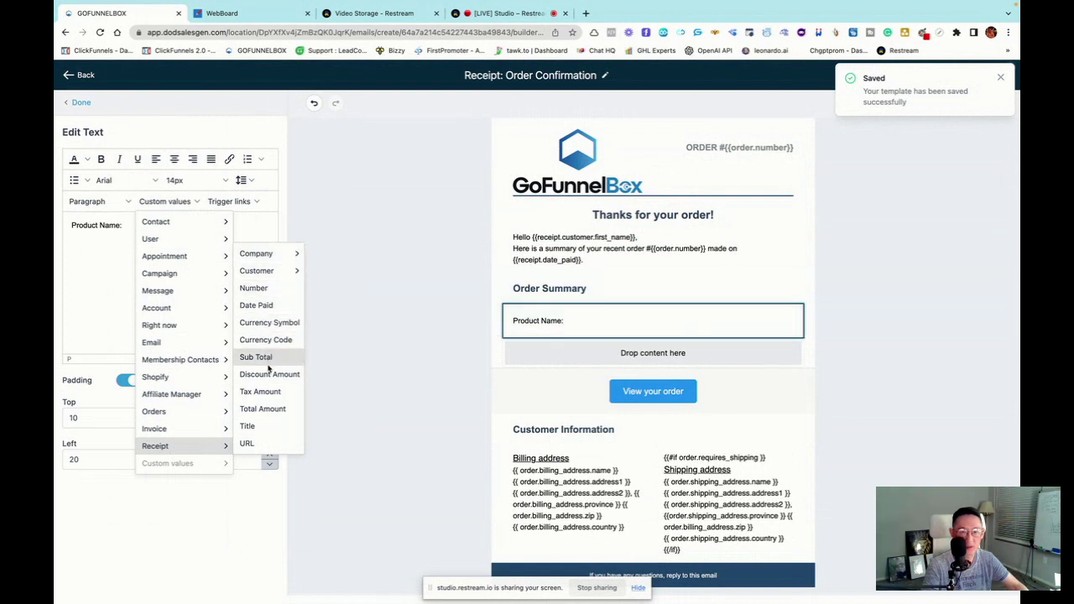
mouse_move(211, 323)
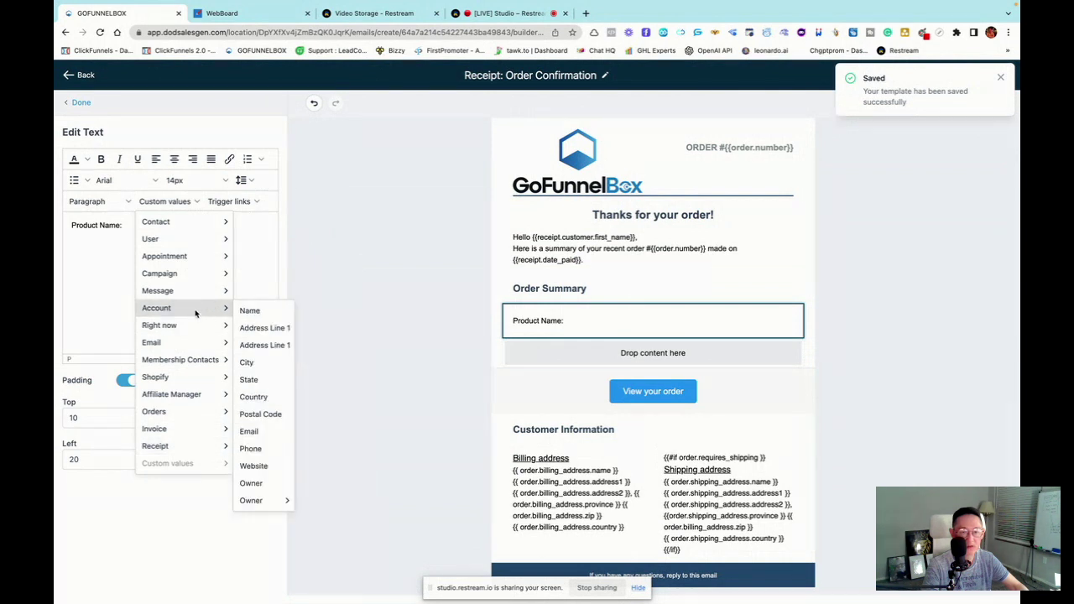
mouse_move(183, 343)
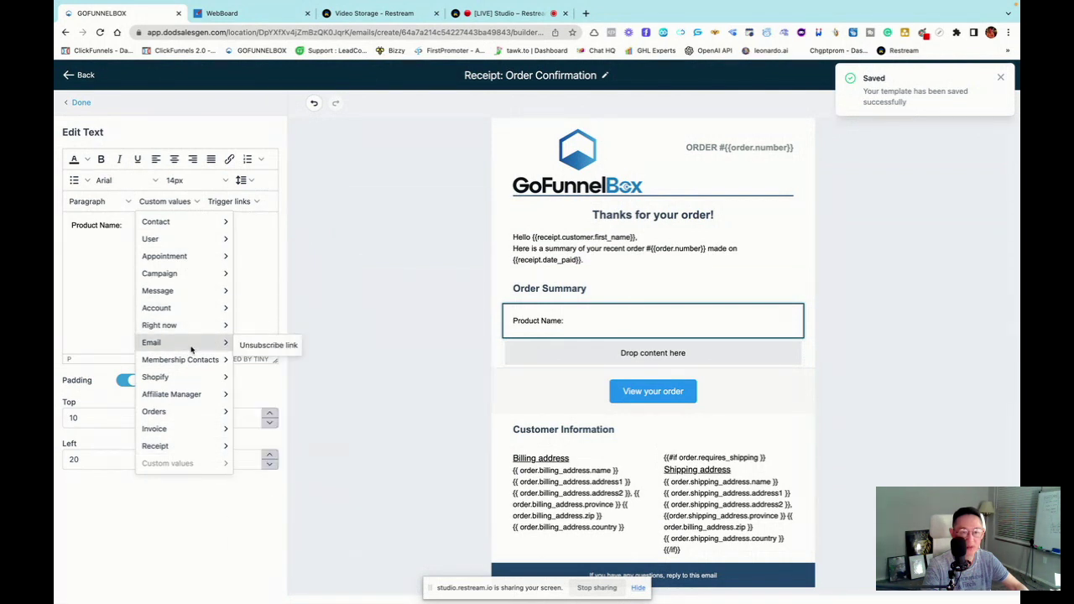
mouse_move(177, 412)
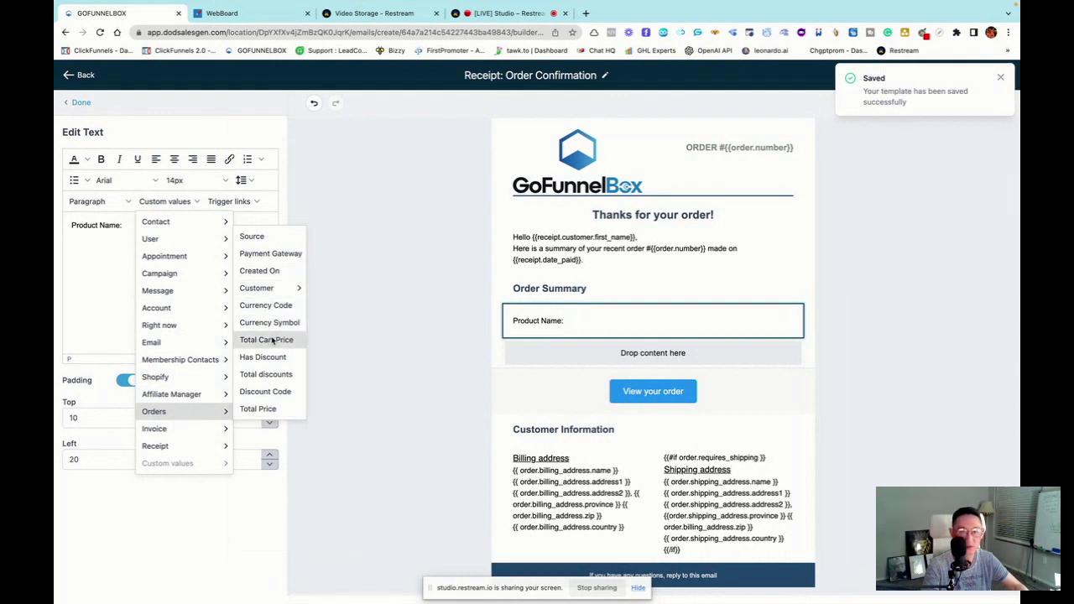
click(251, 238)
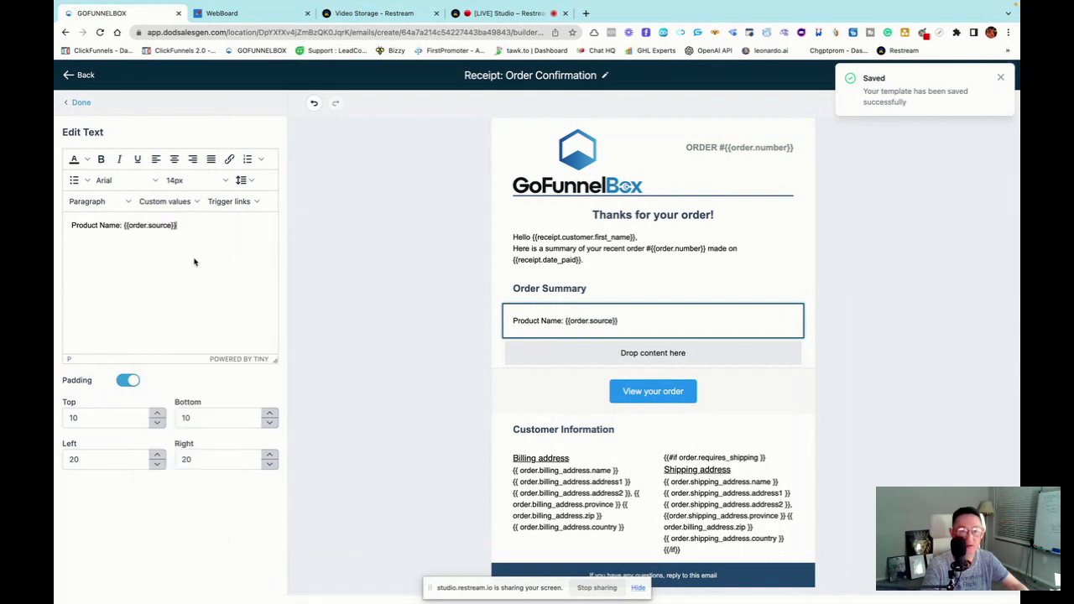
- Add a "Subtotal:" line below the product name, followed by the receipt's Sub Total custom value
key(Return)
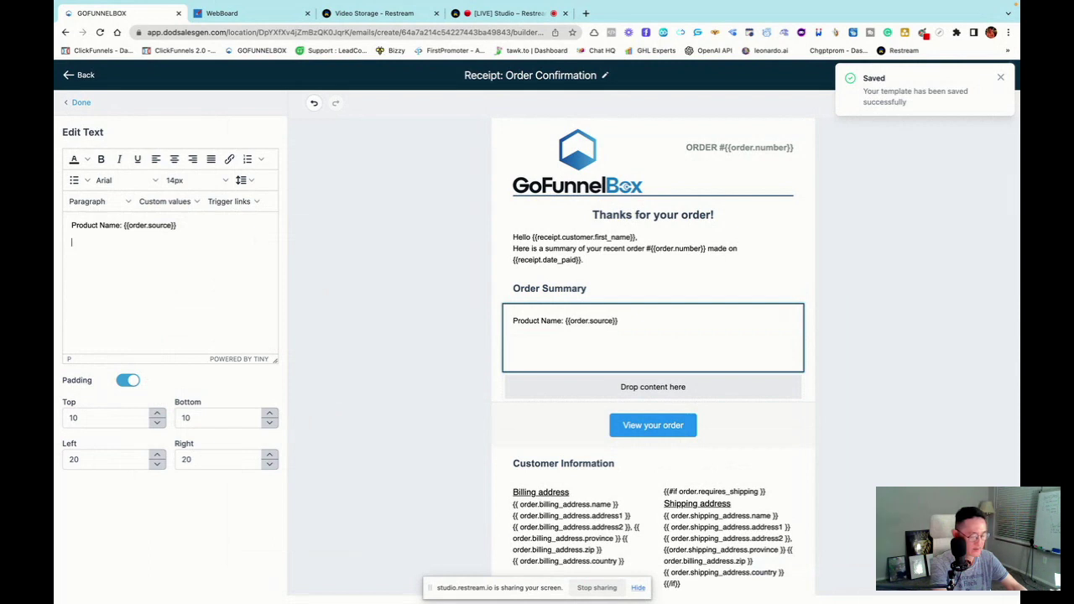
text(Sub)
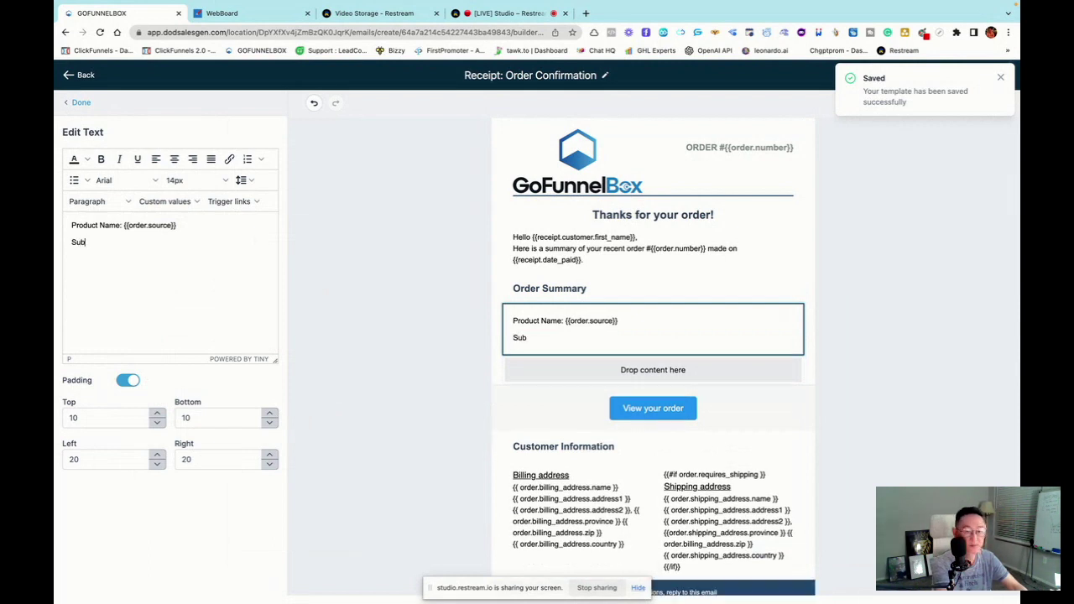
text(to)
text(total)
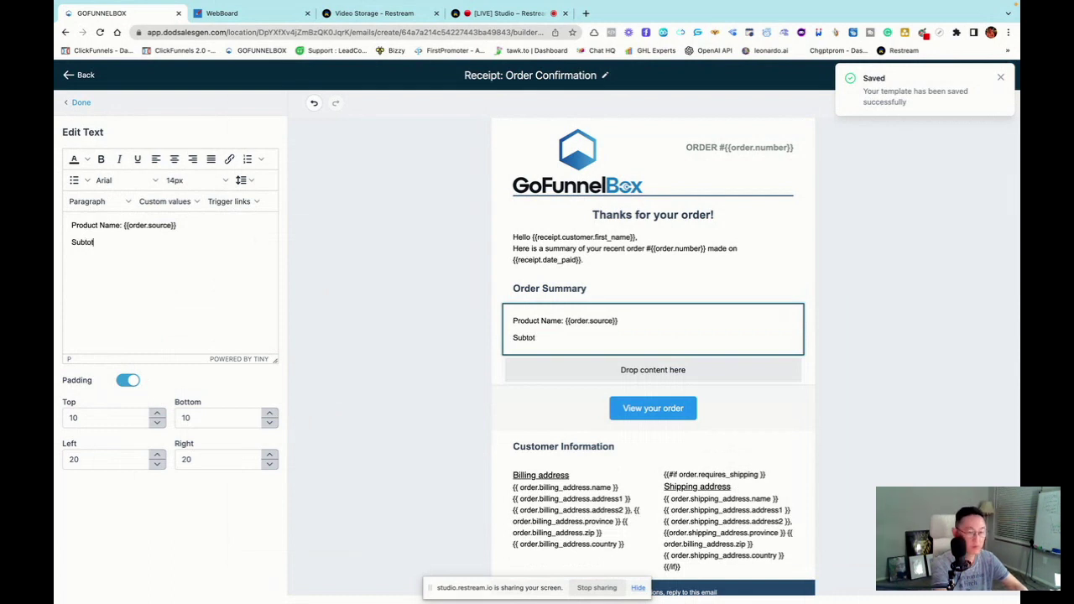
click(194, 203)
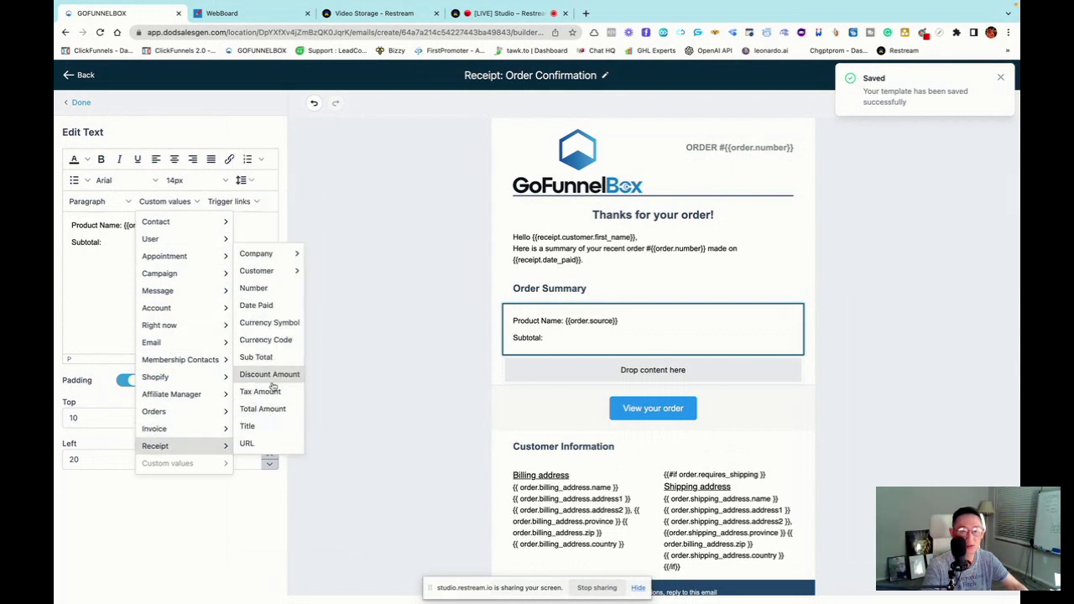
click(256, 357)
- Add a "Discount:" line below the subtotal, followed by the receipt's Discount Amount custom value
key(Return)
text(Discount:)
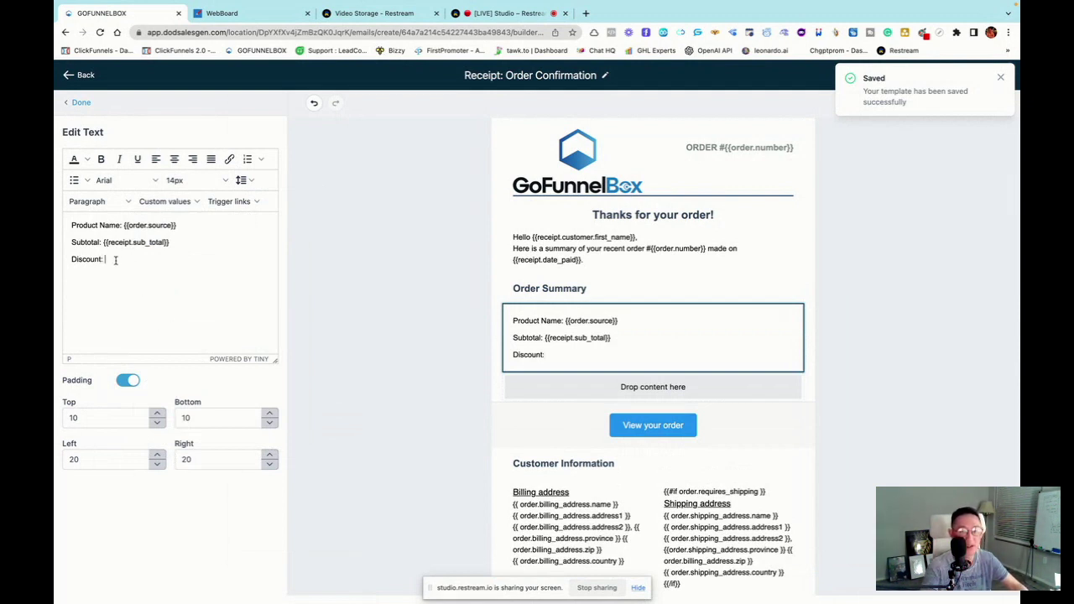
click(195, 202)
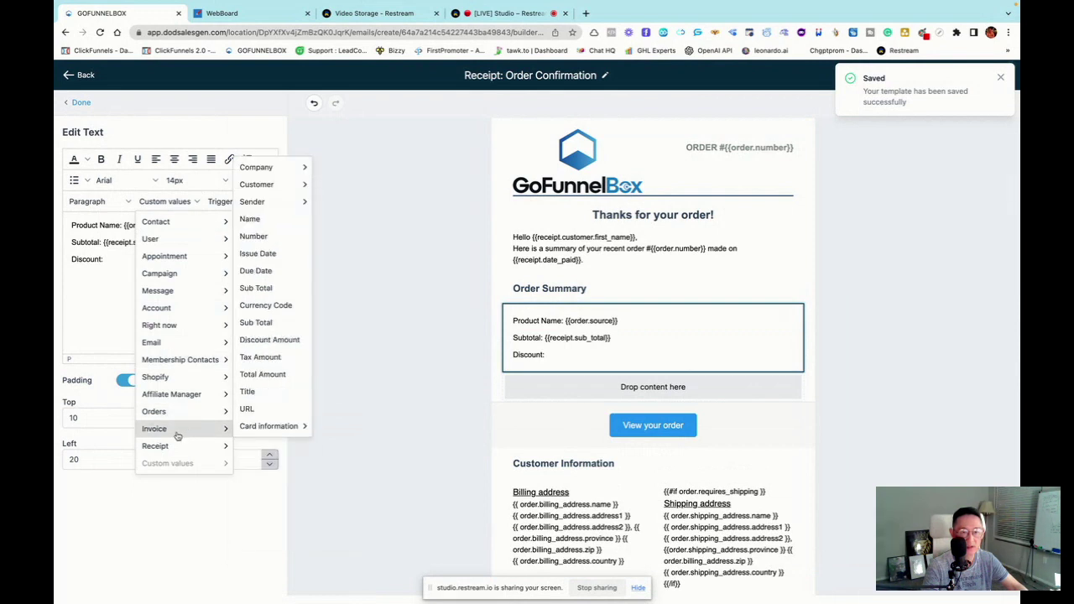
mouse_move(178, 445)
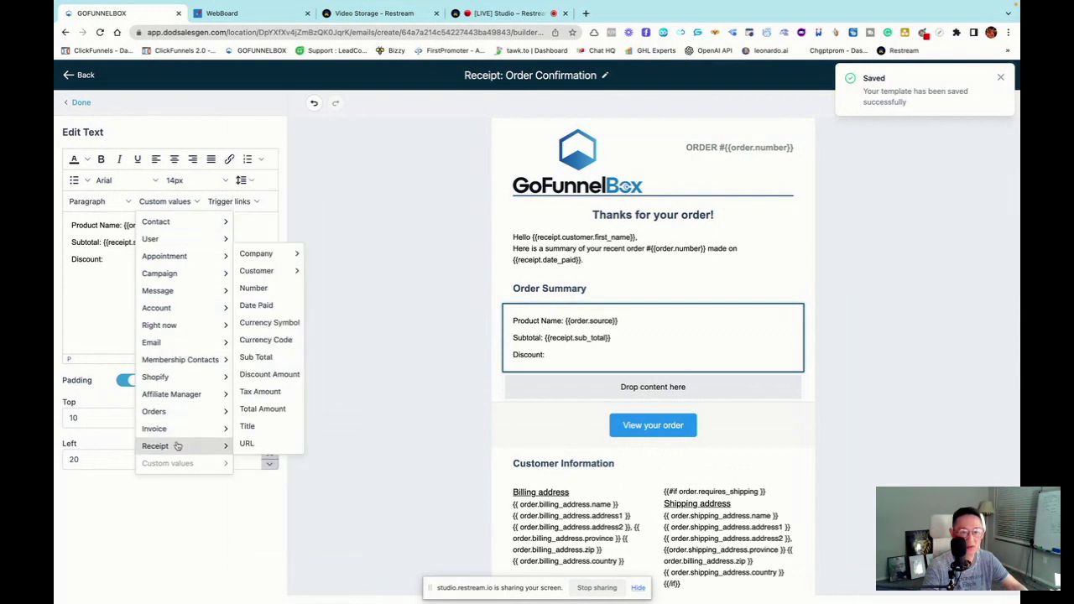
click(277, 375)
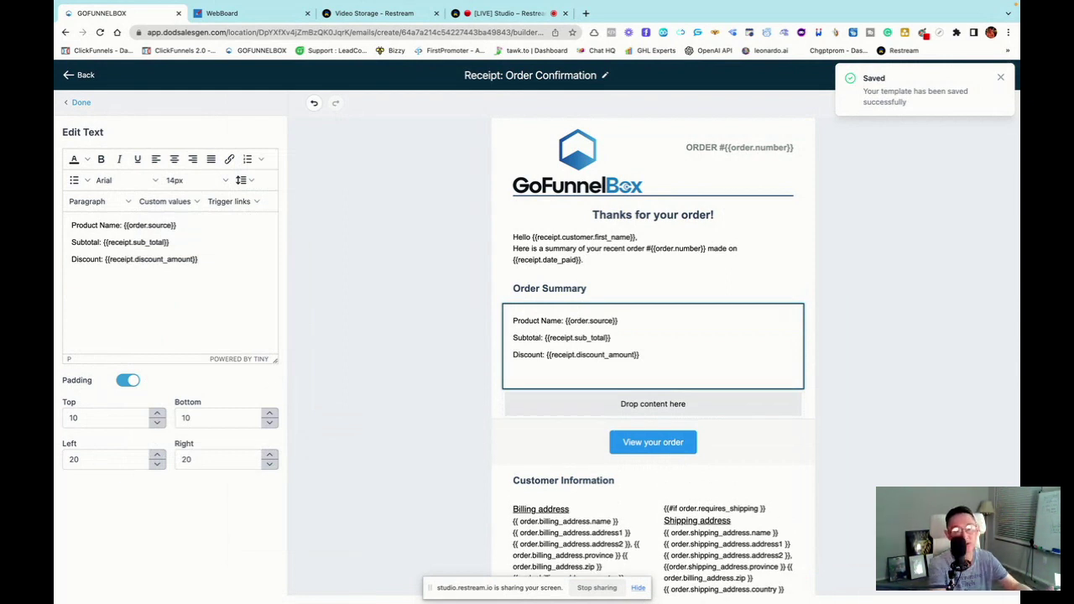
- Add a "Total Amount:" line below the Discount line in the order summary text
key(Return)
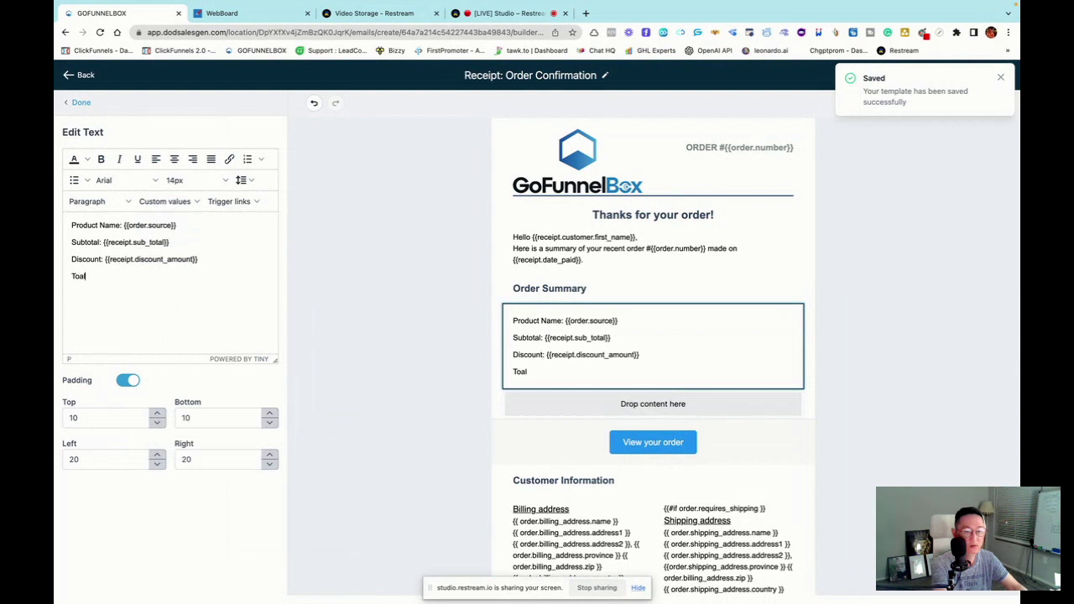
key(BackSpace)
text(Amount:)
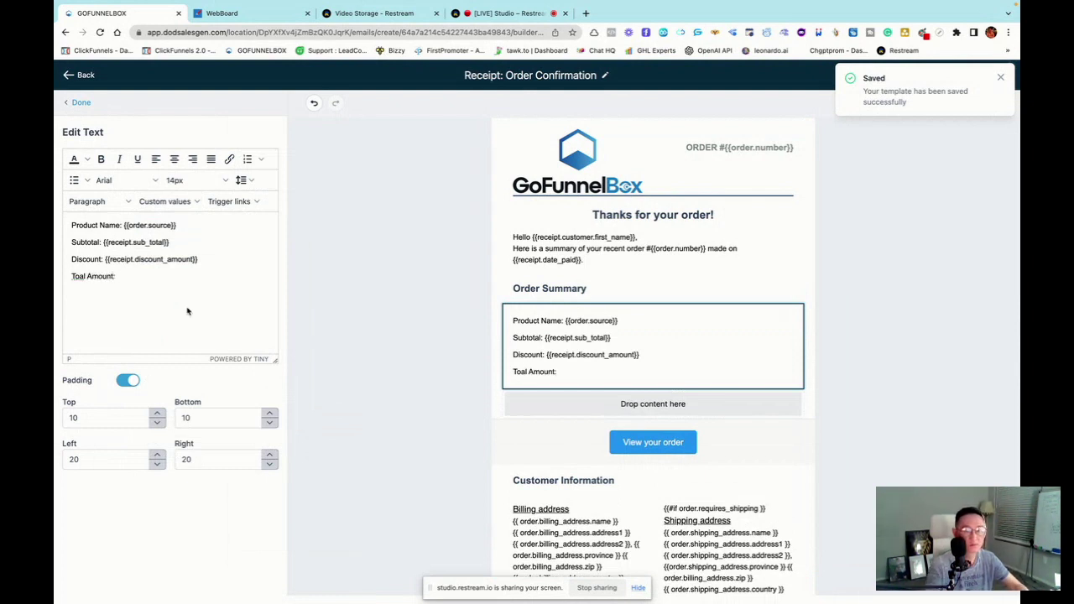
click(84, 276)
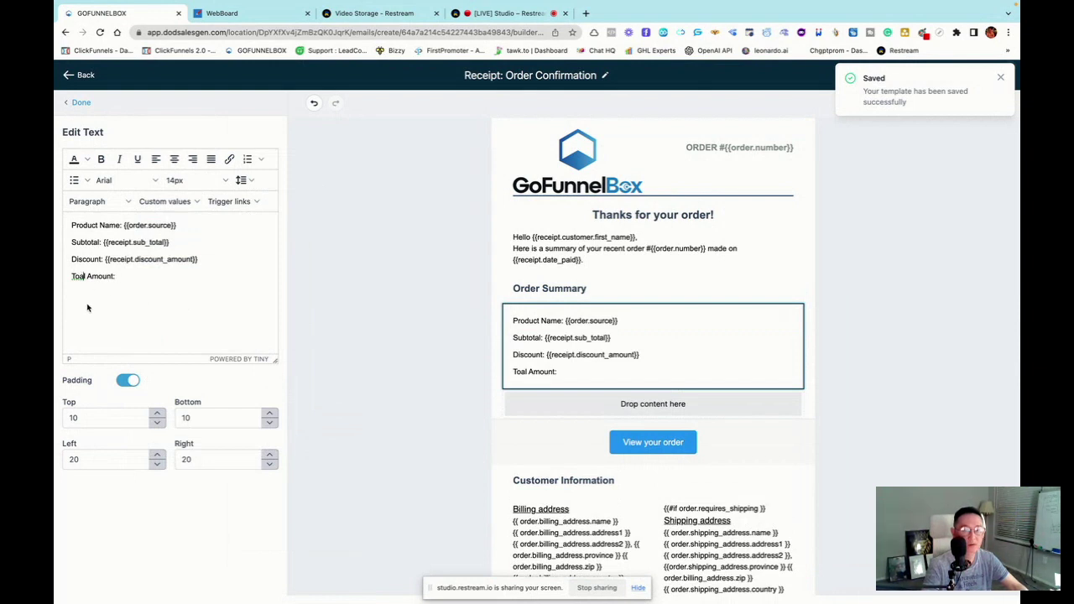
click(76, 276)
text(t)
key(BackSpace)
click(79, 277)
text(t)
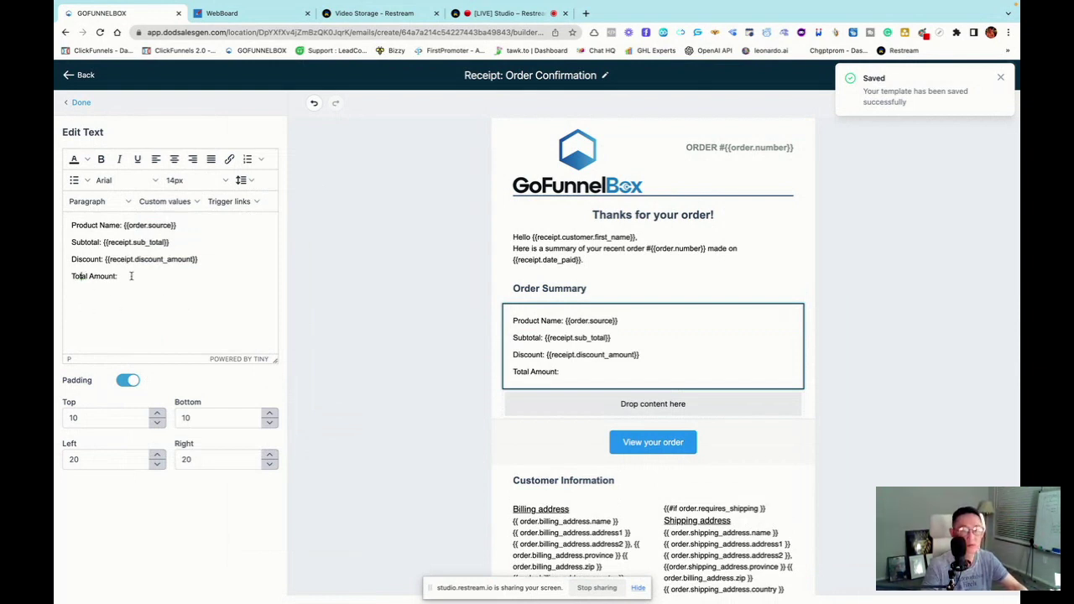
- Insert the receipt's Total Amount custom value after "Total Amount:"
click(194, 202)
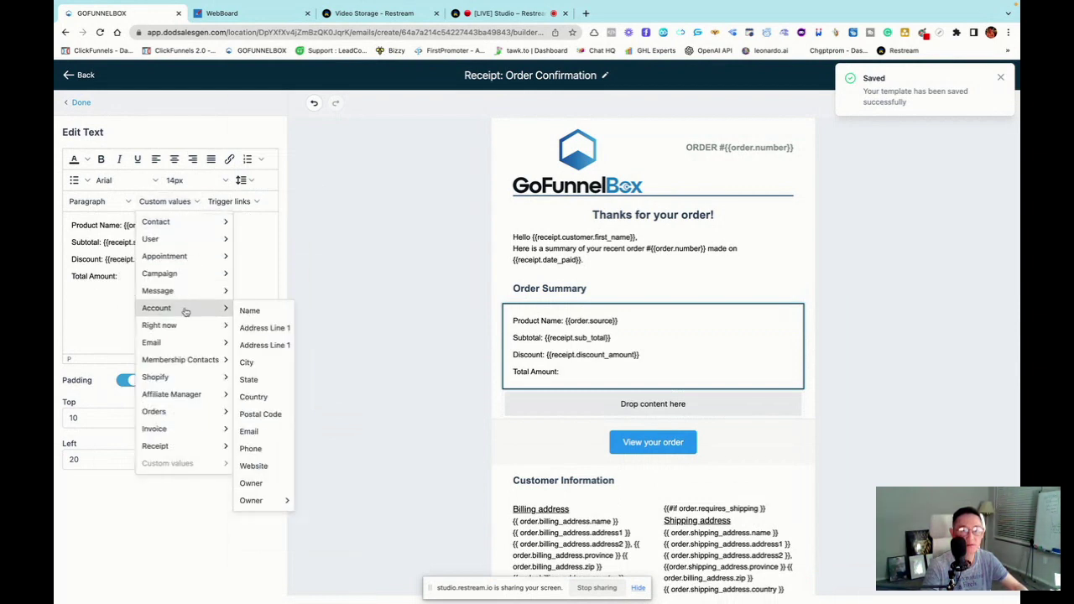
mouse_move(172, 446)
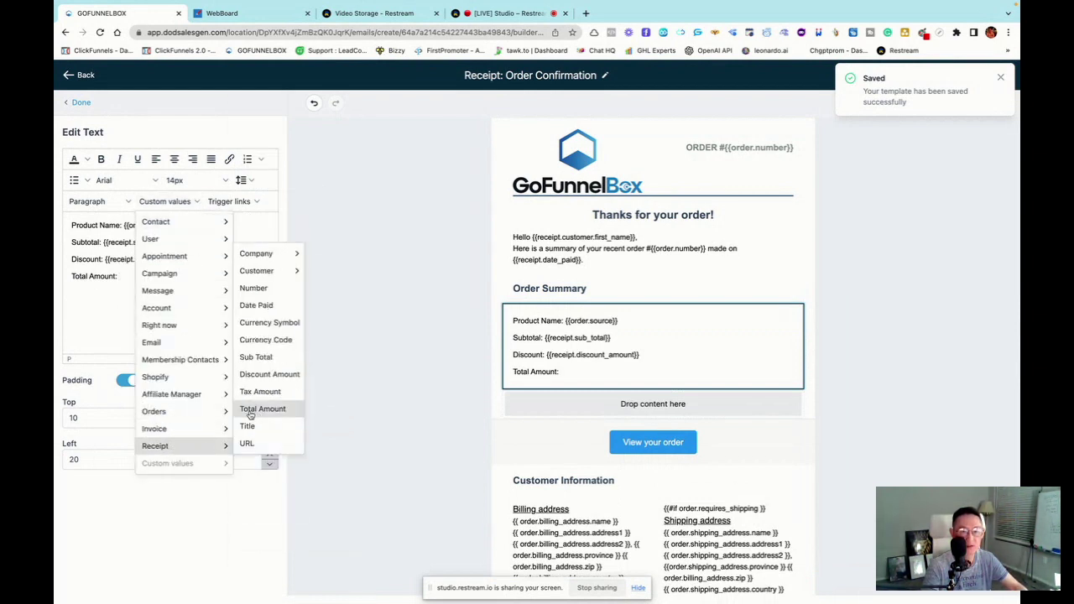
click(261, 409)
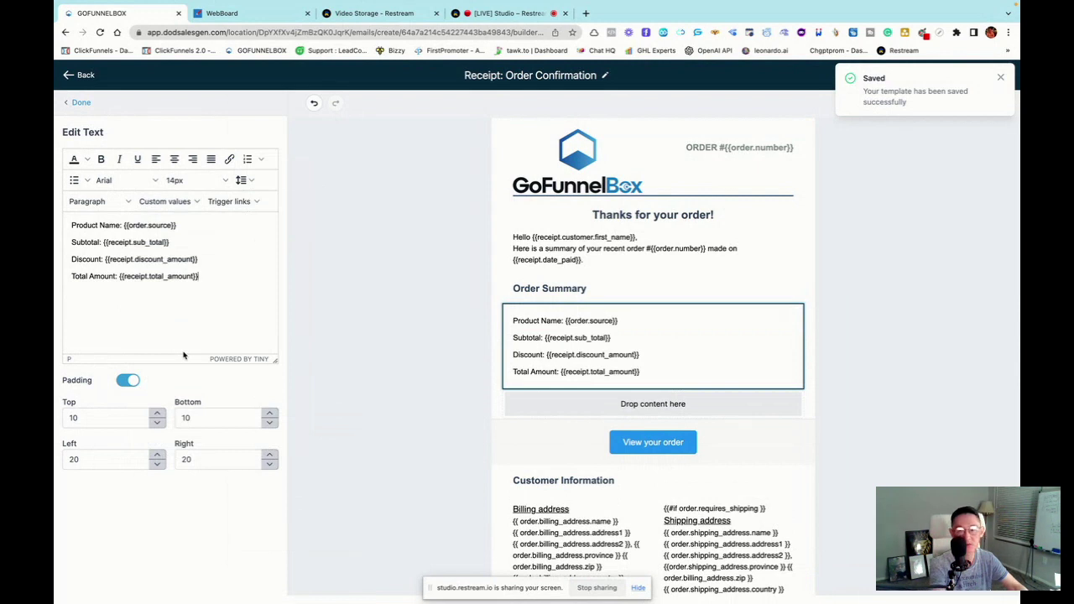
key(Return)
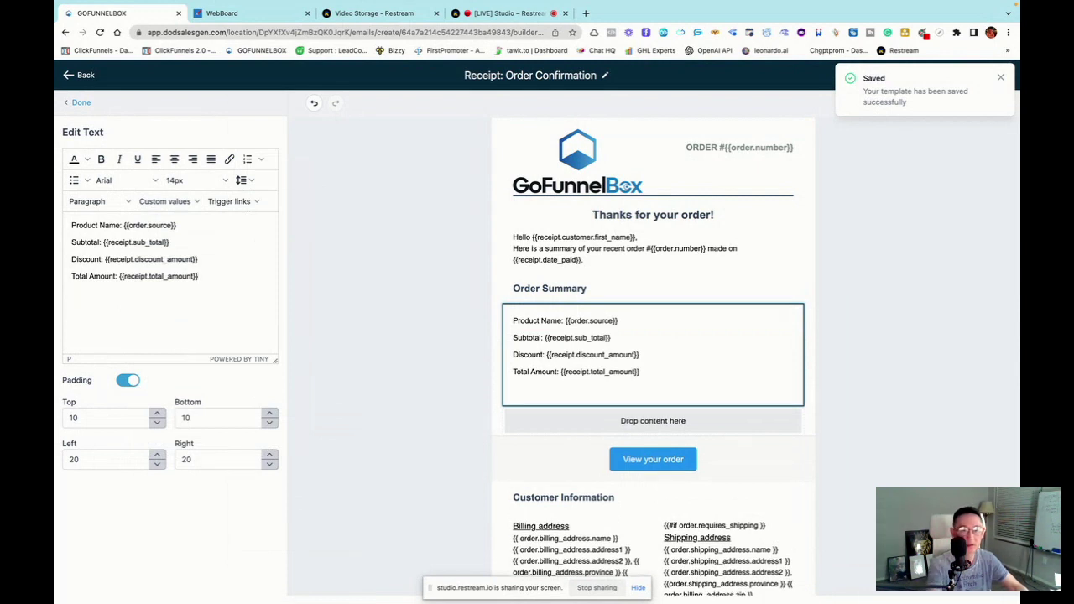
key(BackSpace)
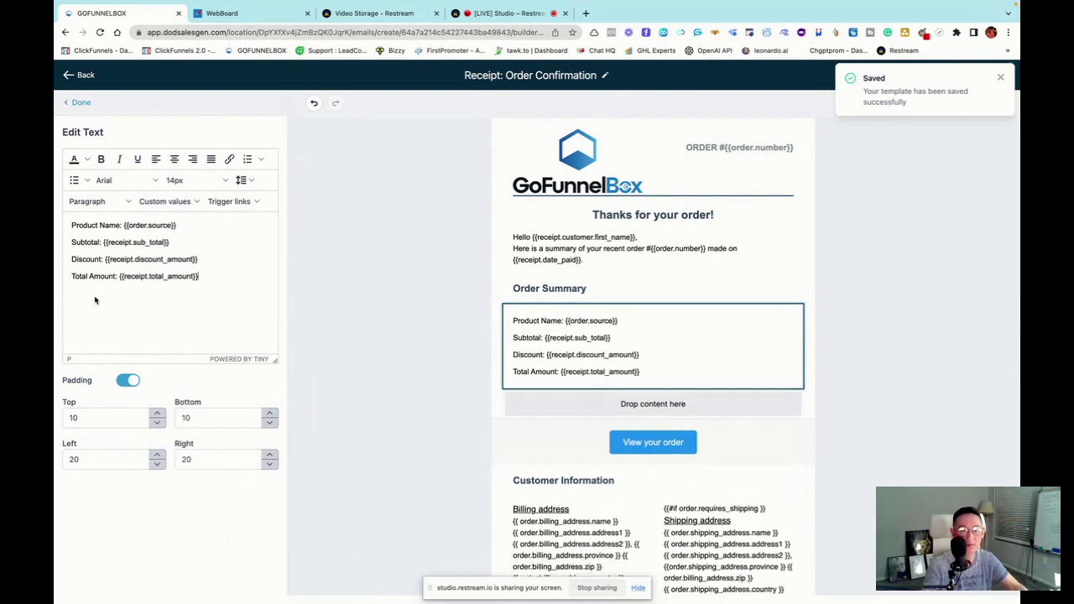
- Delete the empty content row between the order summary text and the "View your order" button
scroll(805, 168, down, 1)
click(1000, 77)
scroll(684, 289, down, 2)
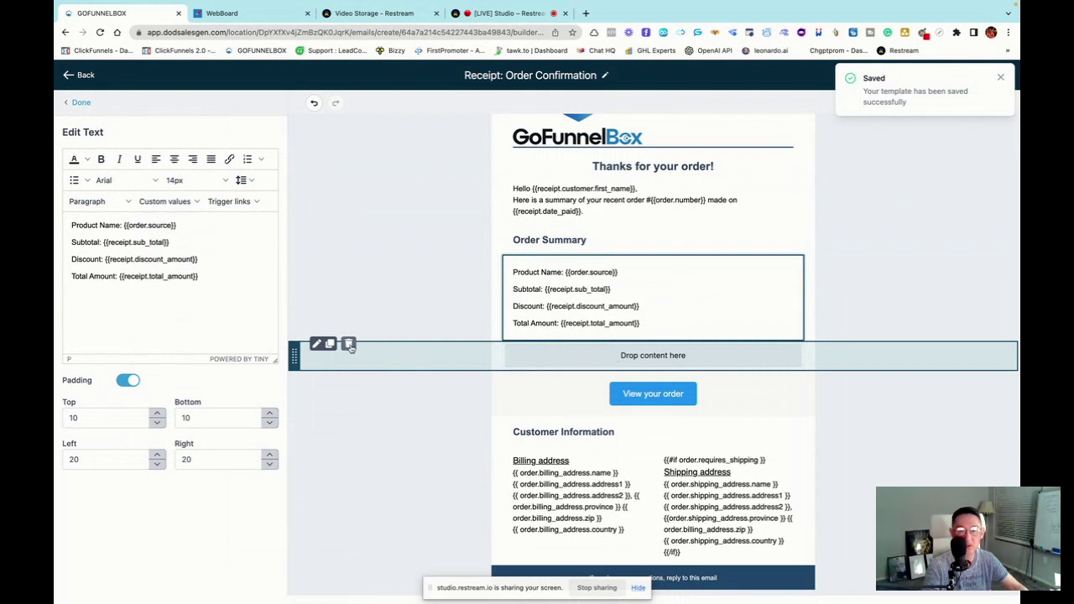
click(349, 345)
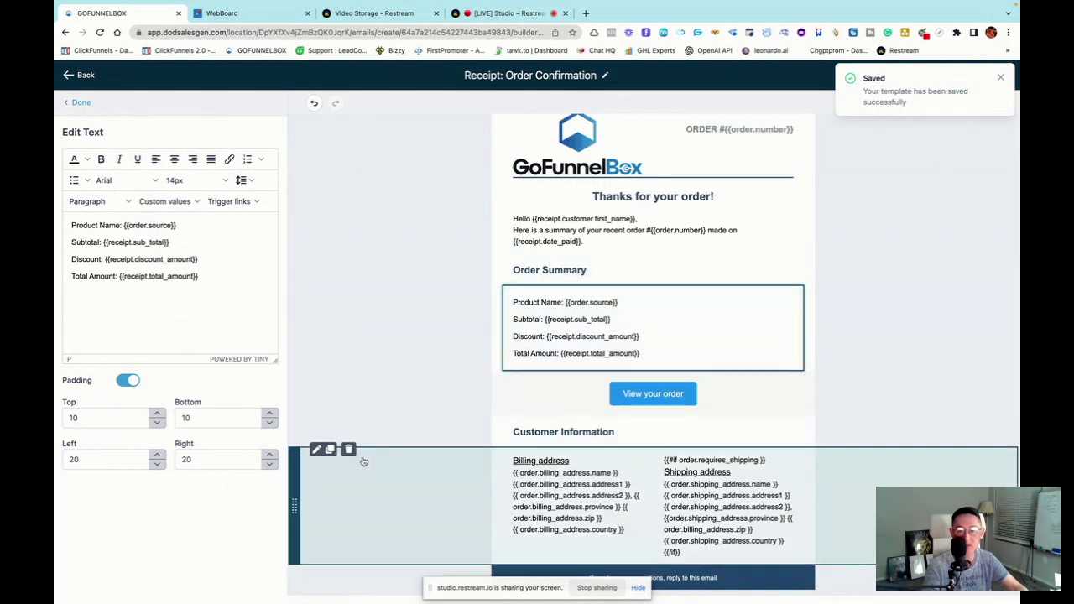
- Keep the "View your order" button's action as URL and set its link to the receipt's URL custom value
click(652, 400)
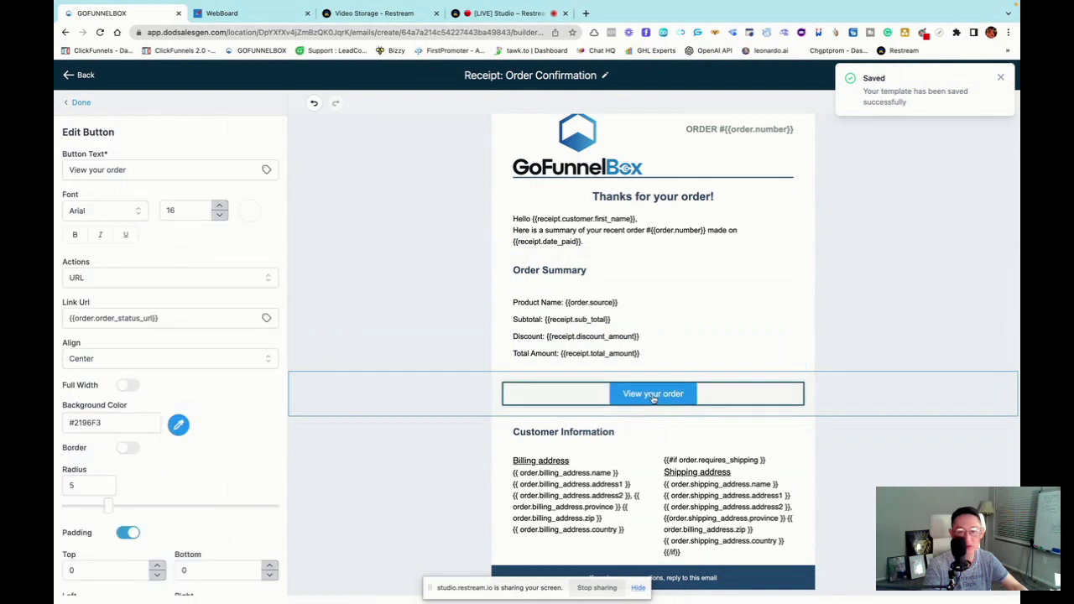
scroll(218, 398, down, 1)
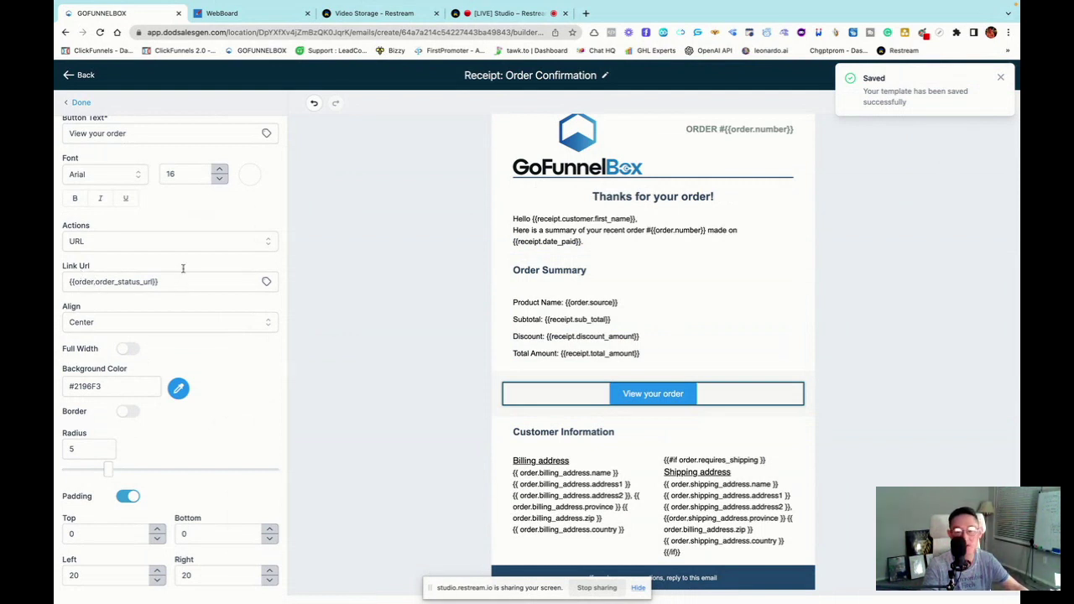
click(116, 243)
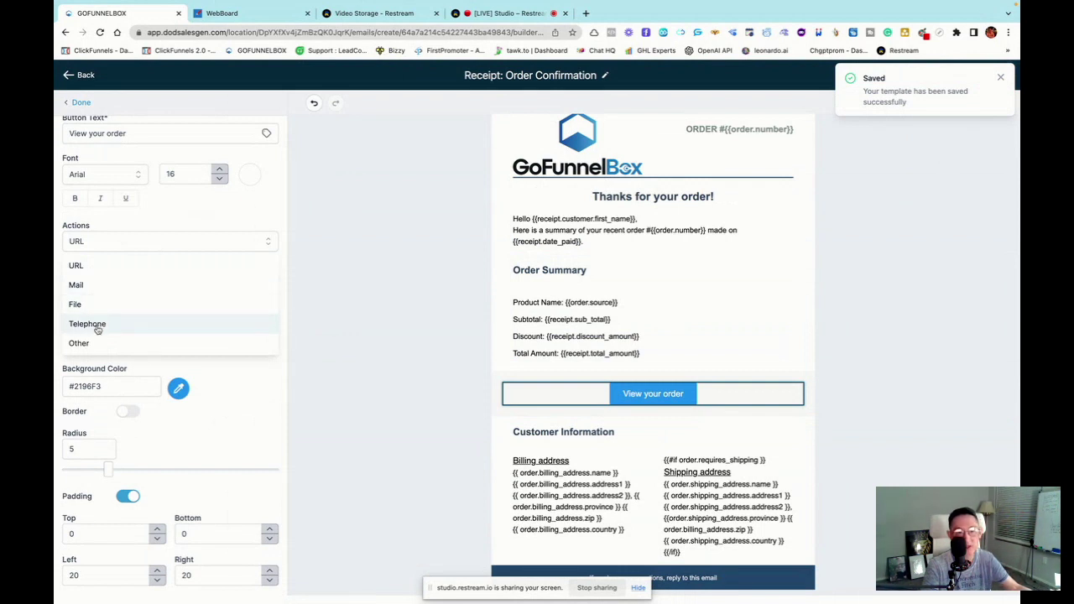
click(84, 268)
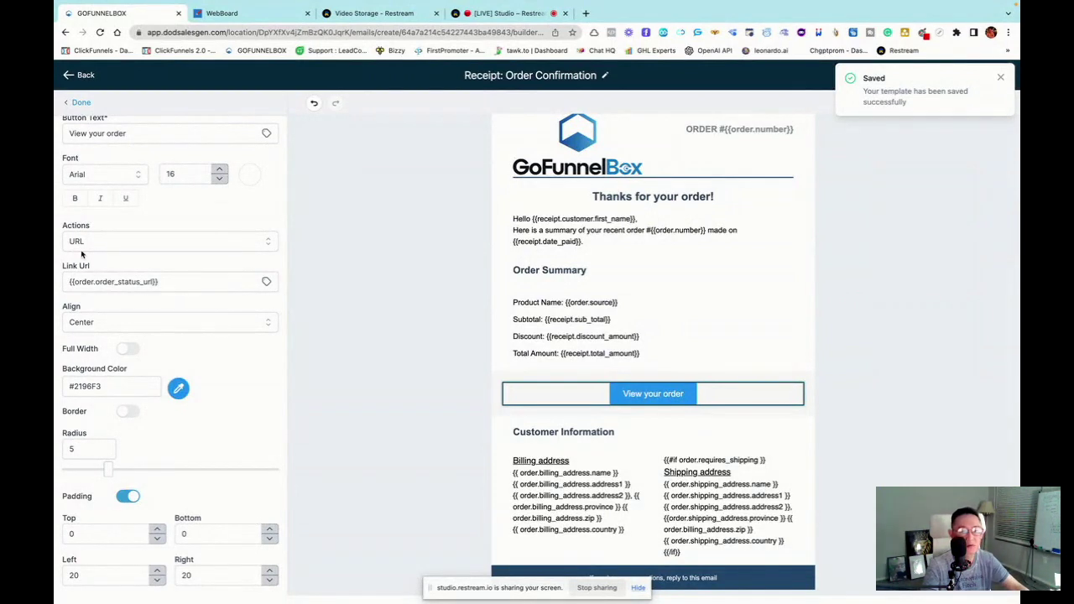
click(266, 282)
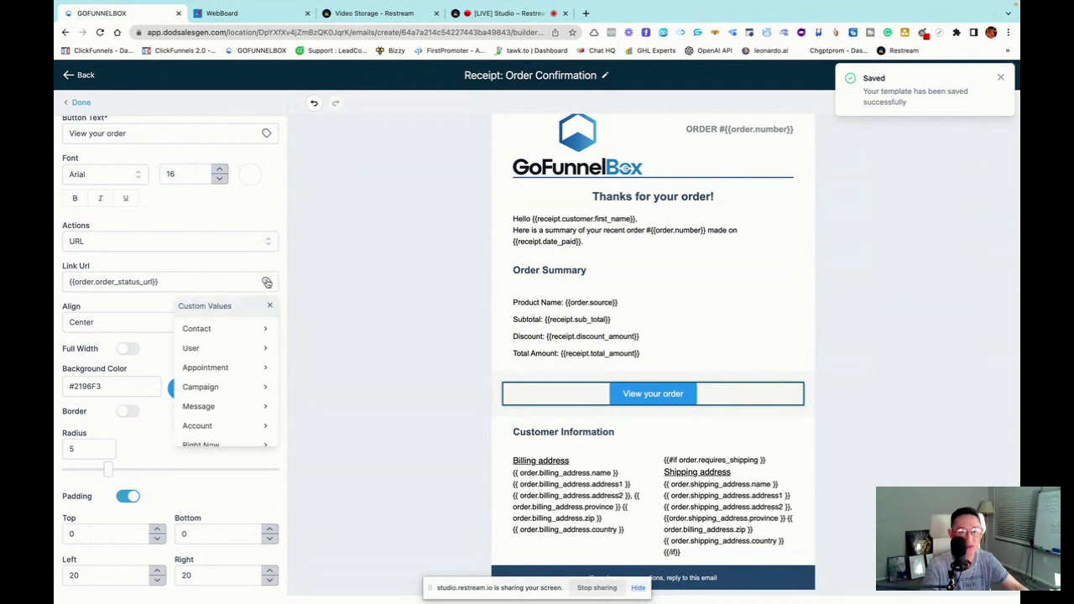
scroll(223, 378, down, 5)
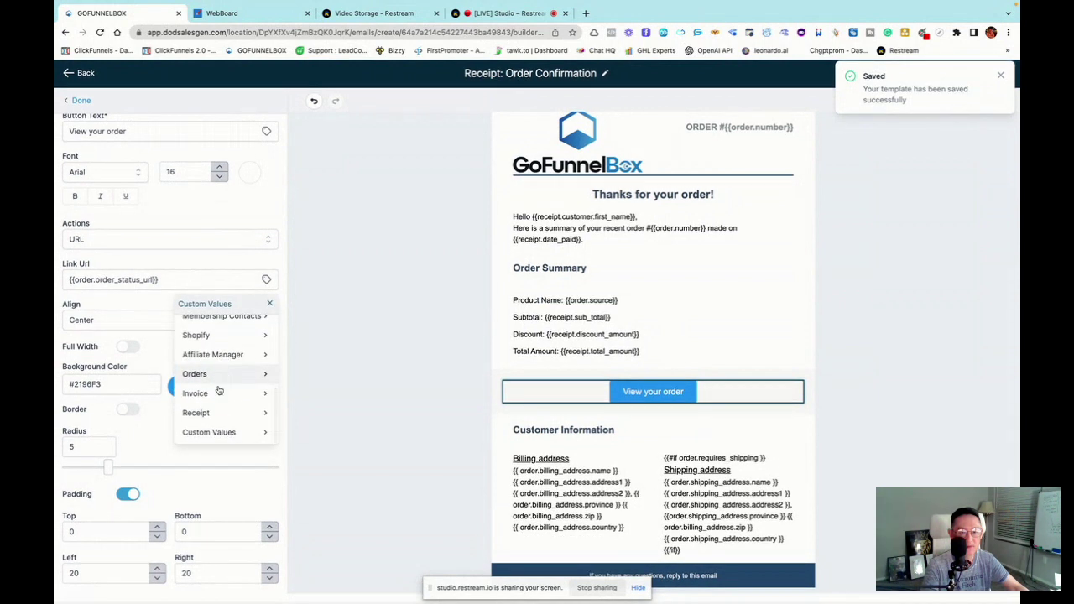
click(209, 417)
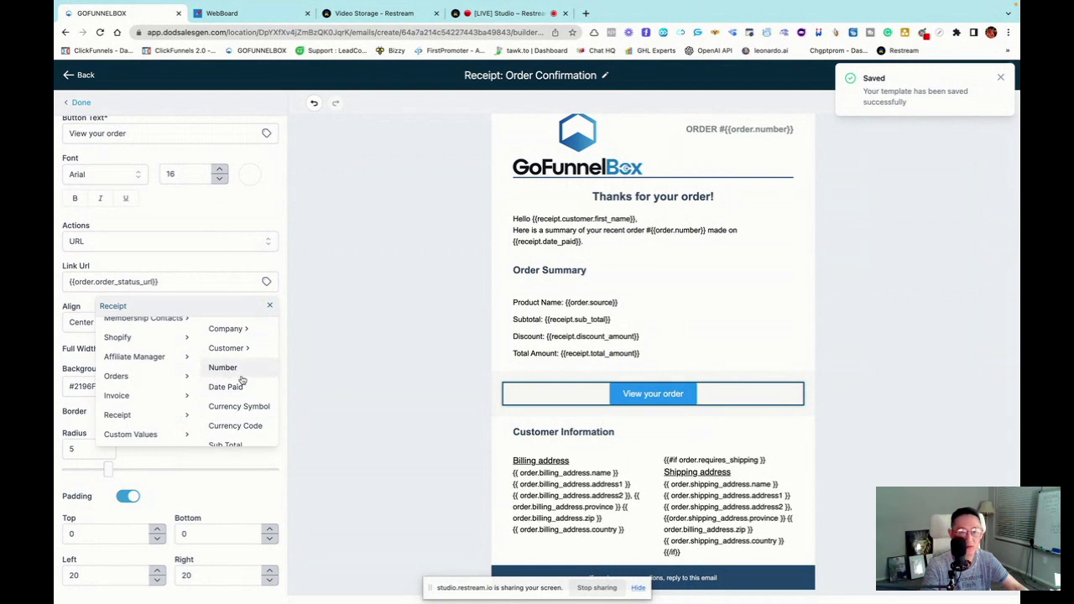
scroll(235, 374, down, 2)
scroll(245, 380, down, 2)
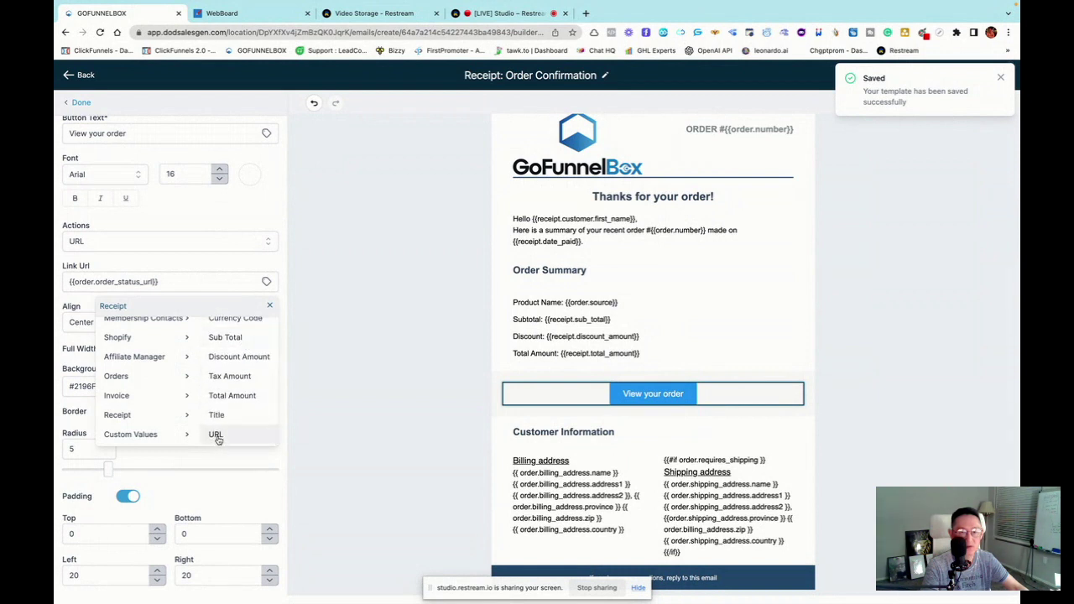
click(216, 440)
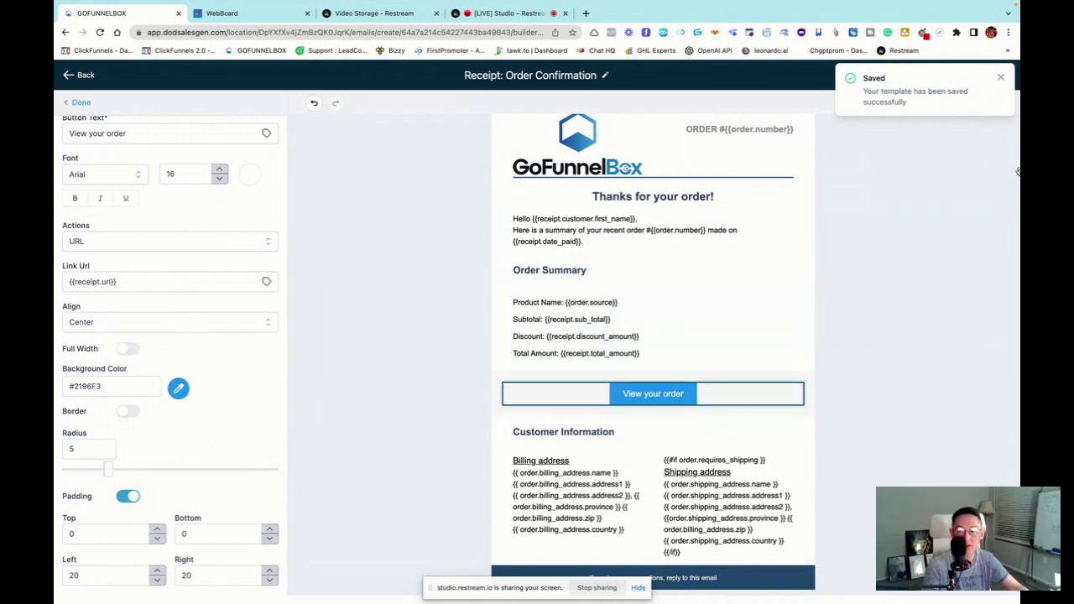
click(1000, 78)
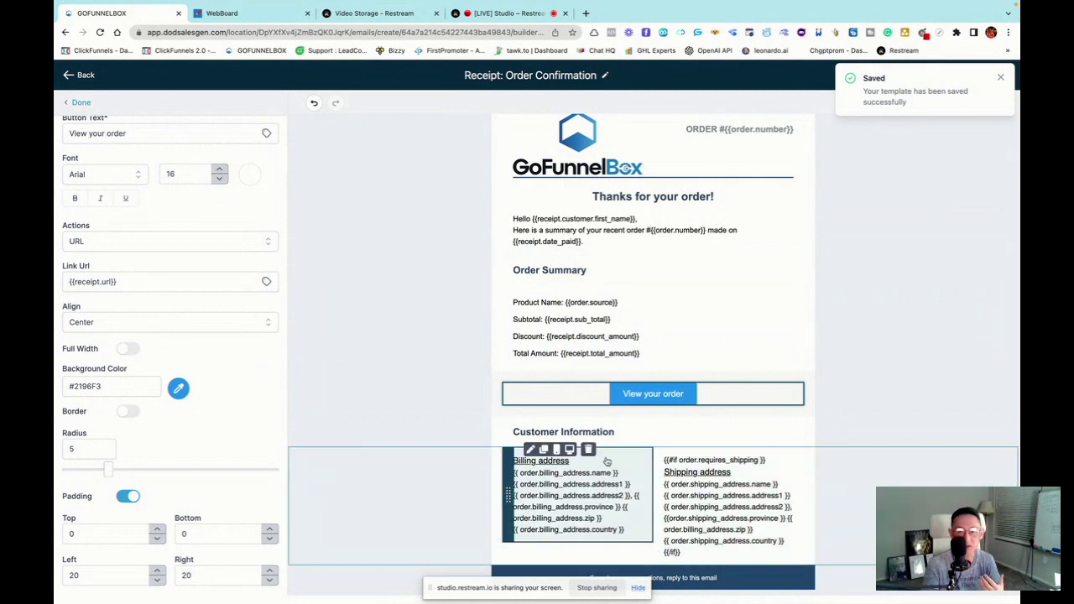
- Delete the billing address and shipping address blocks under Customer Information, along with their emptied two-column row
click(588, 450)
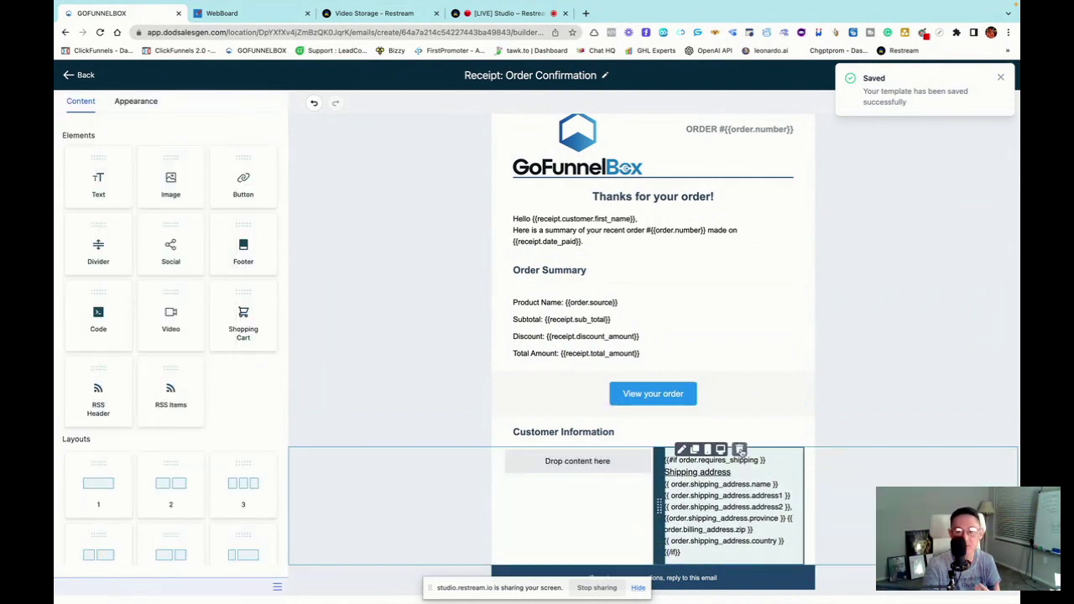
click(741, 450)
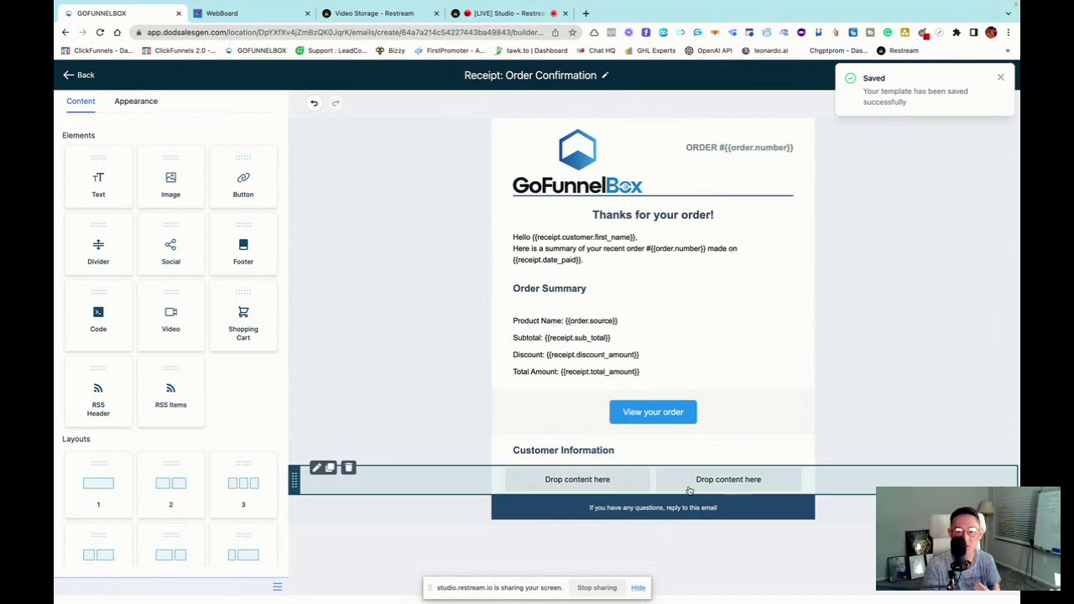
click(352, 470)
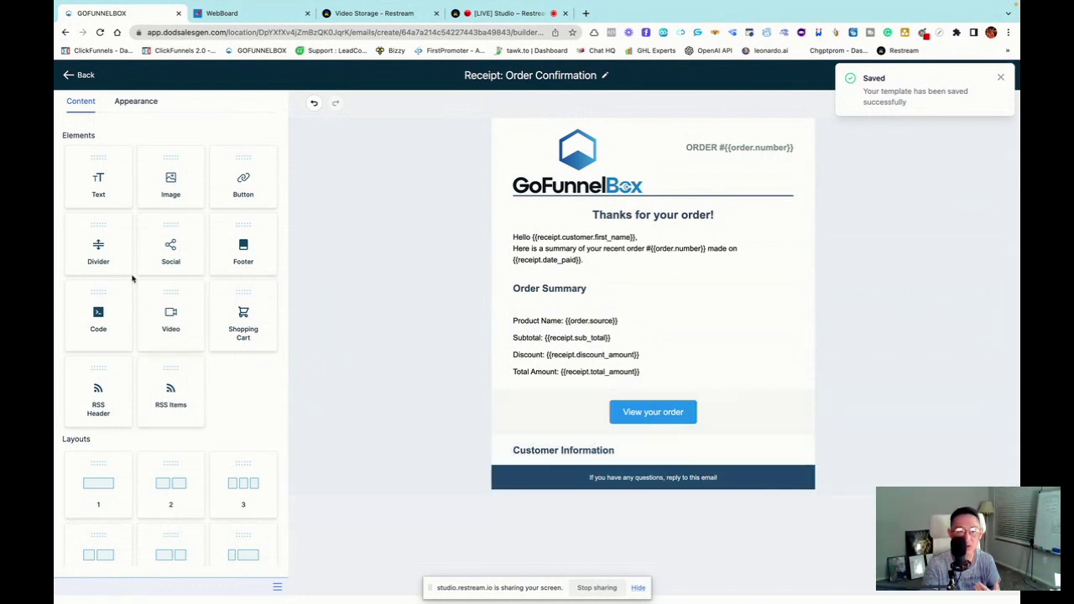
- Add a text element below the Customer Information heading and clear its placeholder heading and body text
drag(98, 194, 613, 469)
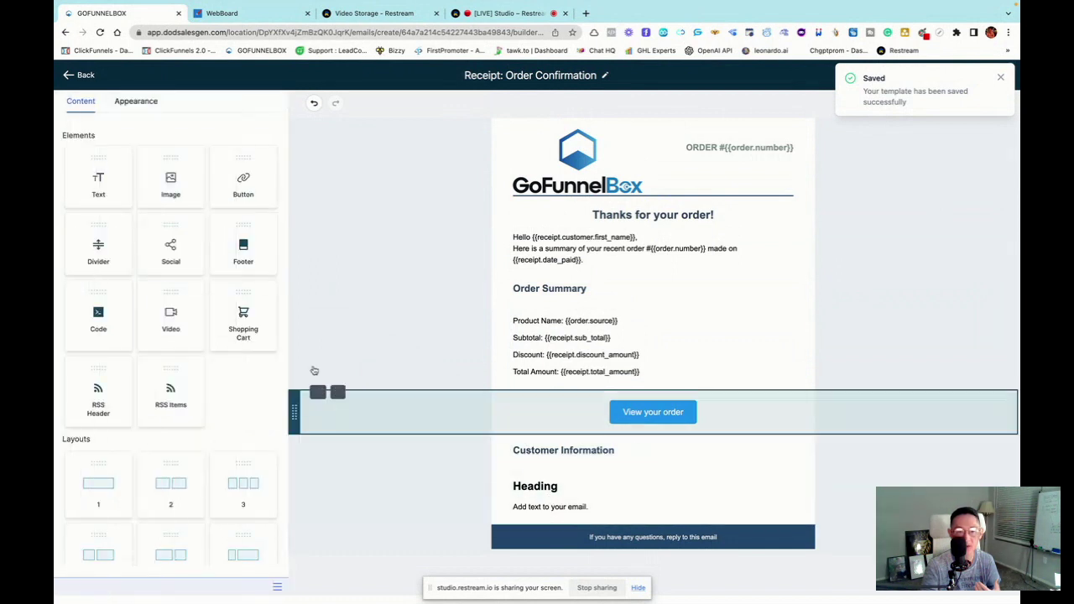
click(566, 495)
drag(118, 228, 82, 228)
key(BackSpace)
key(BackSpace)
key(BackSpace)
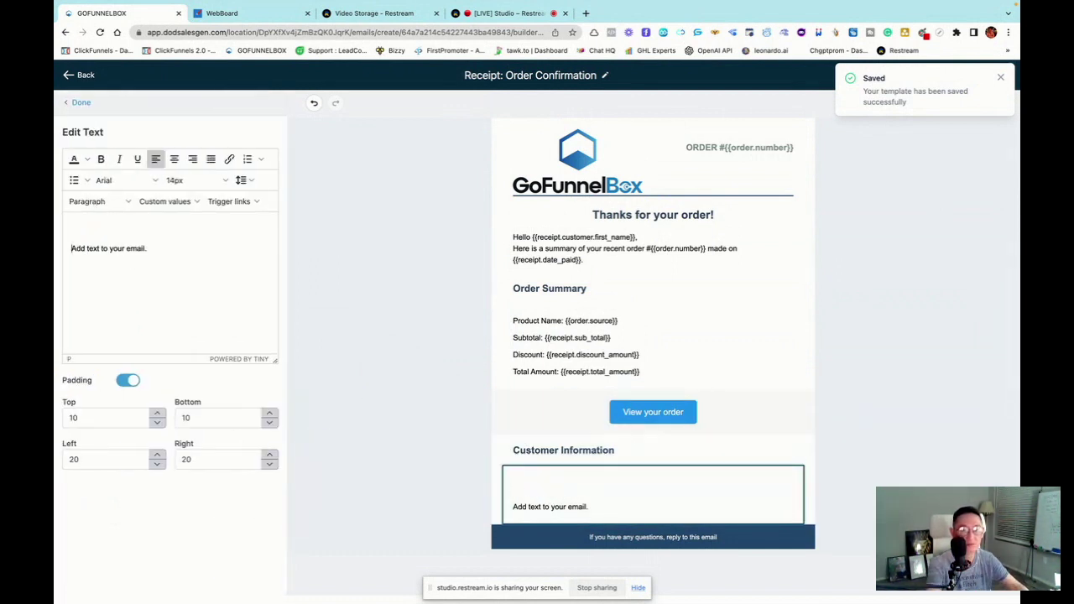
key(BackSpace)
key(BackSpace)
key(BackSpace)
key(BackSpace)
key(BackSpace)
key(BackSpace)
key(BackSpace)
key(BackSpace)
key(BackSpace)
key(BackSpace)
key(BackSpace)
key(BackSpace)
key(BackSpace)
key(BackSpace)
key(BackSpace)
key(BackSpace)
key(BackSpace)
key(BackSpace)
key(BackSpace)
key(BackSpace)
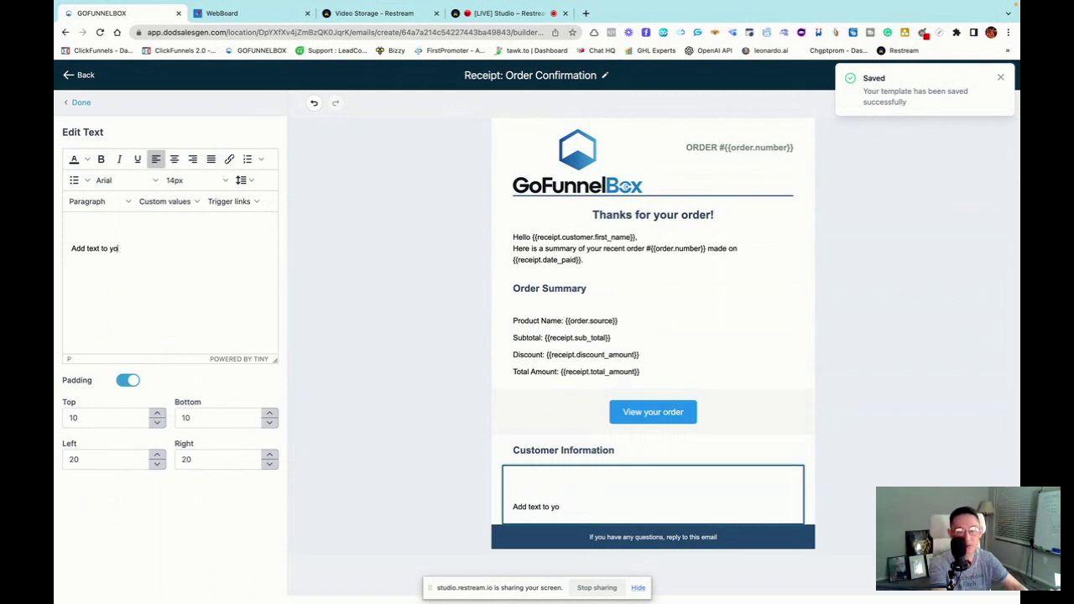
key(BackSpace)
key(BackSpace)
key(BackSpace)
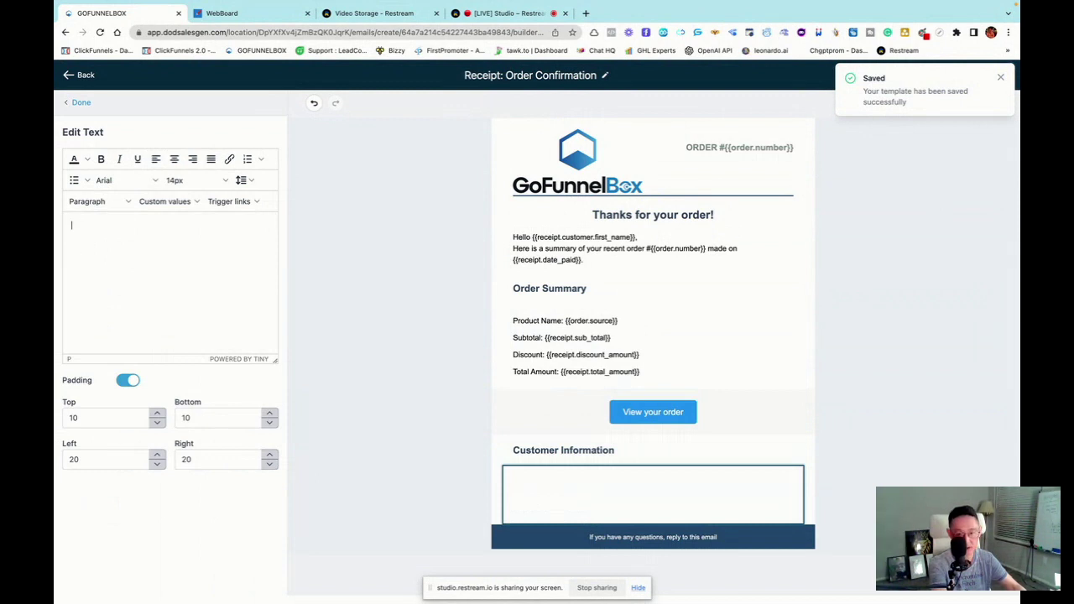
- Enter "Name:", "Email:" and "Phone:" on separate lines in the customer information text
text(Name)
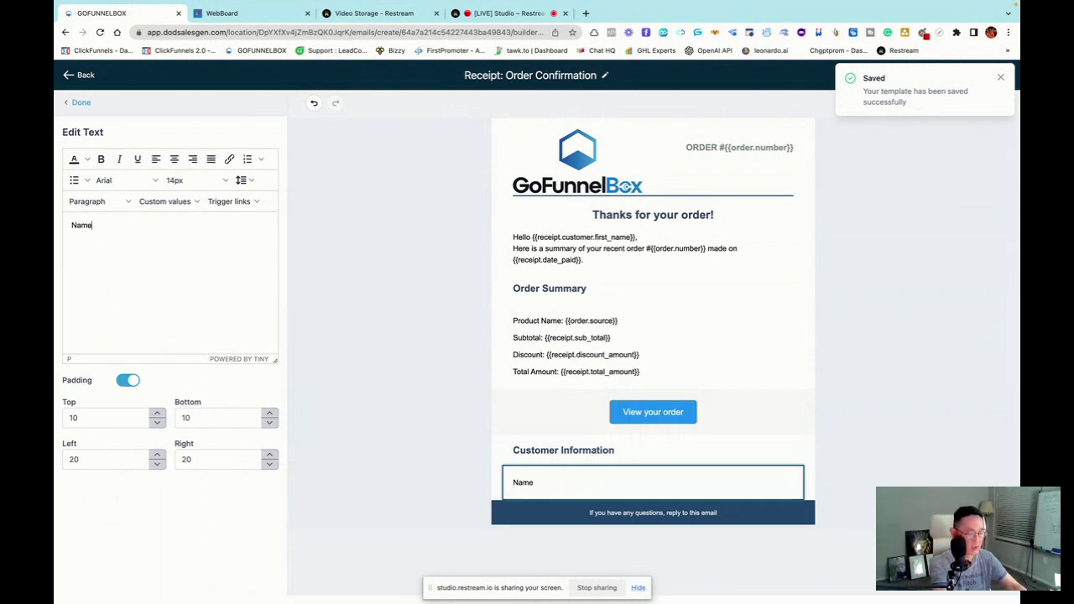
text(:)
key(Return)
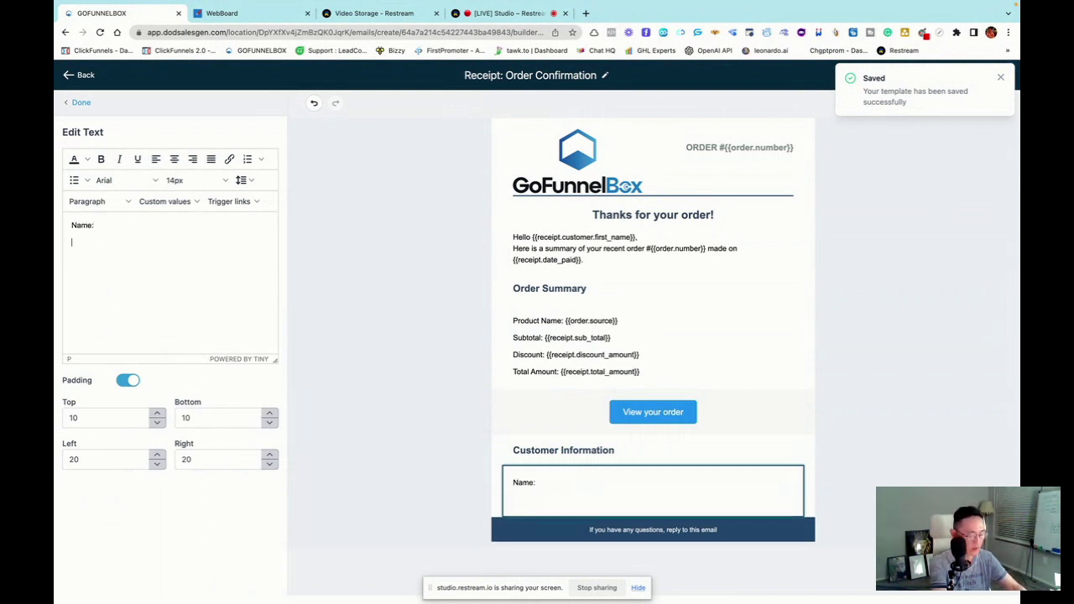
text(E)
key(BackSpace)
text(Emai)
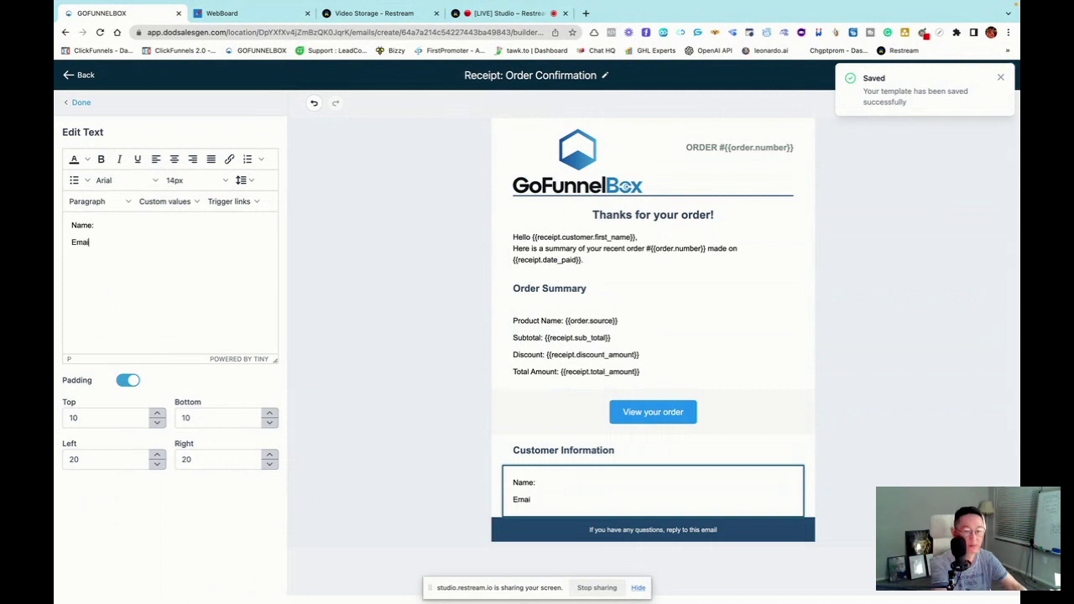
text(l:)
key(Return)
text(Phone:)
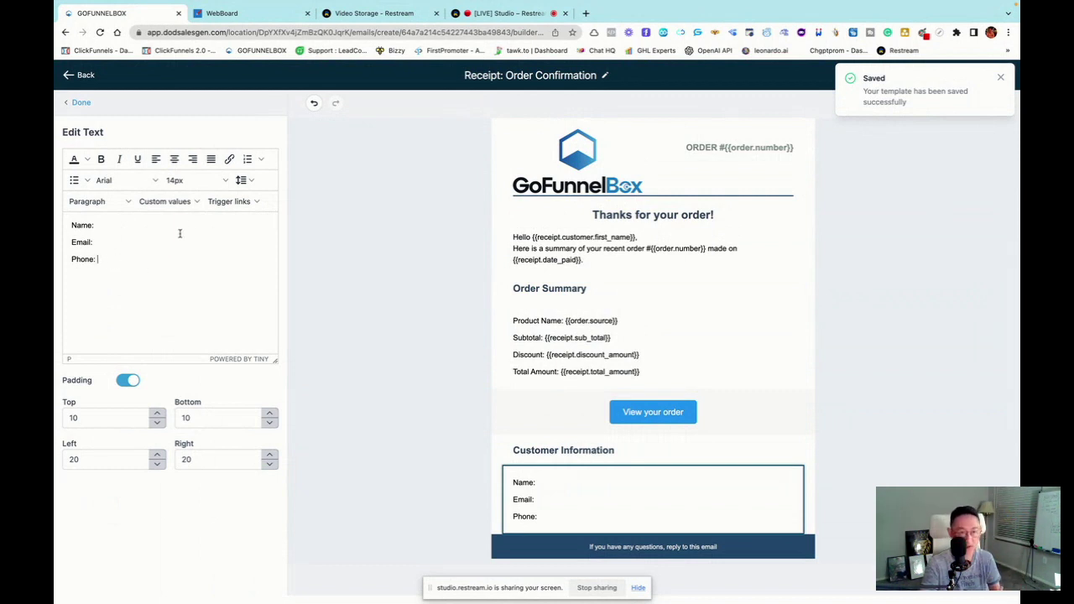
- Insert the receipt customer's Name custom value after "Name:" in the customer information text
click(101, 225)
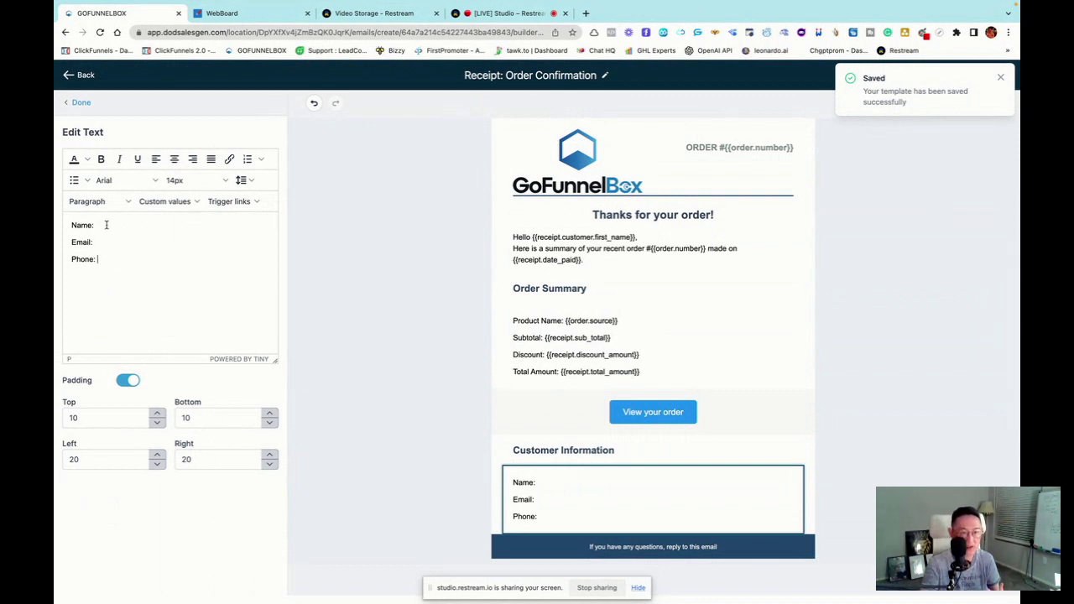
click(197, 202)
mouse_move(192, 223)
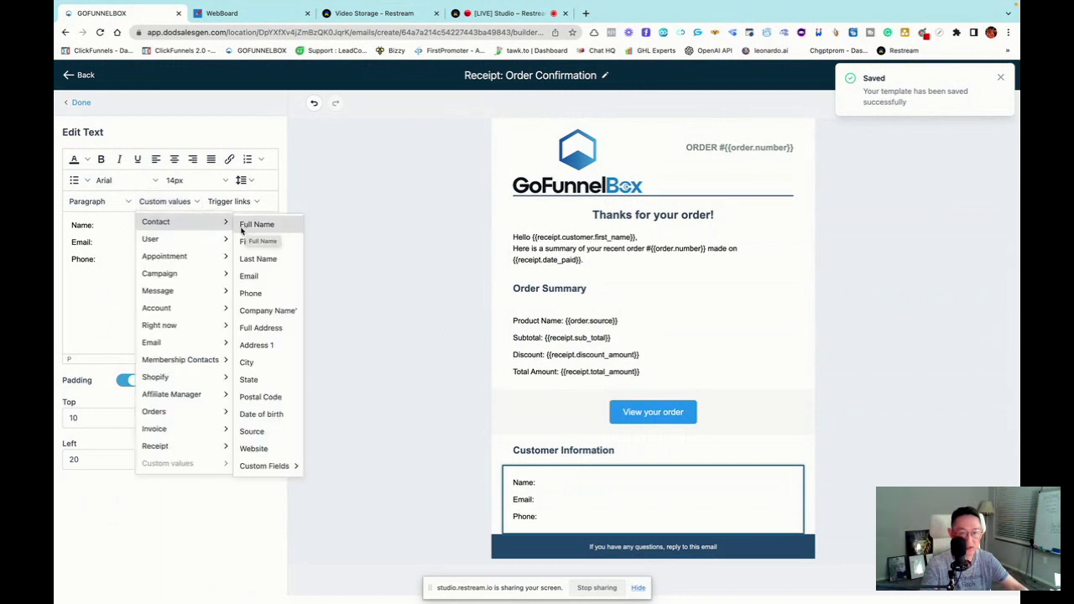
mouse_move(173, 446)
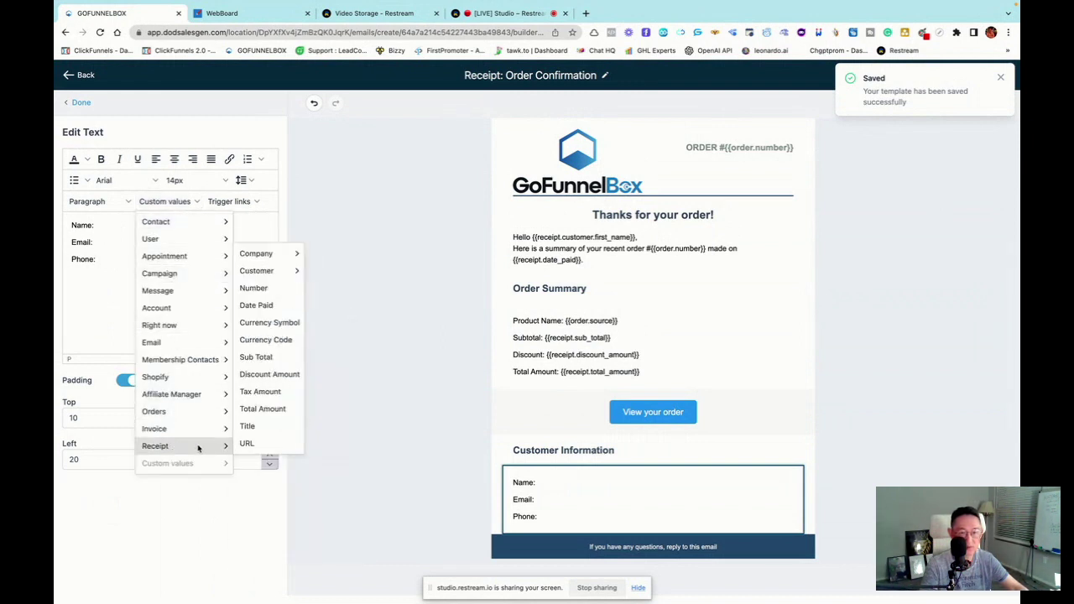
mouse_move(283, 271)
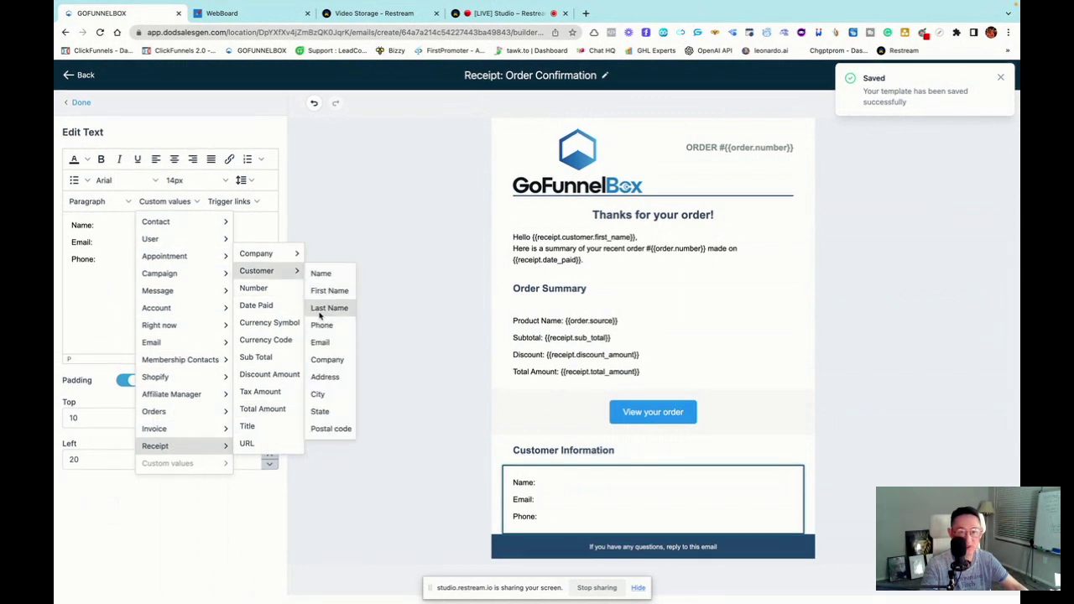
click(320, 273)
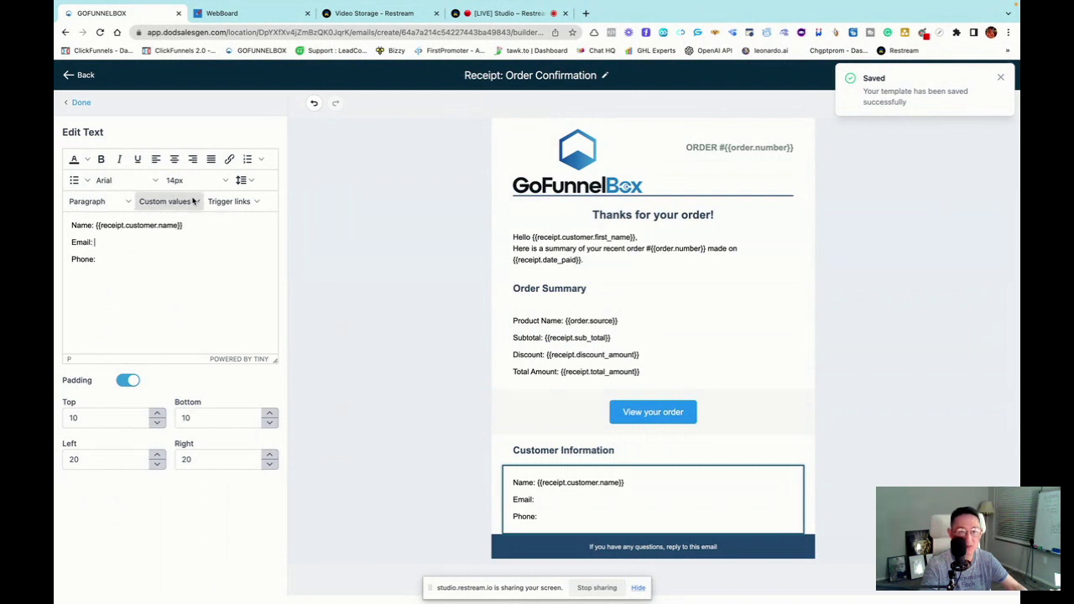
- Insert the receipt customer's Email custom value after "Email:" in the customer information text
click(165, 202)
mouse_move(164, 445)
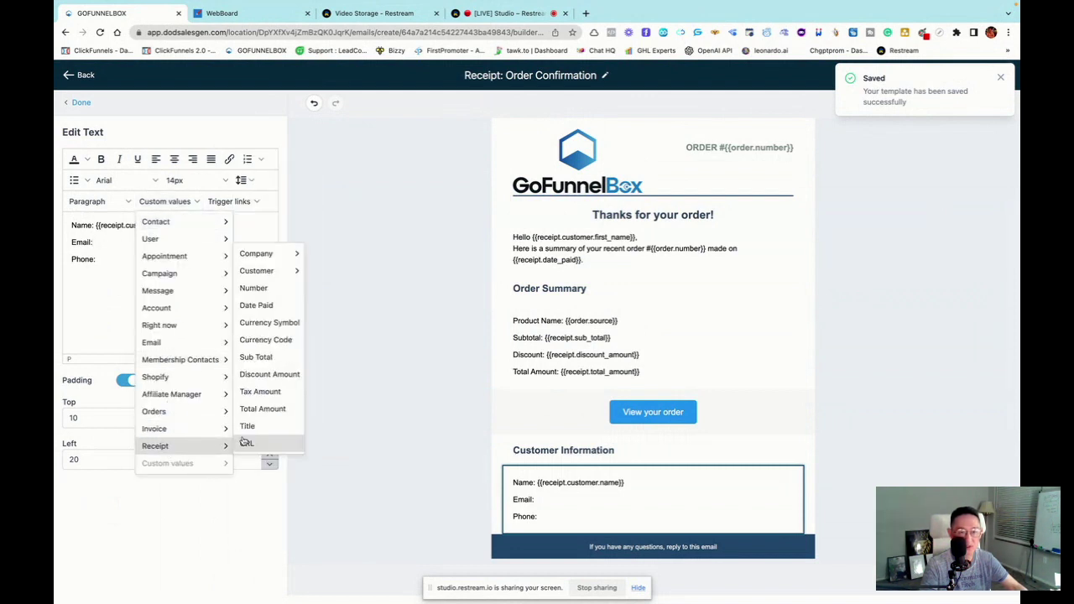
mouse_move(256, 270)
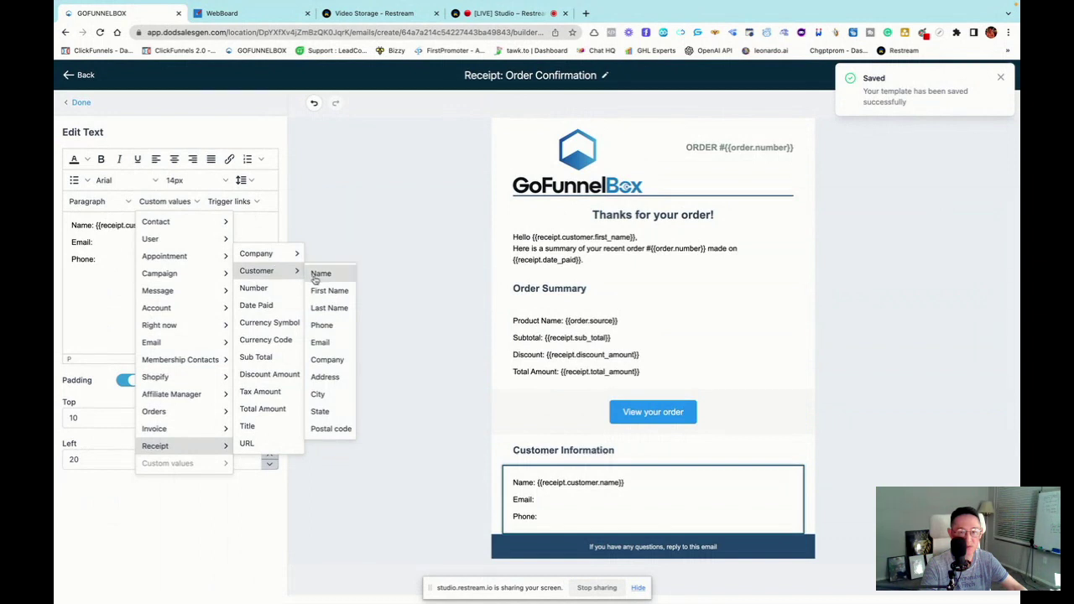
click(320, 344)
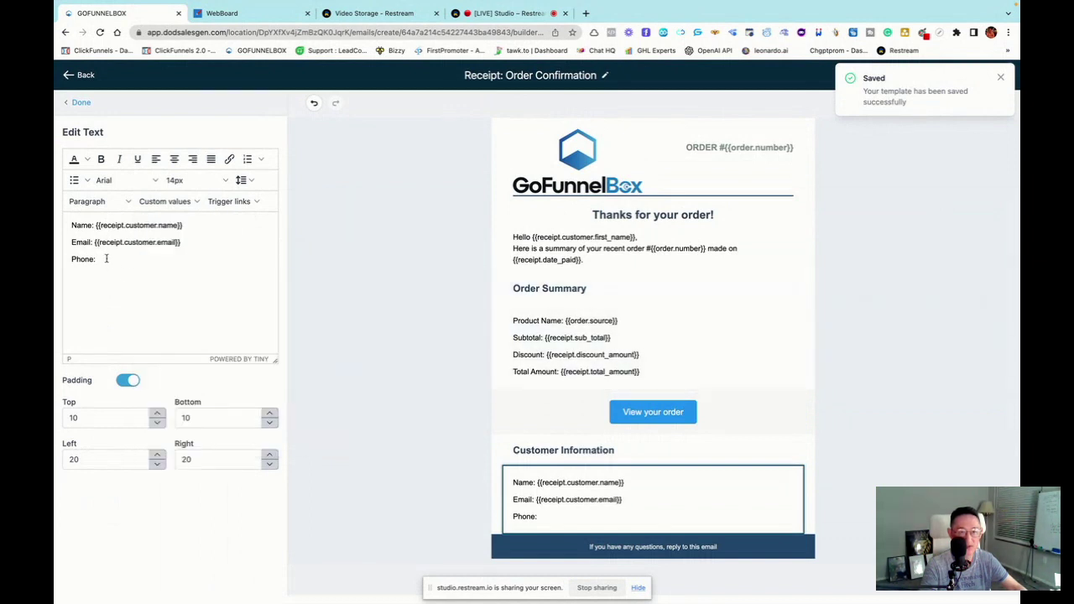
- Insert the receipt customer's Phone custom value after "Phone:" in the customer information text
click(172, 201)
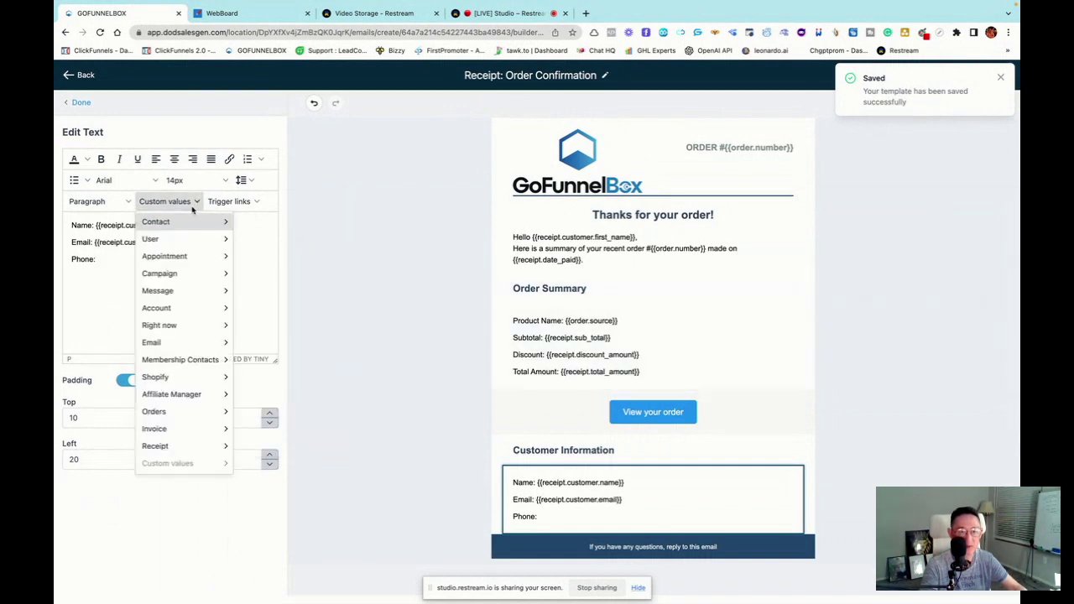
mouse_move(158, 446)
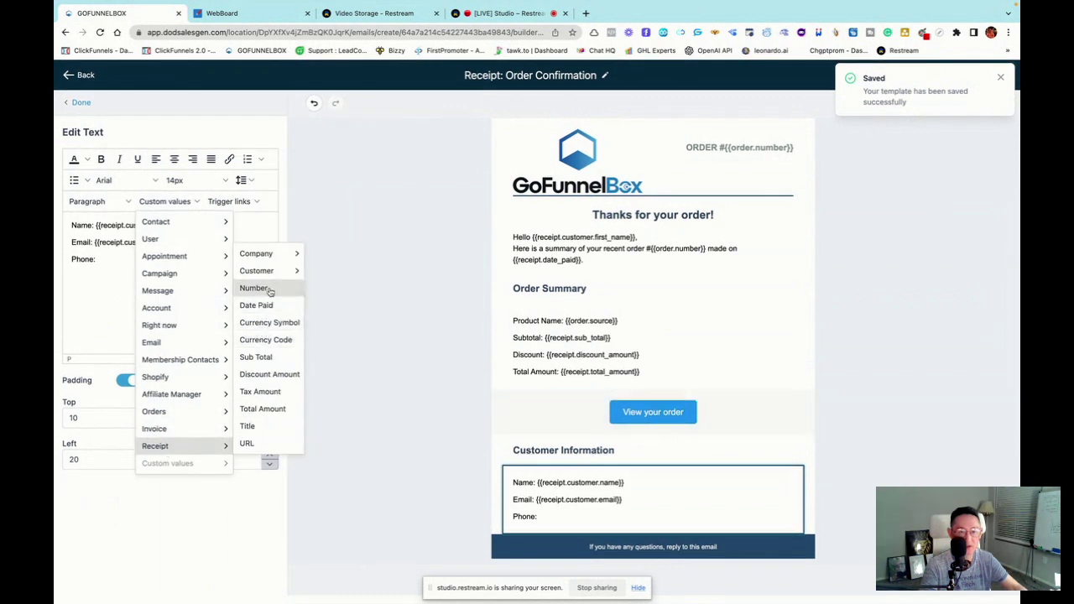
mouse_move(267, 273)
click(324, 324)
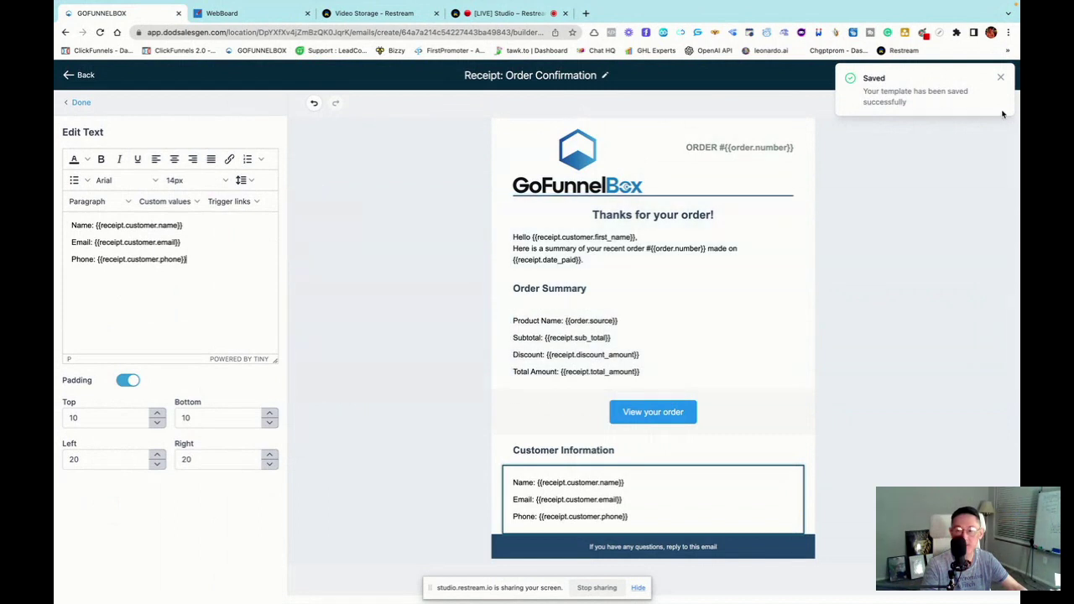
- Save the Receipt: Order Confirmation template and exit the email builder
click(1002, 78)
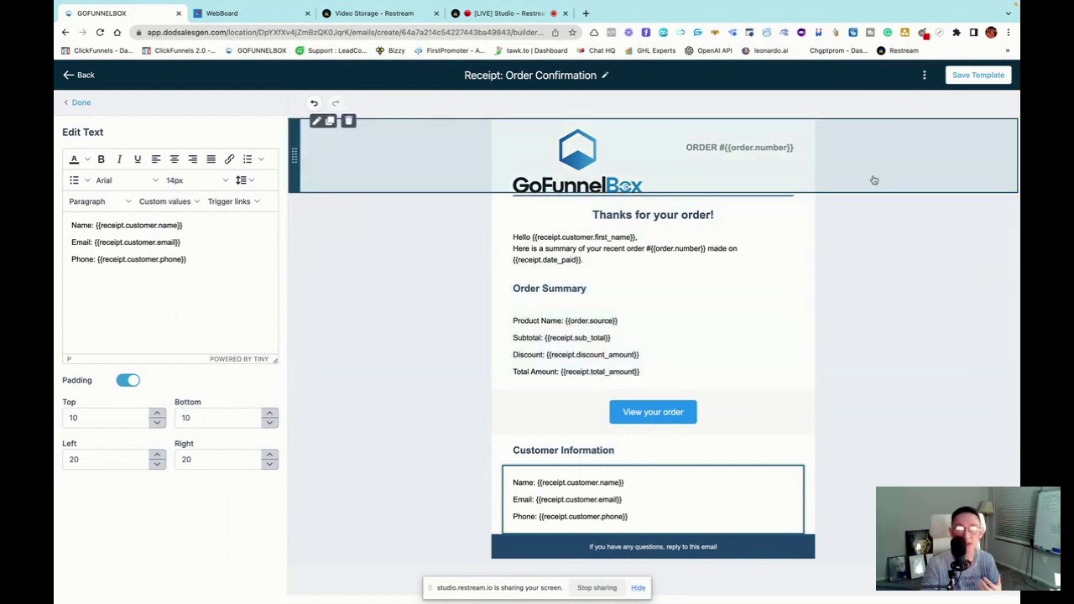
click(967, 77)
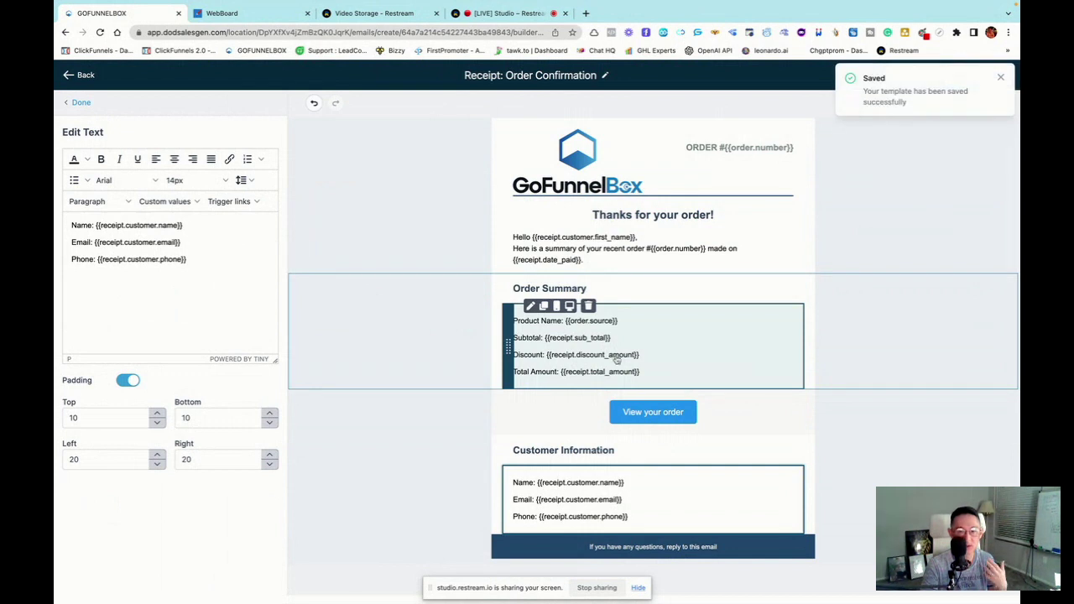
click(76, 104)
click(81, 77)
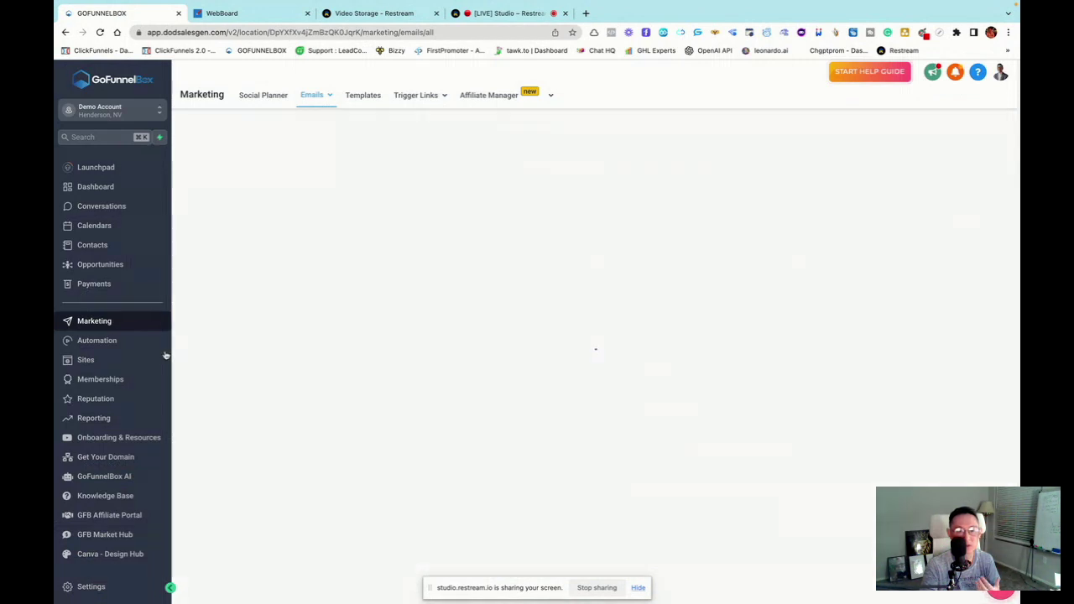
- In the payment receipt settings, set the email template to "Receipt: Order Confirmation" and save
click(92, 284)
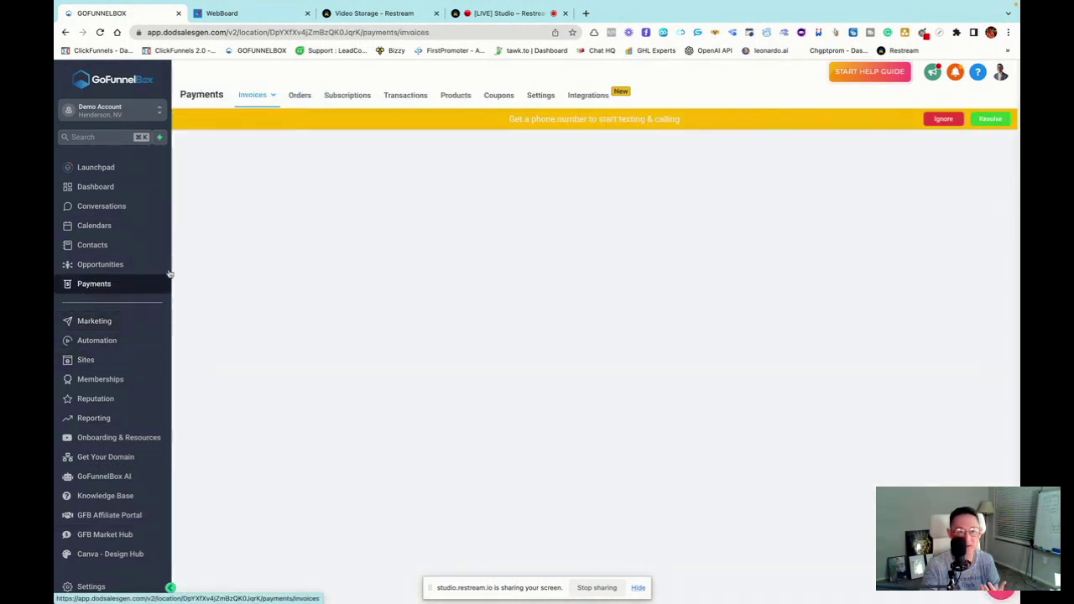
click(540, 98)
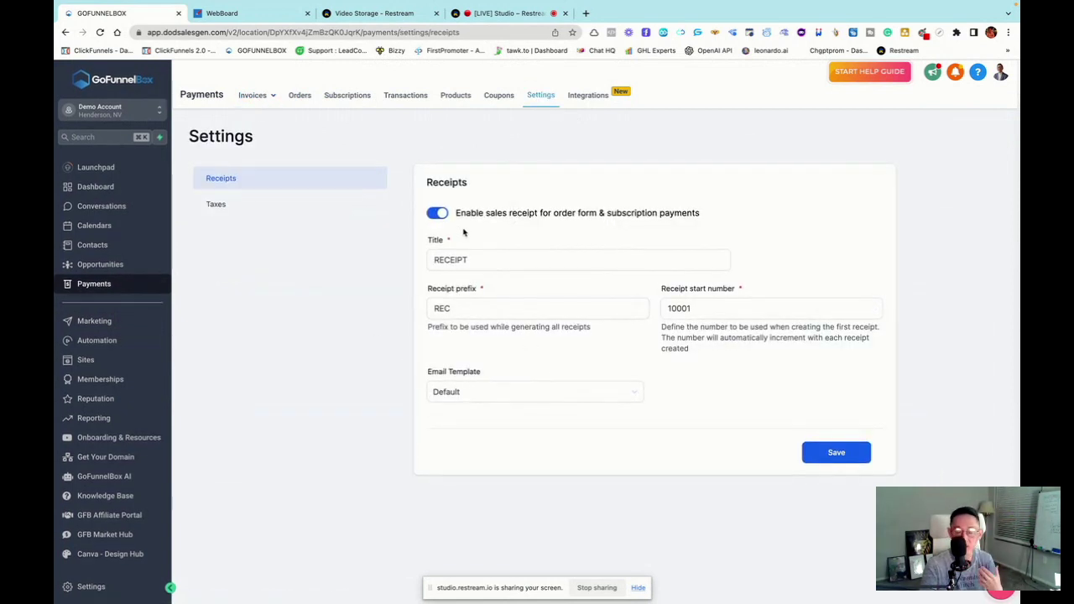
click(513, 255)
click(652, 228)
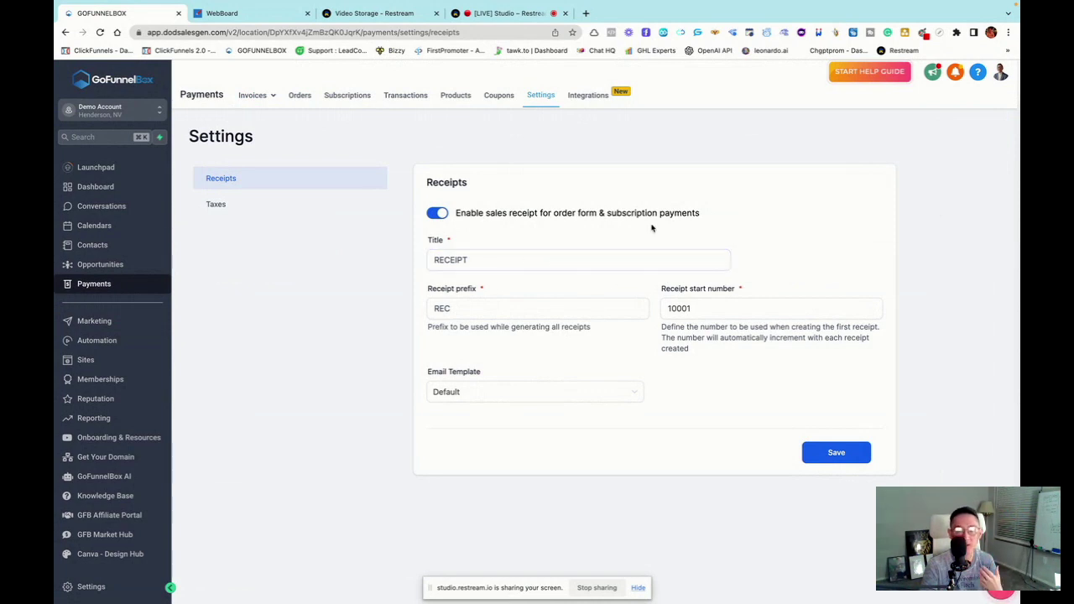
click(469, 395)
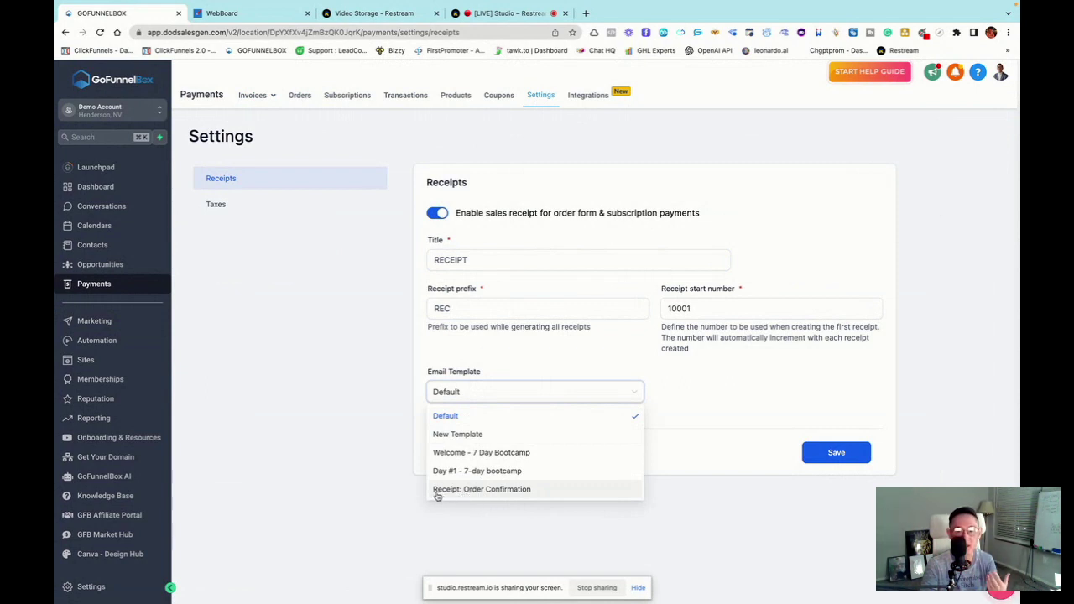
click(491, 494)
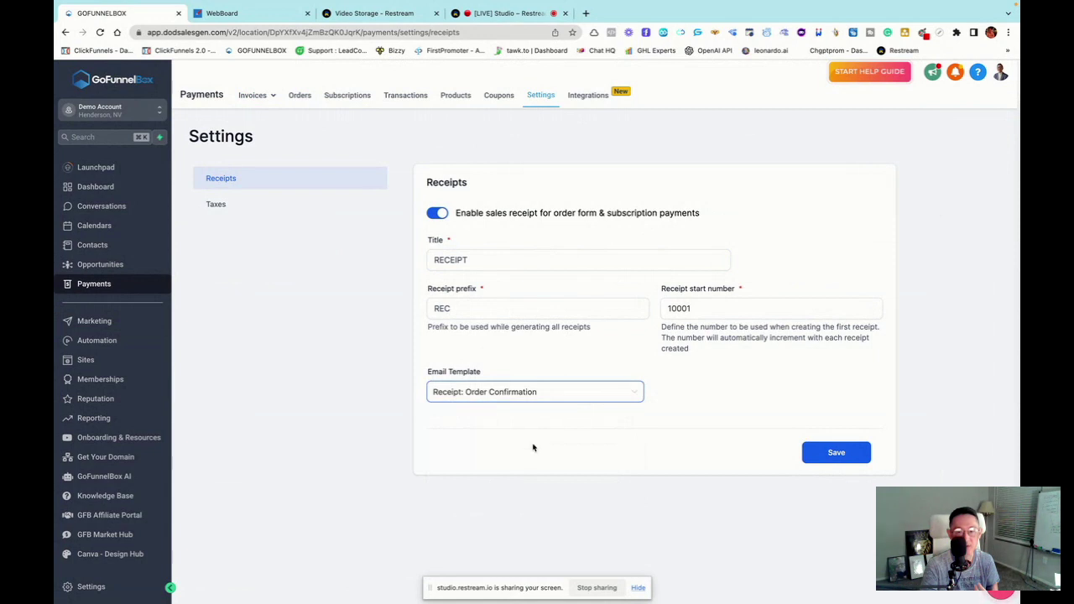
click(836, 453)
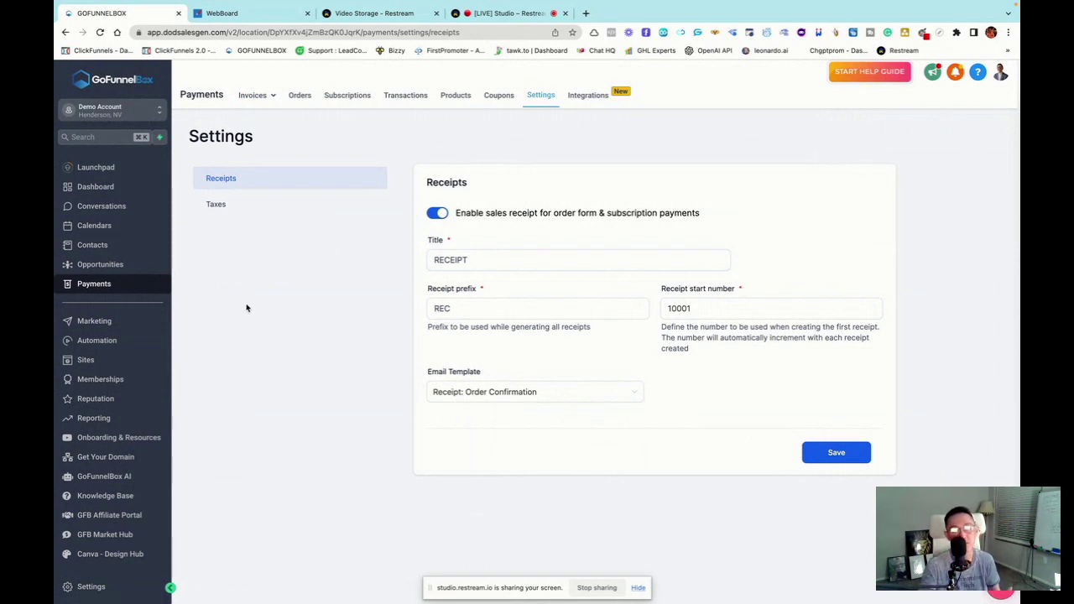
- Check the Receipt folder among the marketing email templates for the order confirmation template and return to the template list
click(99, 321)
mouse_move(323, 96)
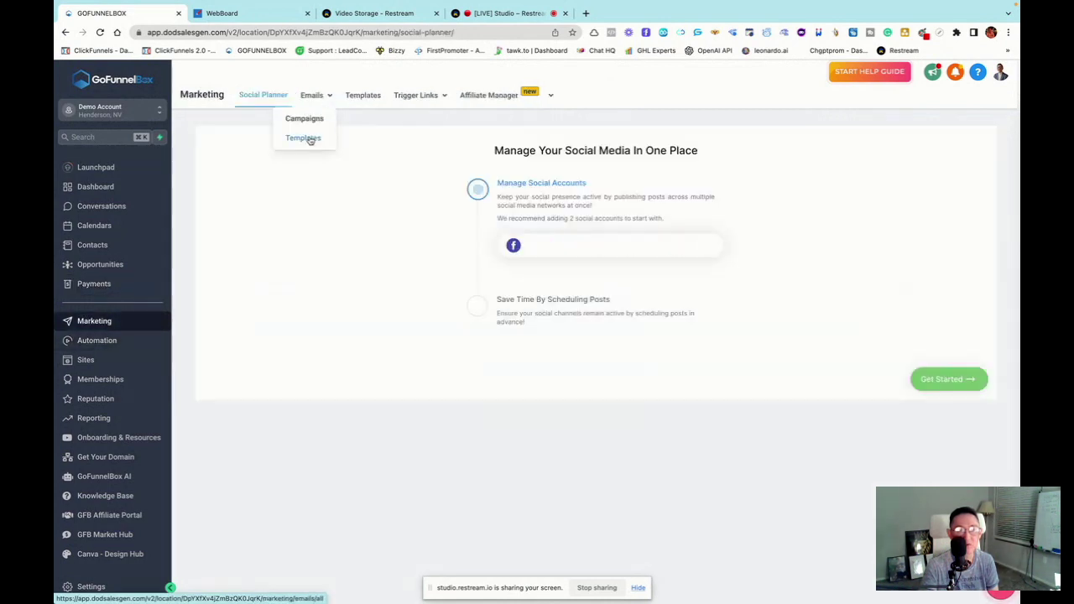
click(305, 137)
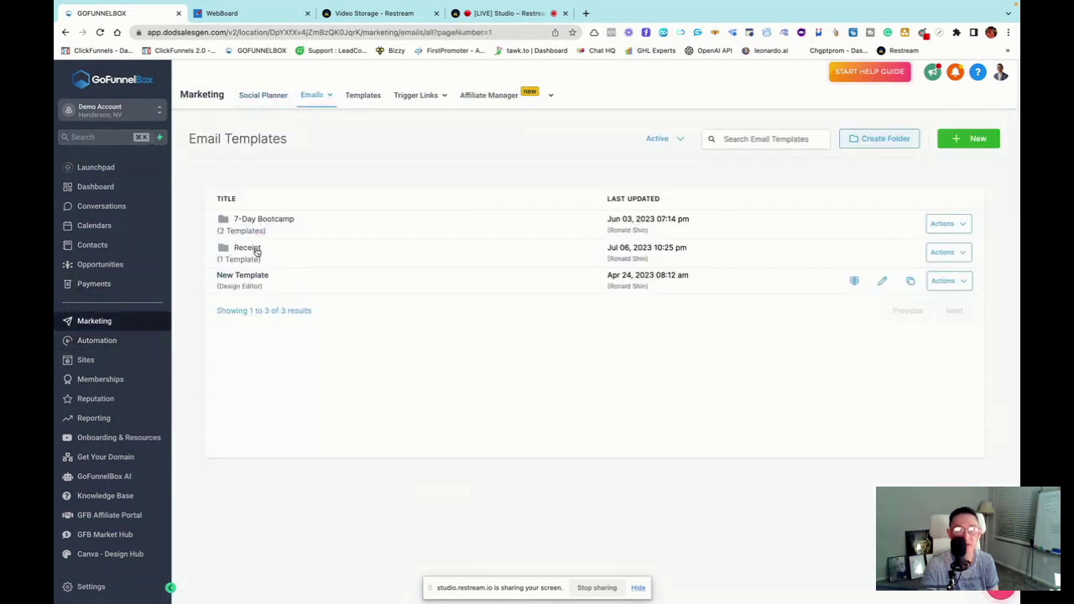
click(253, 249)
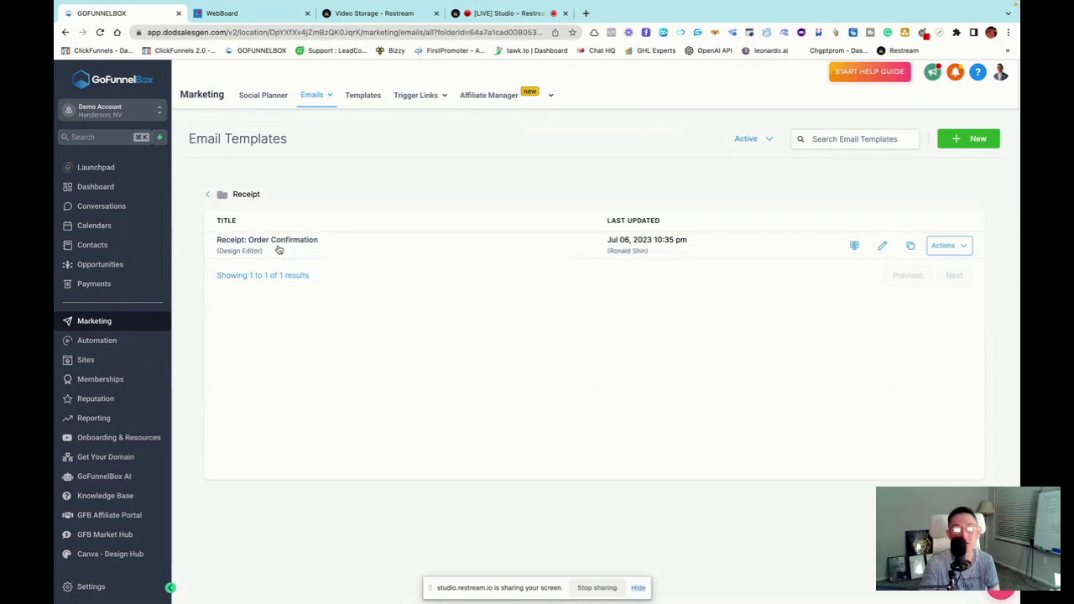
click(207, 195)
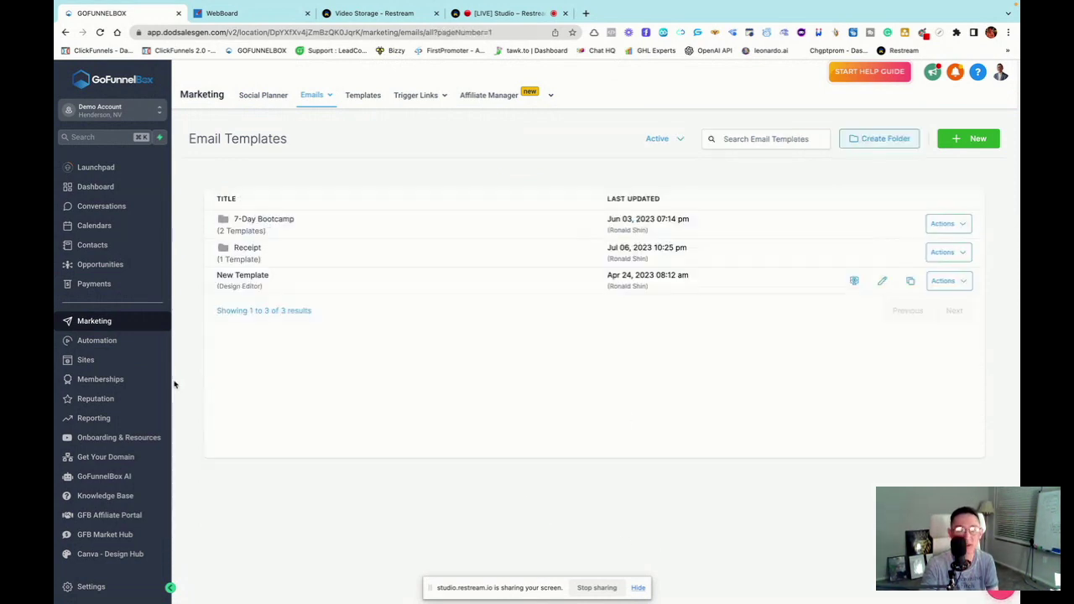
click(613, 587)
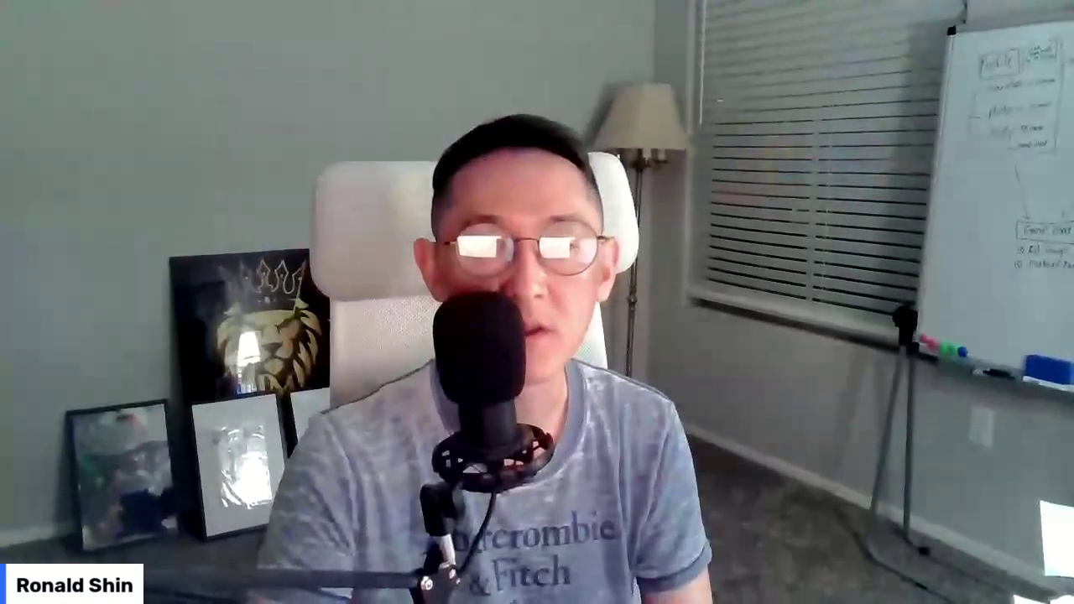